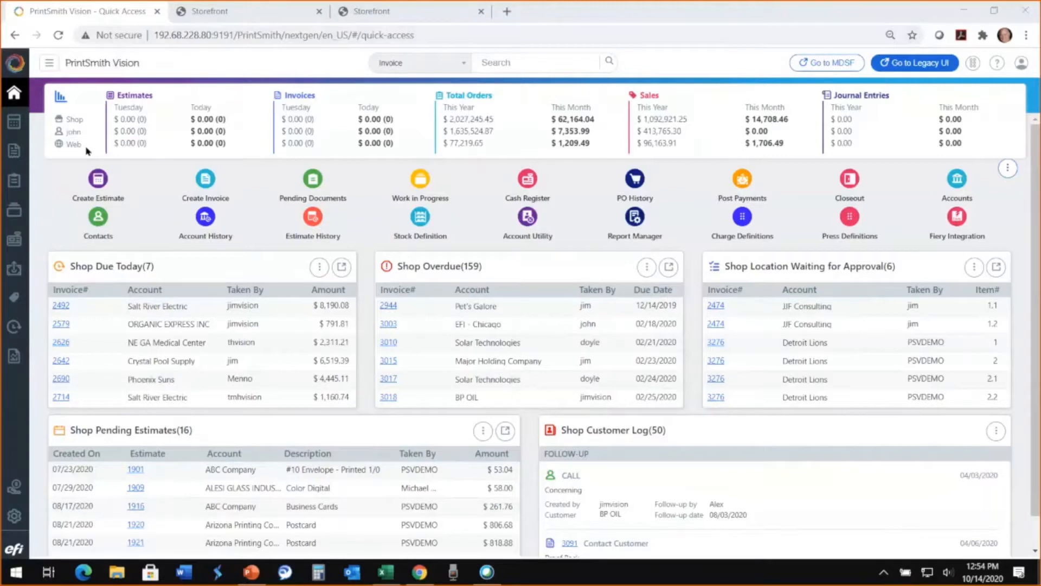
# - View the Shorefront Realty storefront, return to the PrintSmith Vision dashboard, and examine the follow-up entries in Shop Customer Log
pyautogui.click(376, 17)
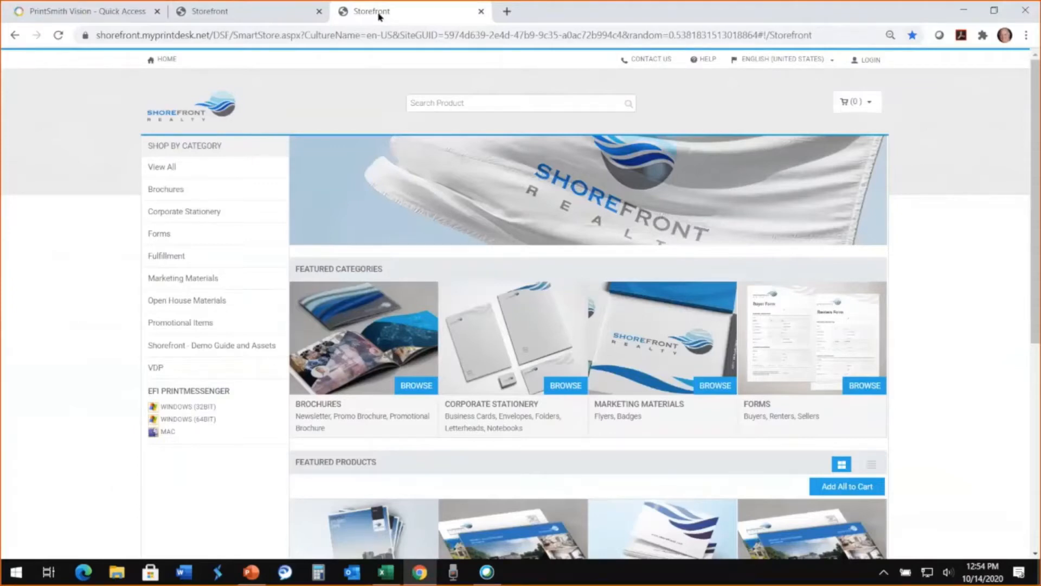
pyautogui.click(98, 15)
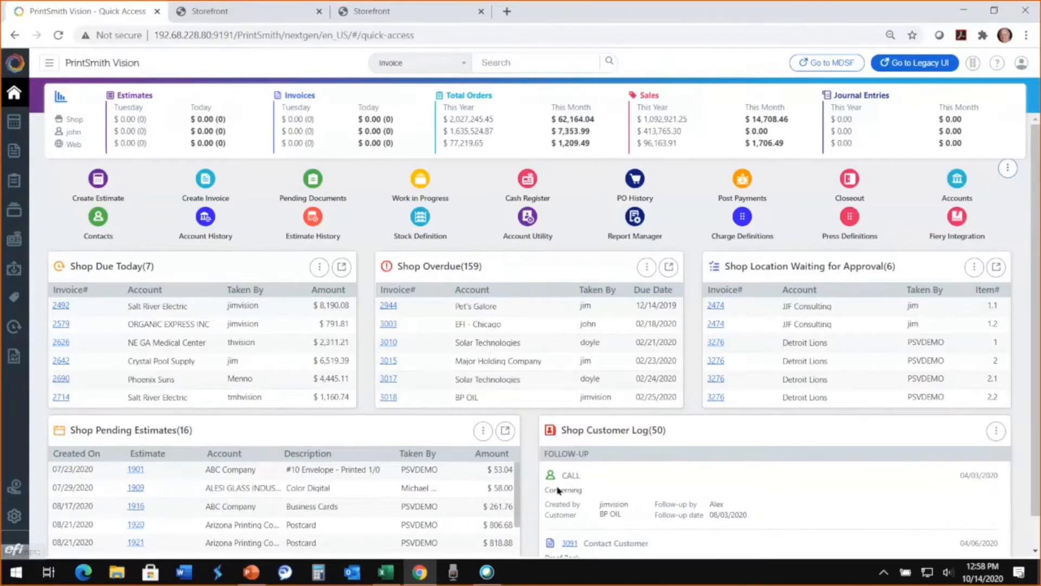
pyautogui.scroll(-5, 715, 478)
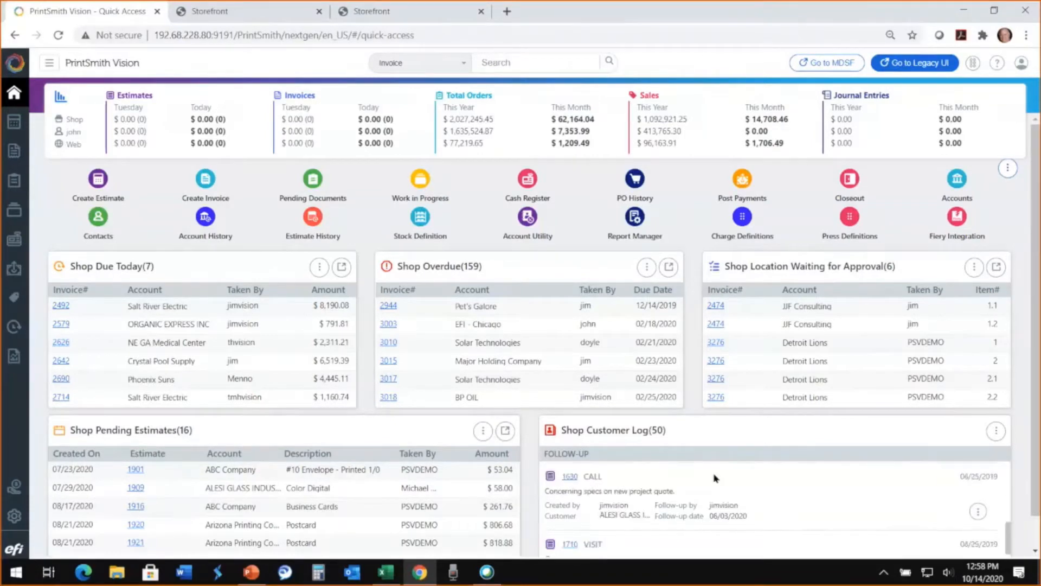
pyautogui.scroll(5, 715, 478)
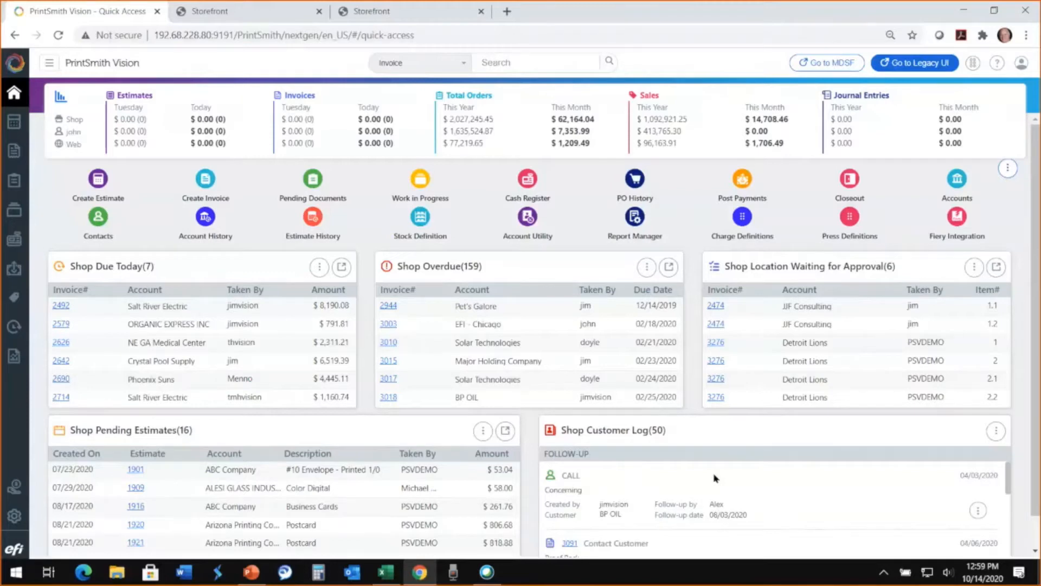
pyautogui.scroll(-1, 715, 478)
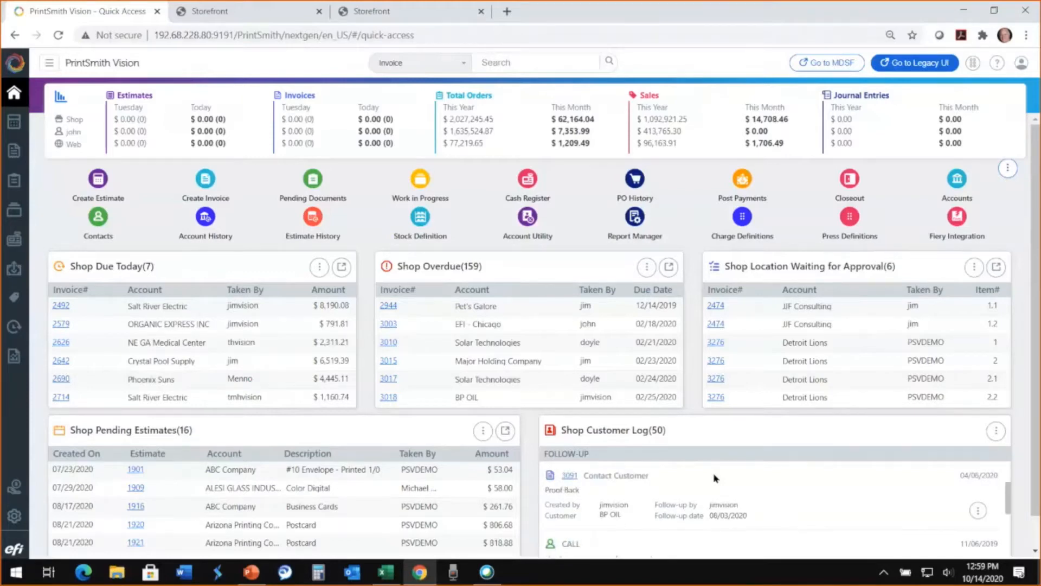
pyautogui.scroll(-1, 715, 478)
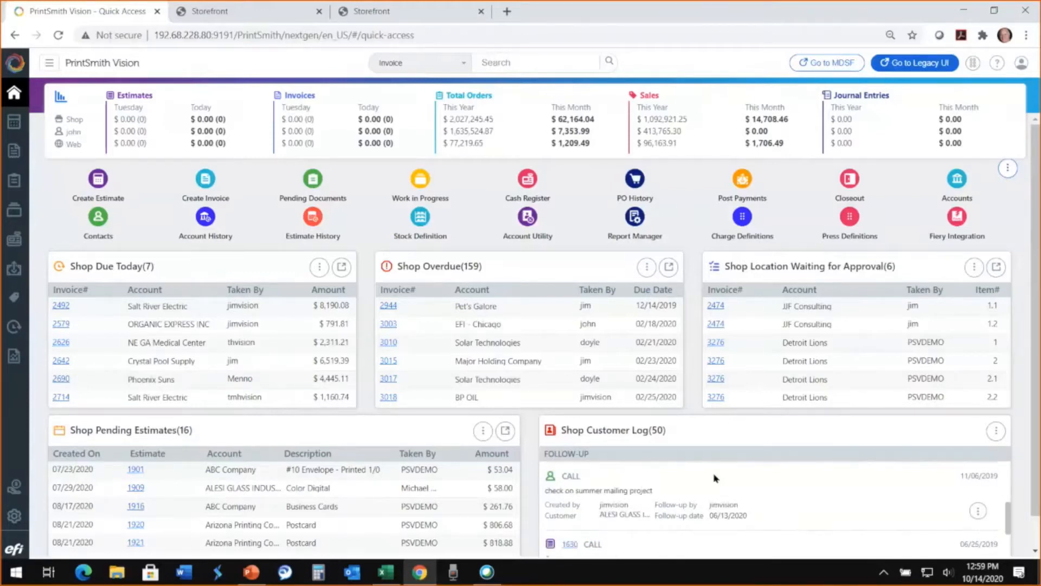
pyautogui.scroll(-5, 715, 478)
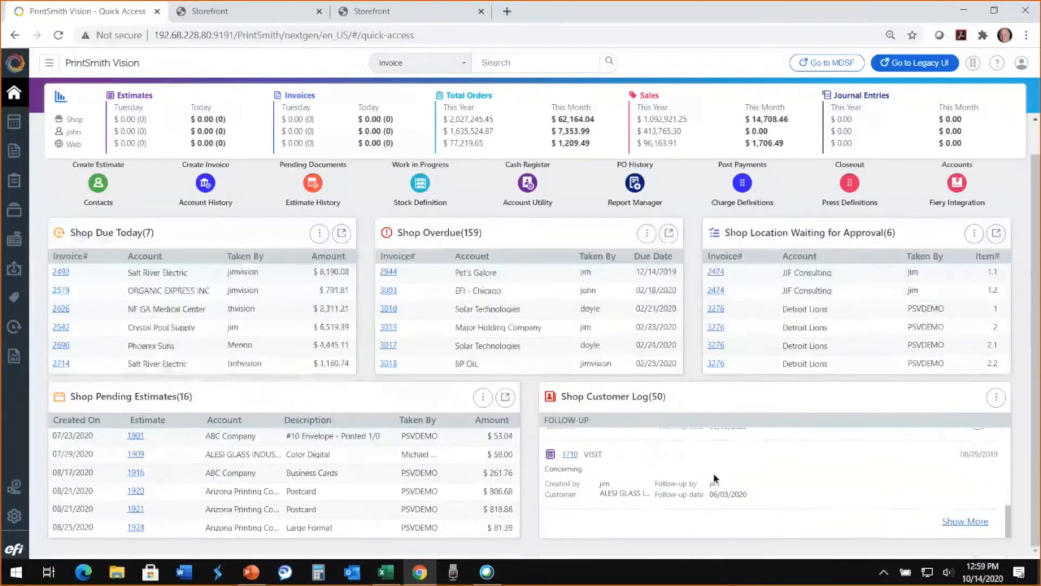
pyautogui.scroll(6, 714, 478)
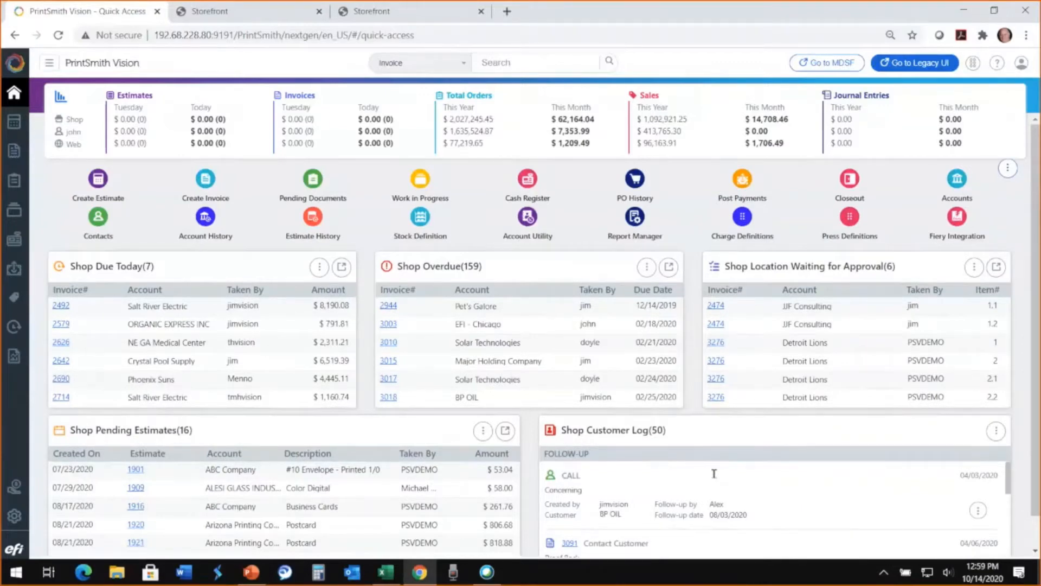
# - Open the EFI - Chicago account from the accounts list
pyautogui.click(961, 181)
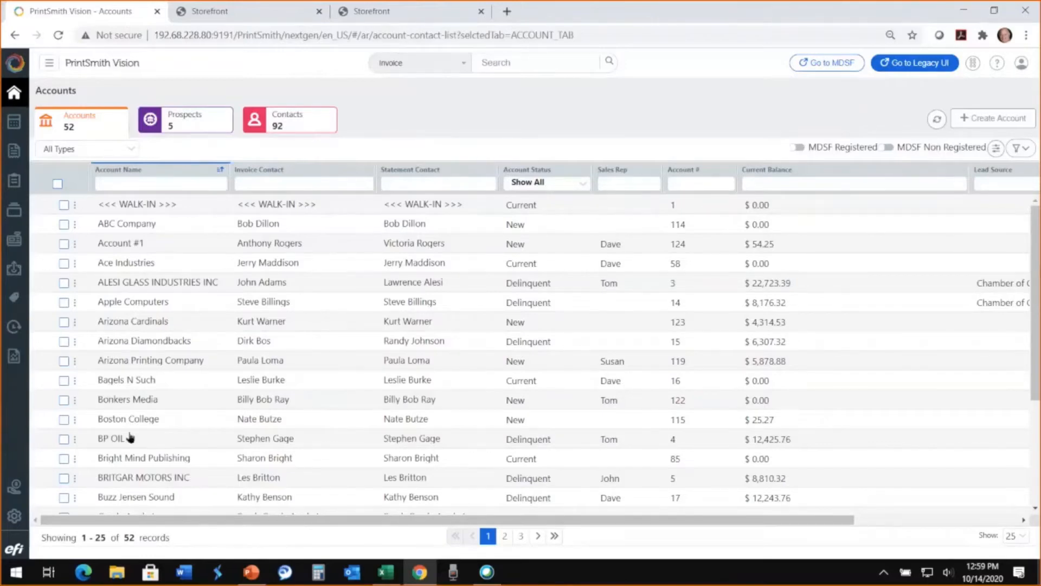
pyautogui.scroll(-3, 128, 437)
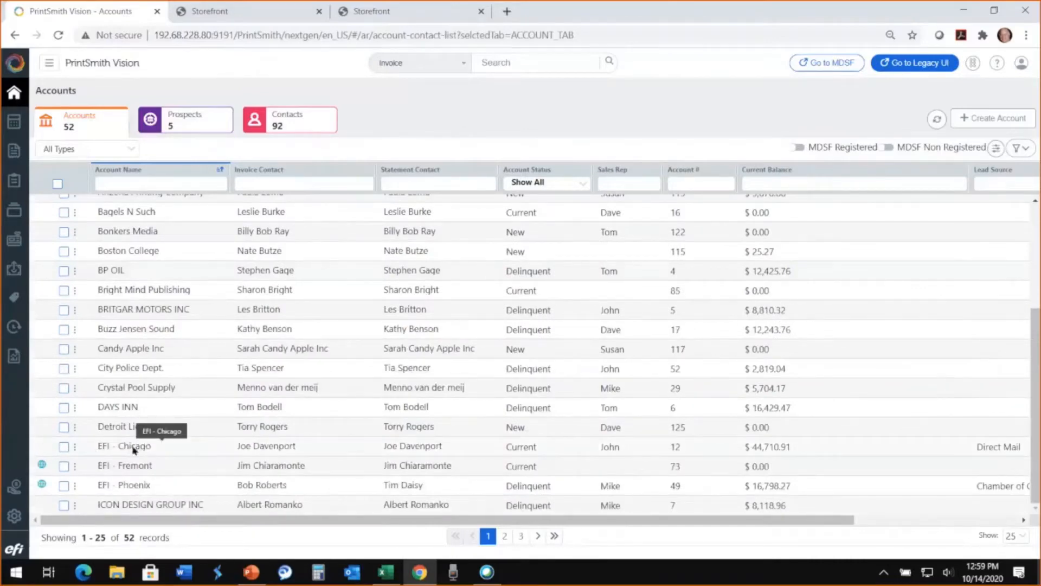
pyautogui.click(133, 450)
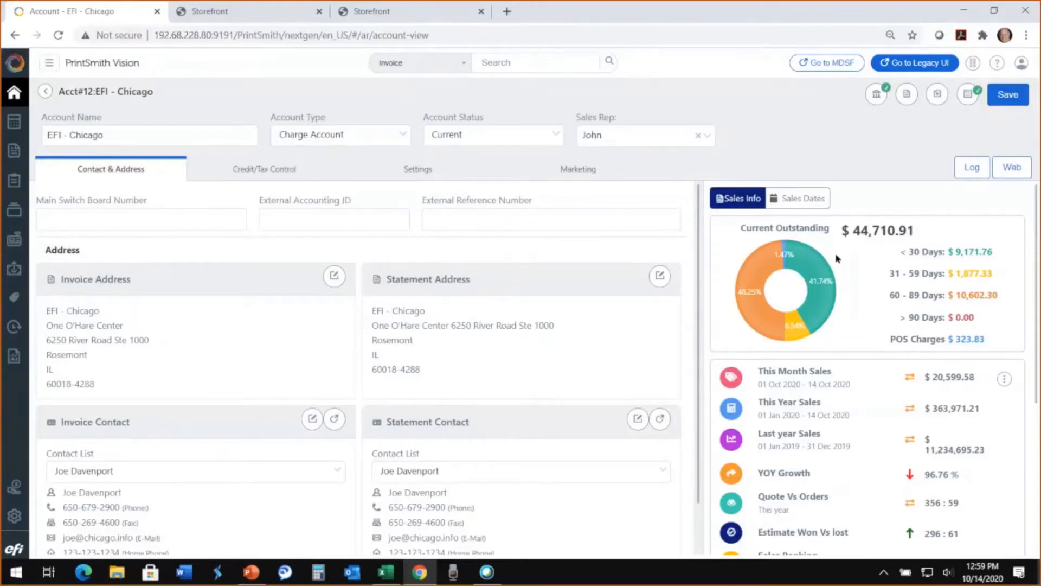
# - Examine the account's outstanding balance breakdown, sales figures, estimate and order ratios, and sales ranking
pyautogui.moveTo(820, 273)
pyautogui.moveTo(775, 259)
pyautogui.scroll(-1, 874, 405)
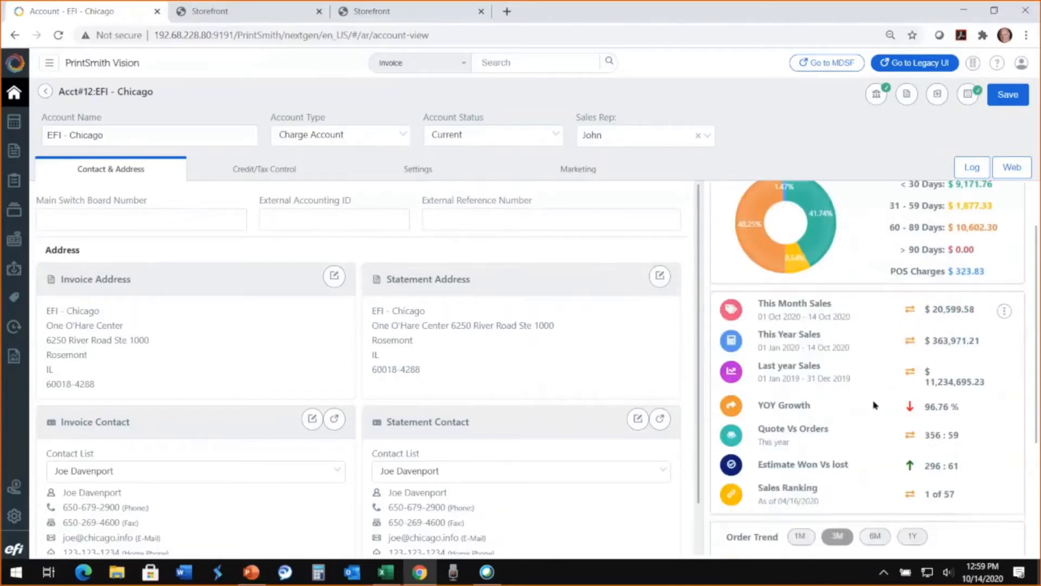
pyautogui.scroll(-1, 874, 405)
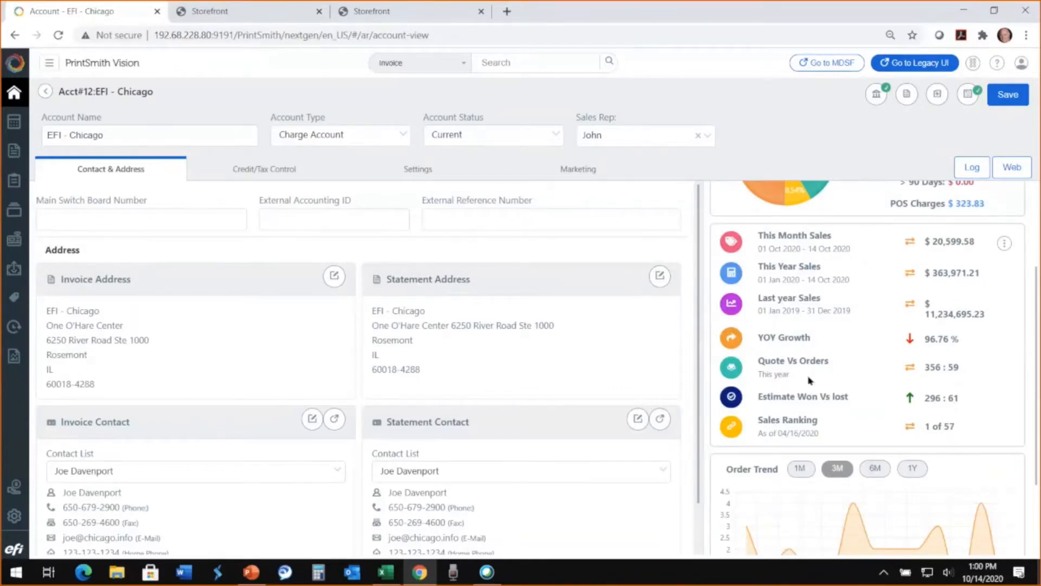
pyautogui.scroll(-2, 809, 379)
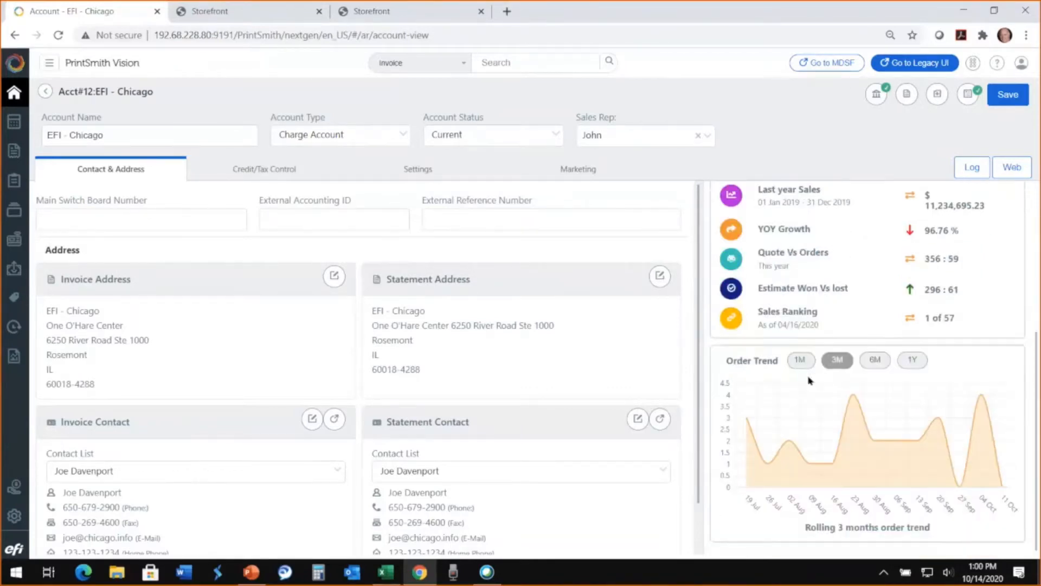
# - Compare the account's order trend over one year, six months, three months and one month, ending on the one-year view
pyautogui.click(917, 360)
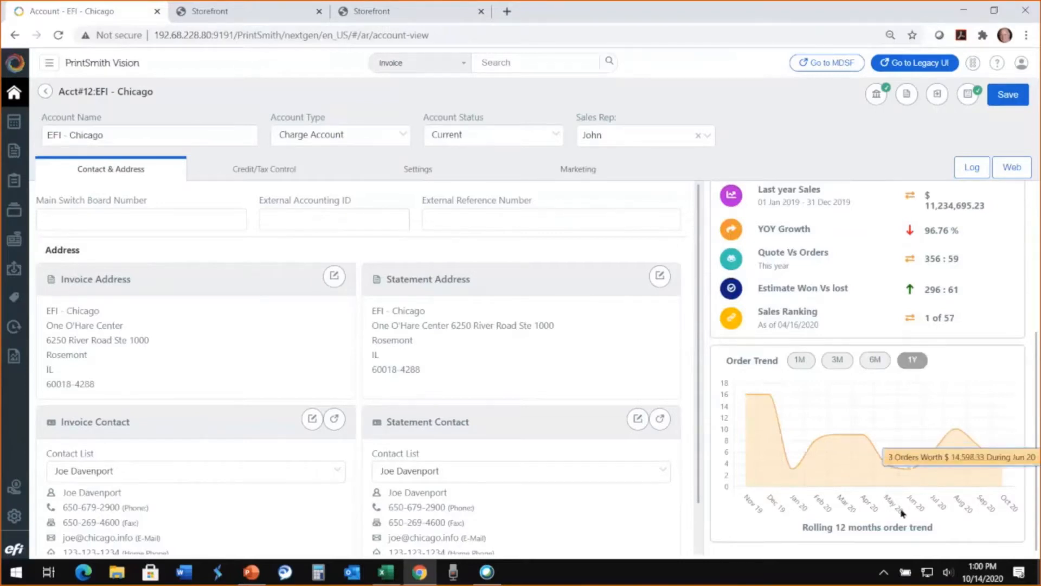
pyautogui.click(876, 360)
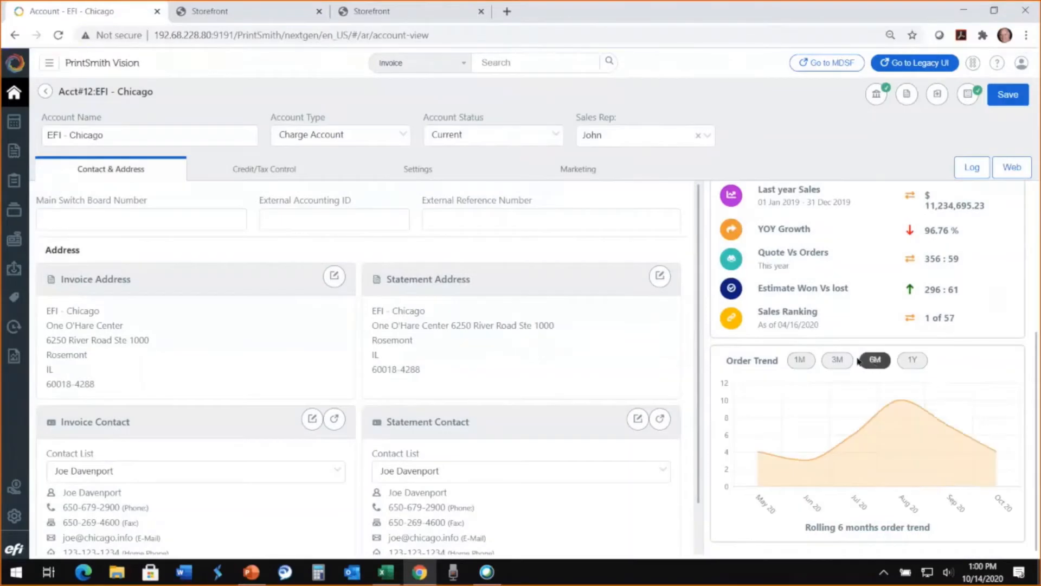
pyautogui.click(835, 362)
pyautogui.click(800, 360)
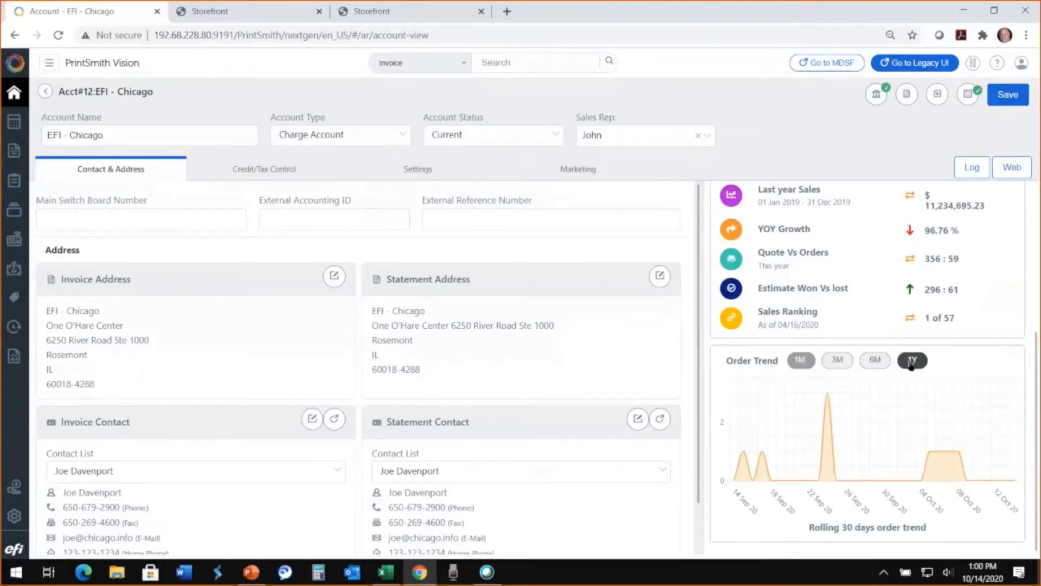
pyautogui.click(912, 361)
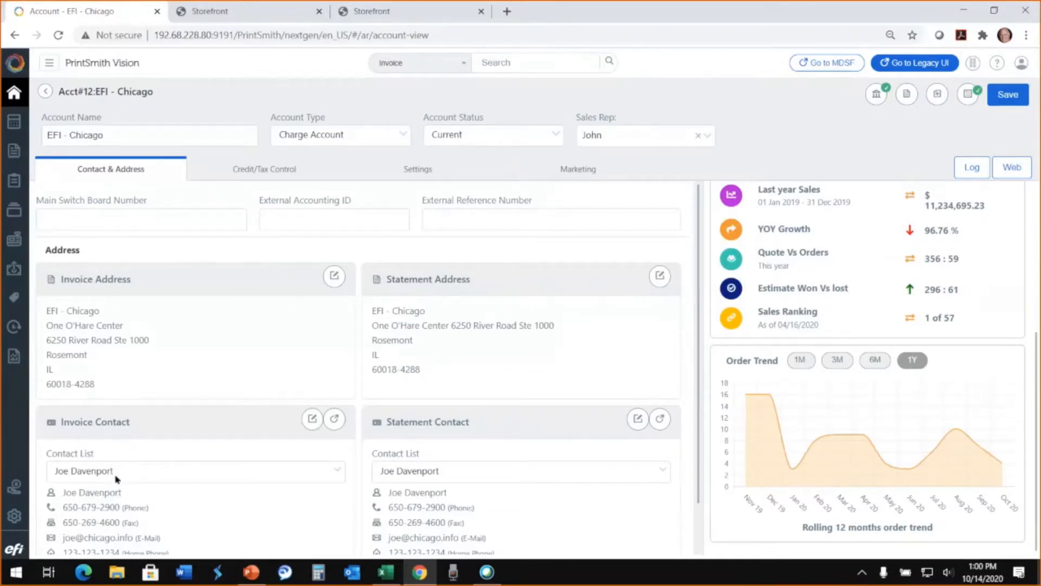
# - Switch the account's statement contact to the other contact on its list
pyautogui.click(415, 475)
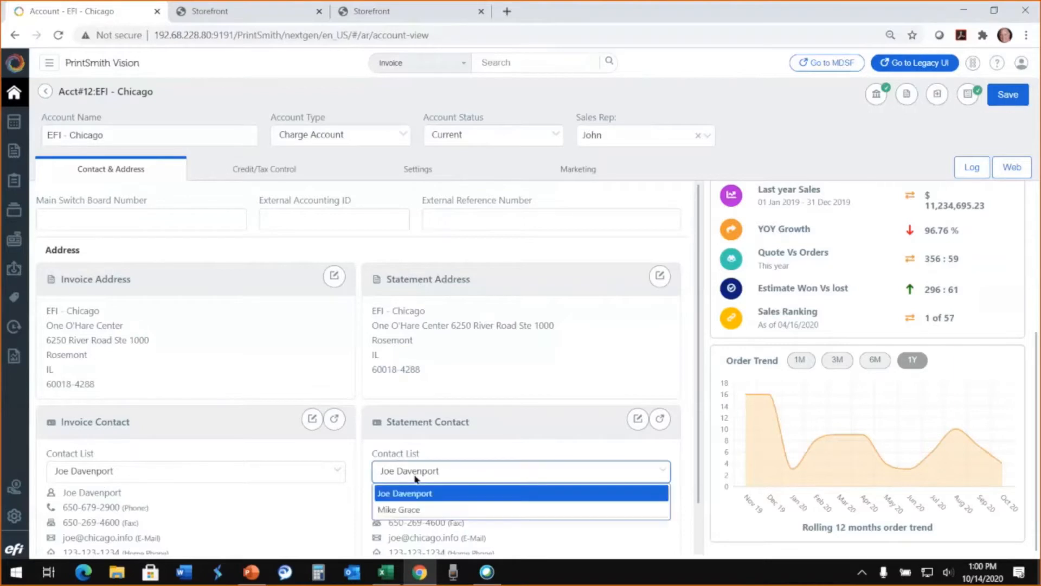
pyautogui.click(414, 511)
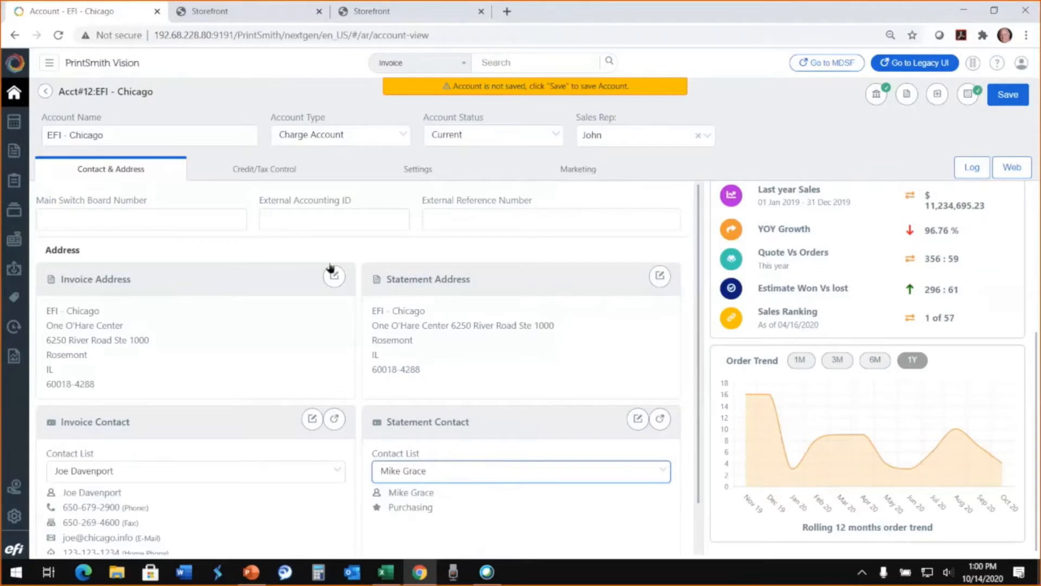
# - Review the account's credit and tax controls and its settings, toggling PO required on Invoice and Do NOT generate statements on and off
pyautogui.click(237, 171)
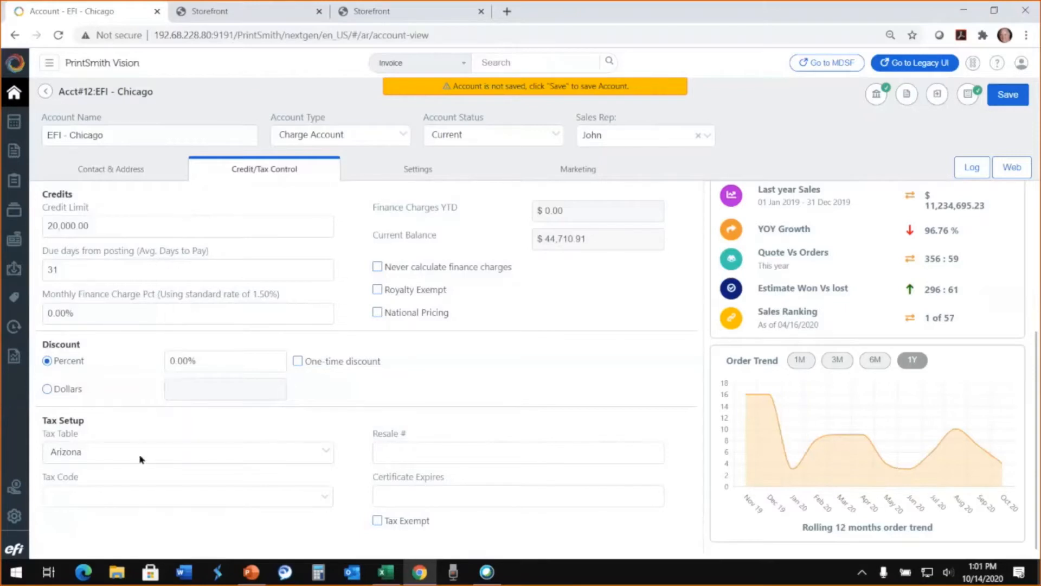
pyautogui.click(413, 172)
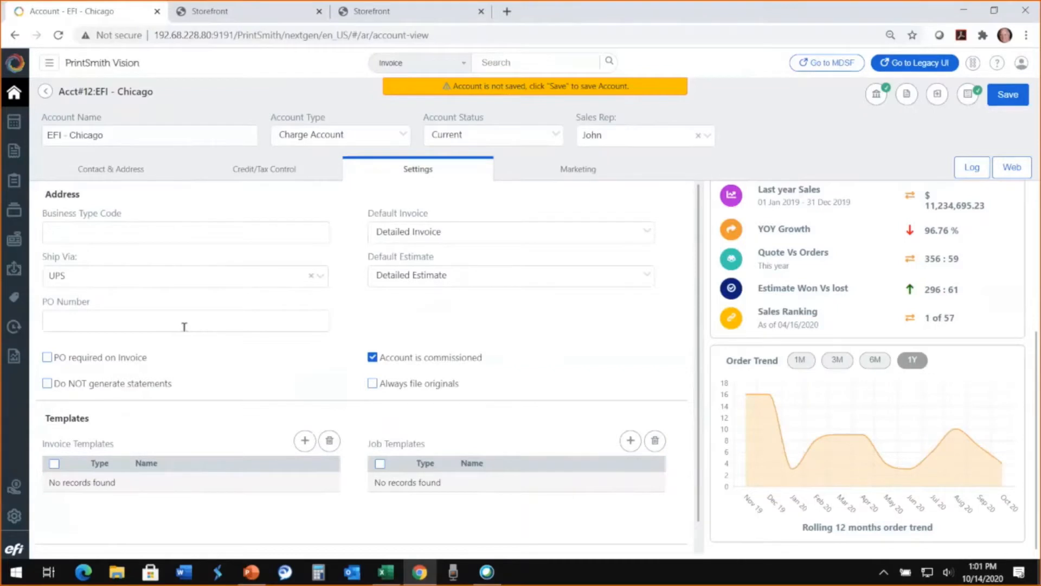
pyautogui.click(48, 359)
pyautogui.click(48, 361)
pyautogui.click(50, 389)
pyautogui.click(50, 389)
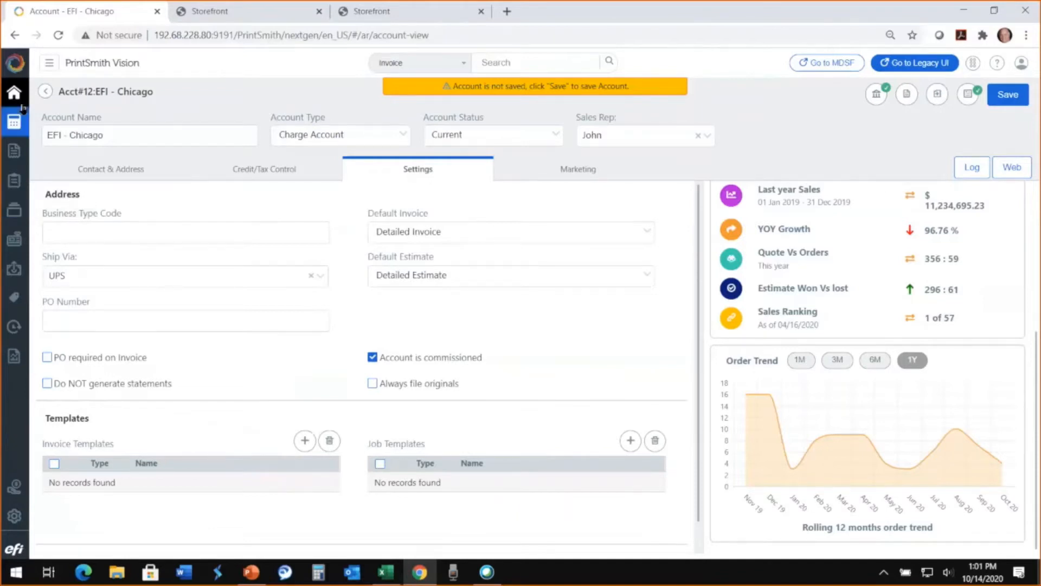
# - Leave the account for the home dashboard, discarding the unsaved changes
pyautogui.click(22, 109)
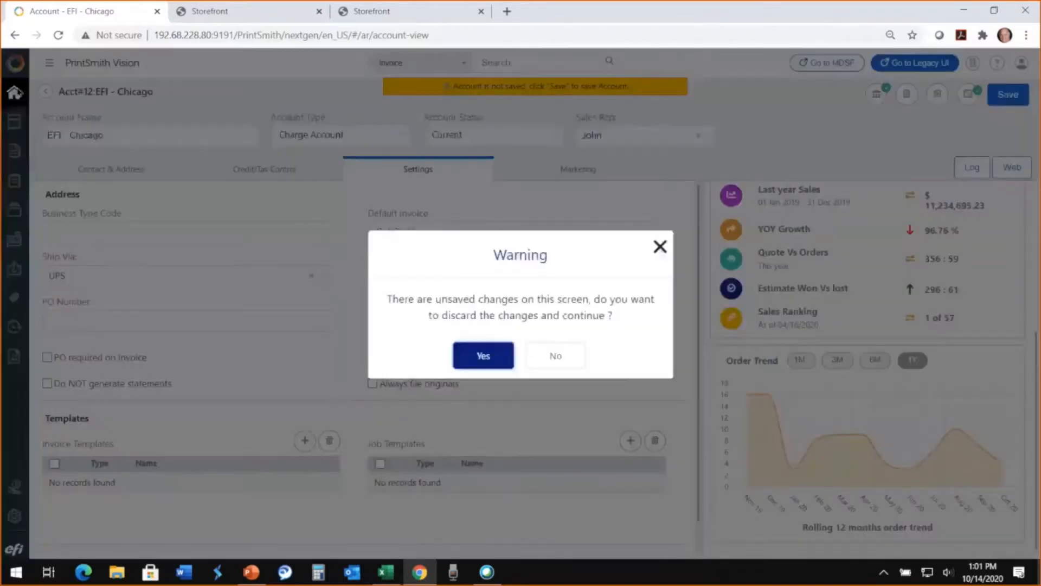
pyautogui.click(481, 356)
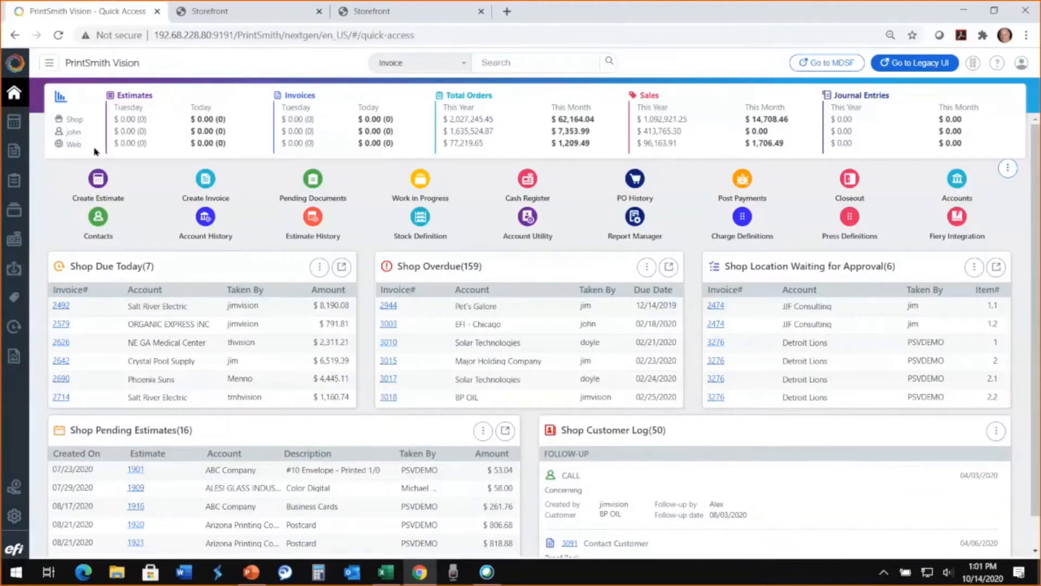
# - Start a new estimate and search for its customer by "efi" and by "chic"
pyautogui.click(101, 183)
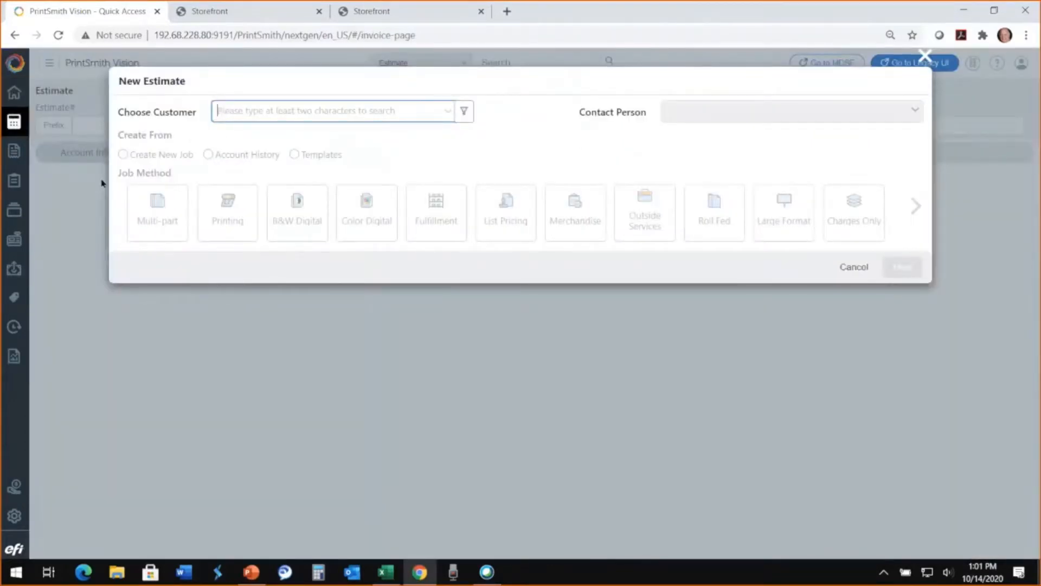
pyautogui.write('efi')
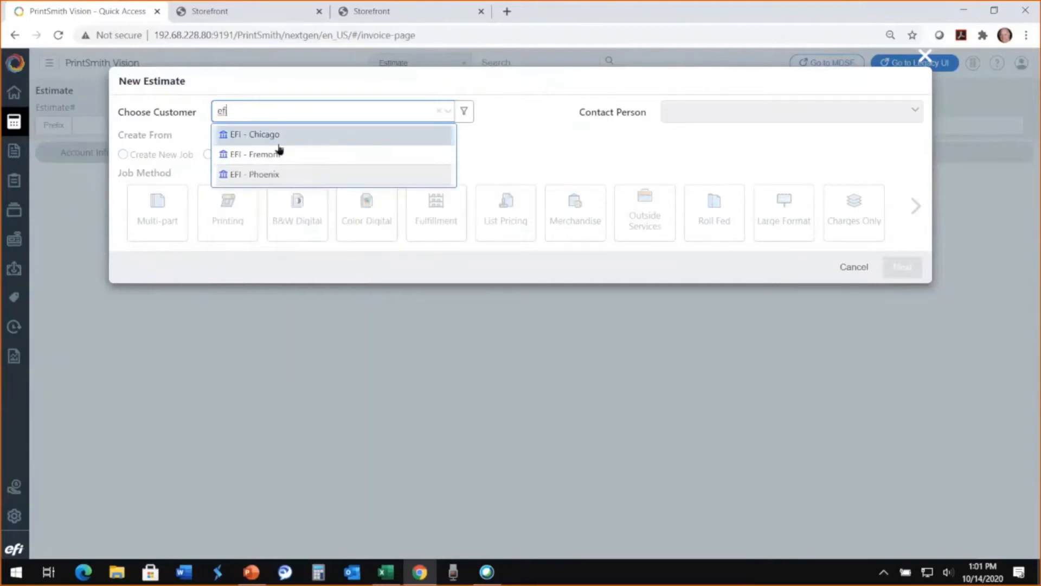
pyautogui.moveTo(233, 110); pyautogui.dragTo(200, 113)
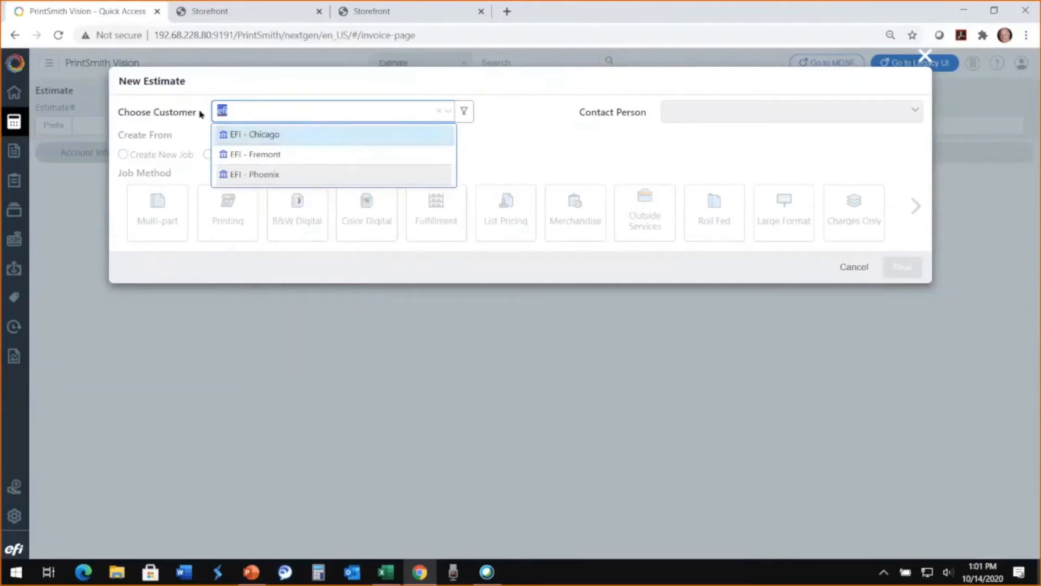
pyautogui.write('chico')
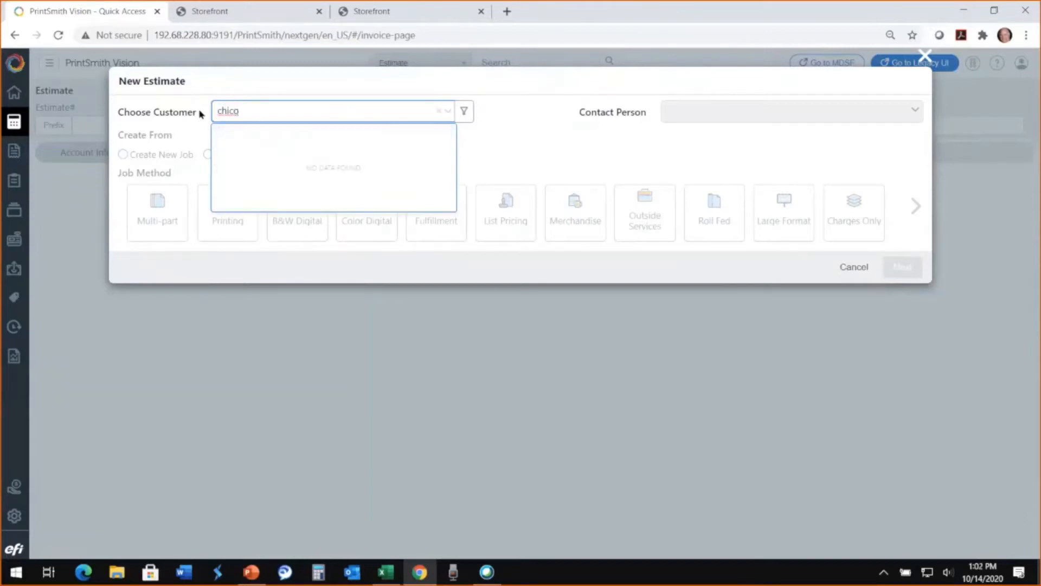
pyautogui.press('BackSpace')
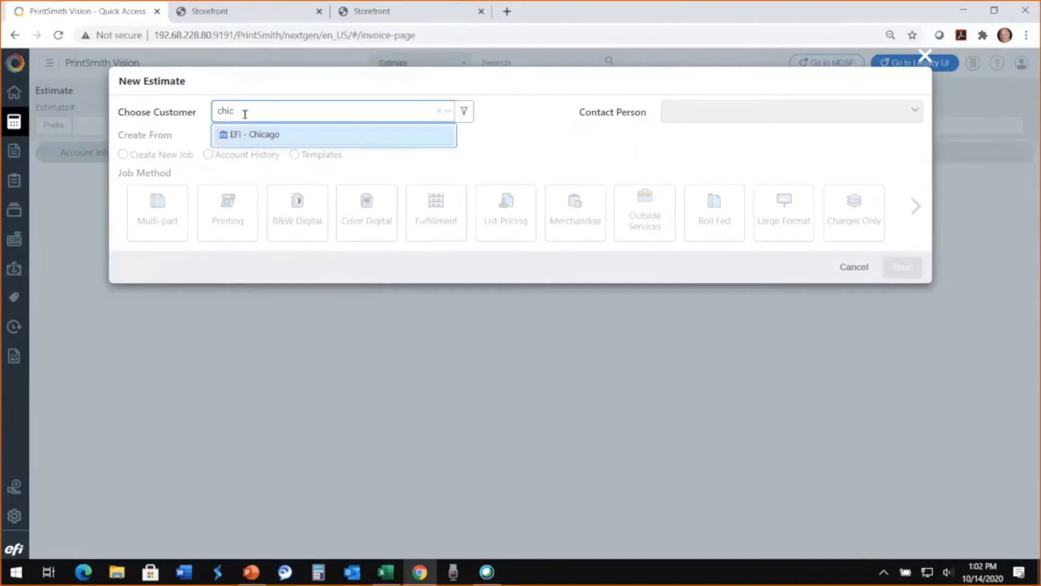
# - Replace the customer search with the contact's name and choose EFI - Chicago as the estimate's customer
pyautogui.moveTo(241, 111); pyautogui.dragTo(205, 113)
pyautogui.press('BackSpace')
pyautogui.write('joe d')
pyautogui.click(347, 135)
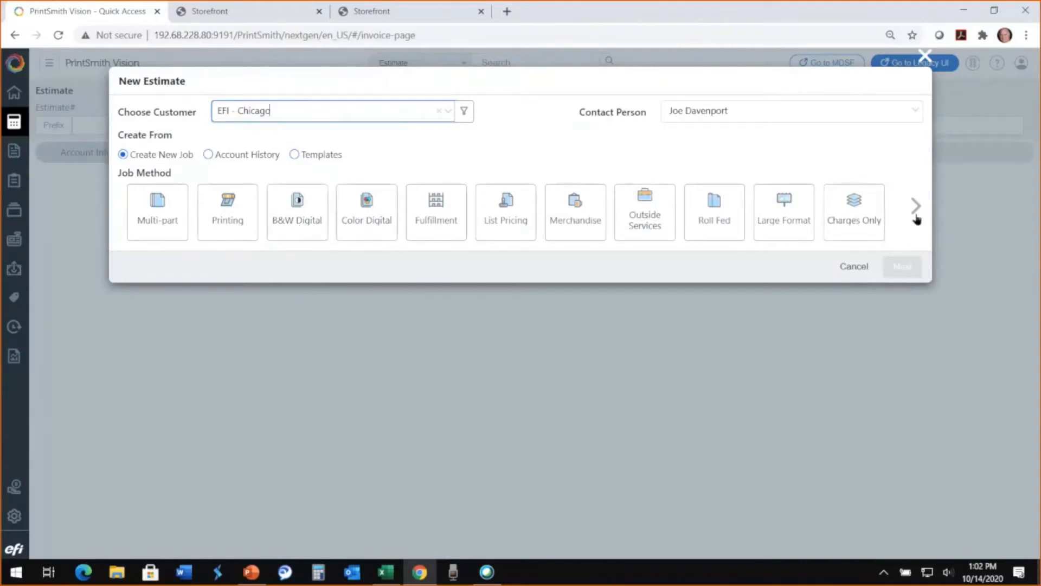
# - Base the estimate on account history, filter the invoice descriptions by "post card", and select the Symmetry Post Cards invoice
pyautogui.click(209, 155)
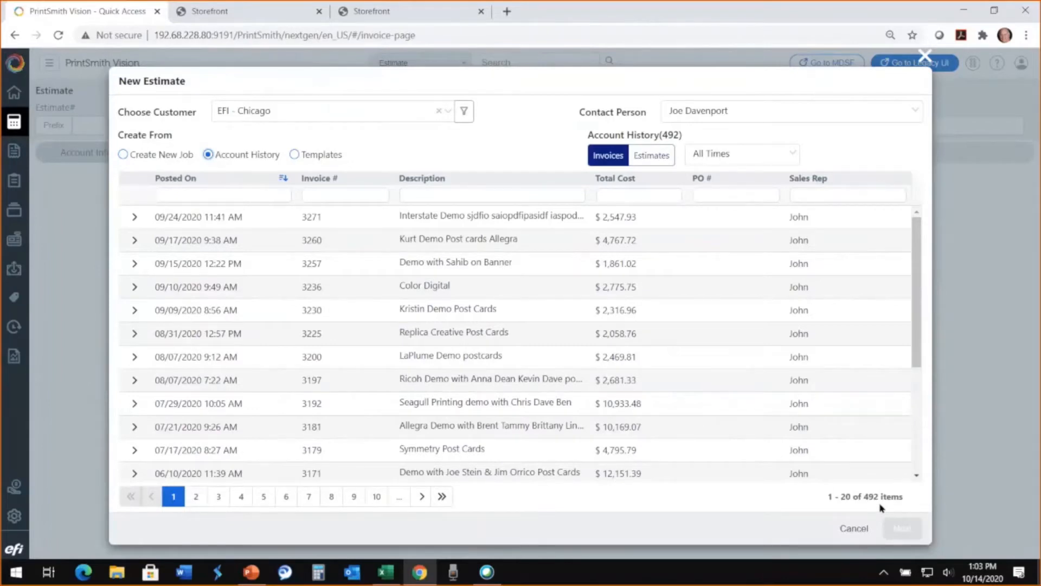
pyautogui.click(321, 194)
pyautogui.click(419, 194)
pyautogui.write('pos')
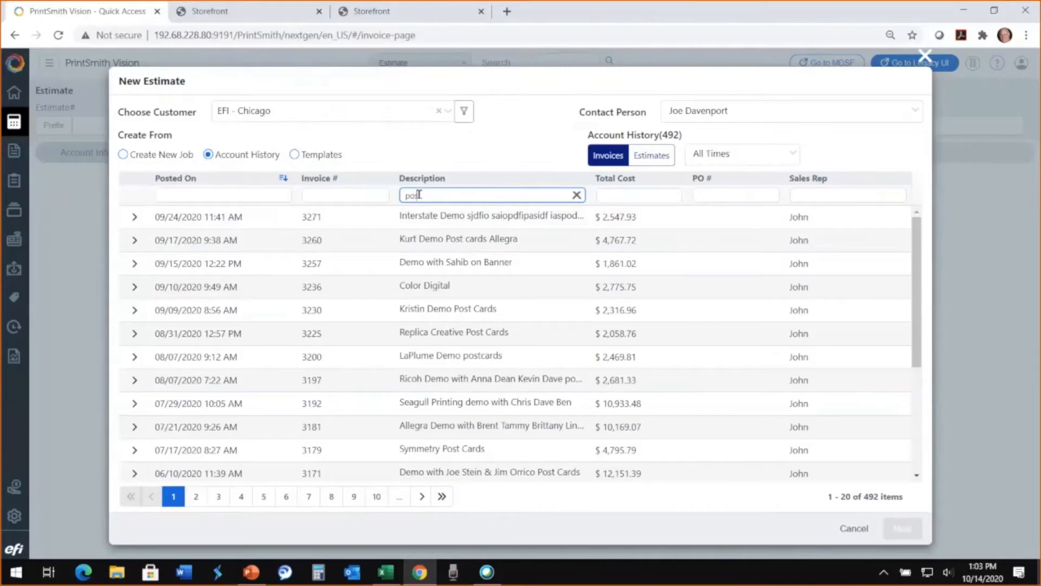
pyautogui.write('t card')
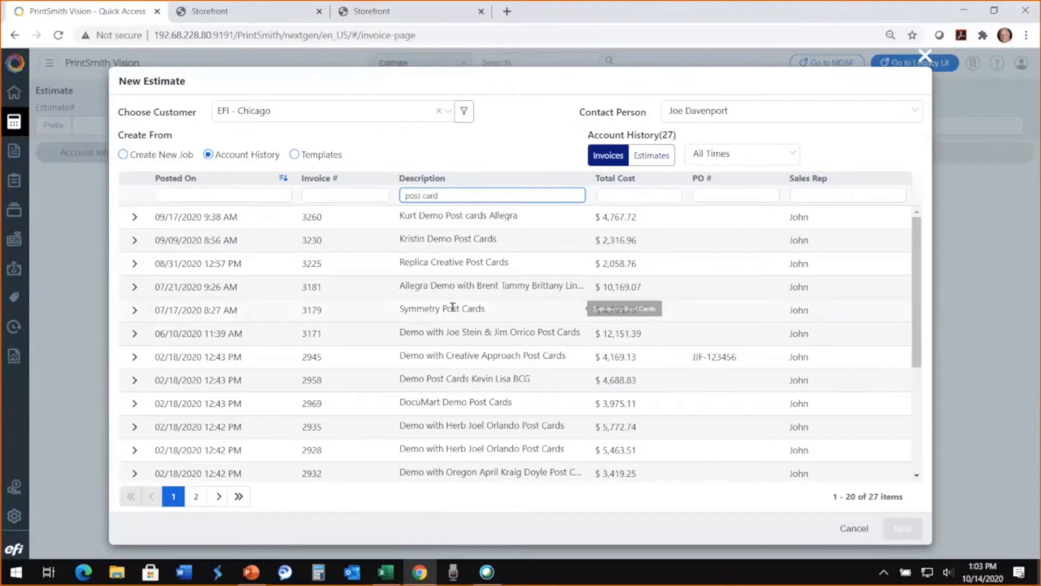
pyautogui.click(596, 310)
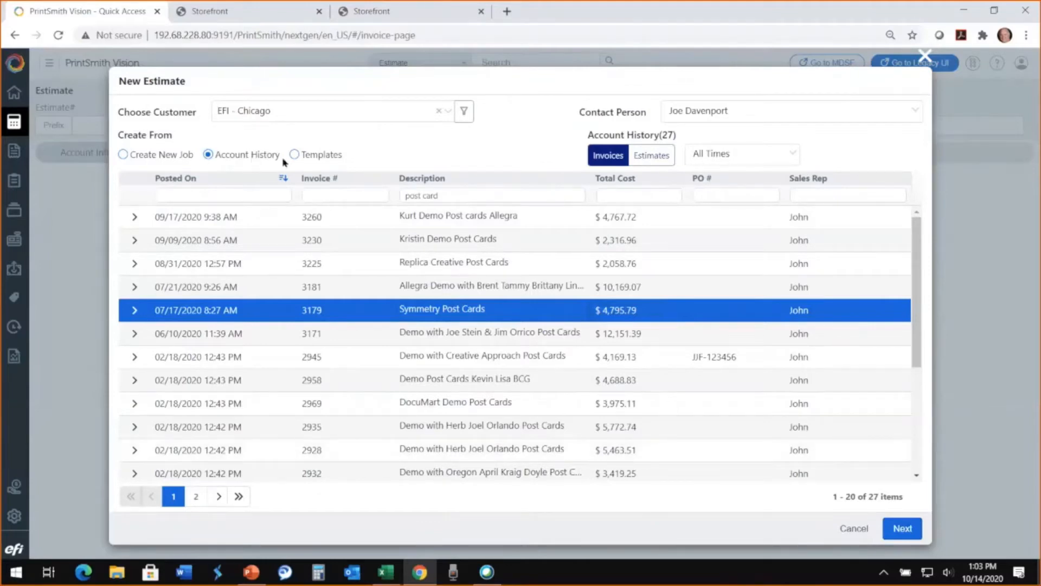
# - Switch the account history to past estimates and select the Allegra post cards estimate from 09/17/2020
pyautogui.click(645, 157)
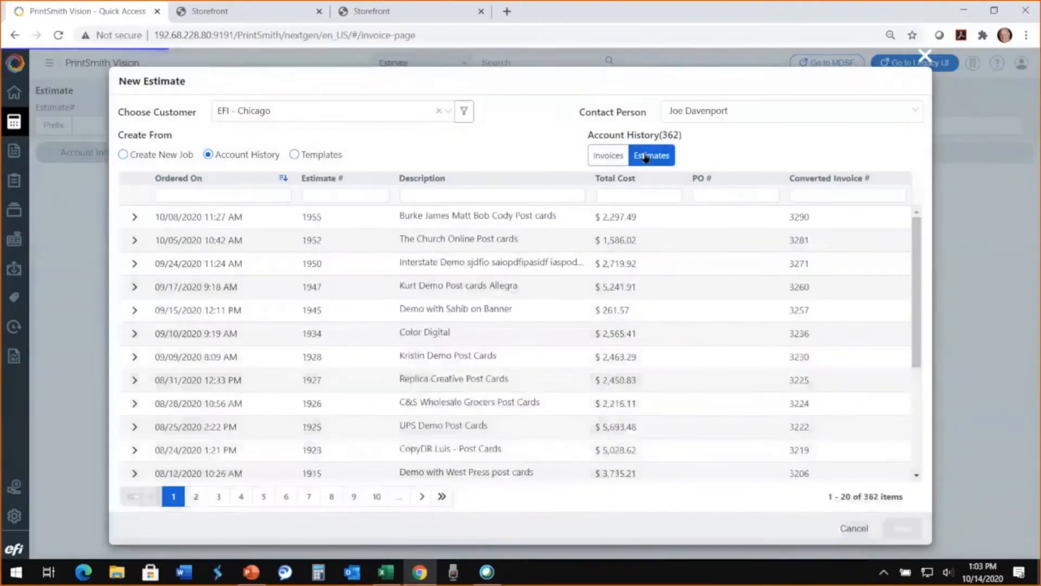
pyautogui.click(442, 296)
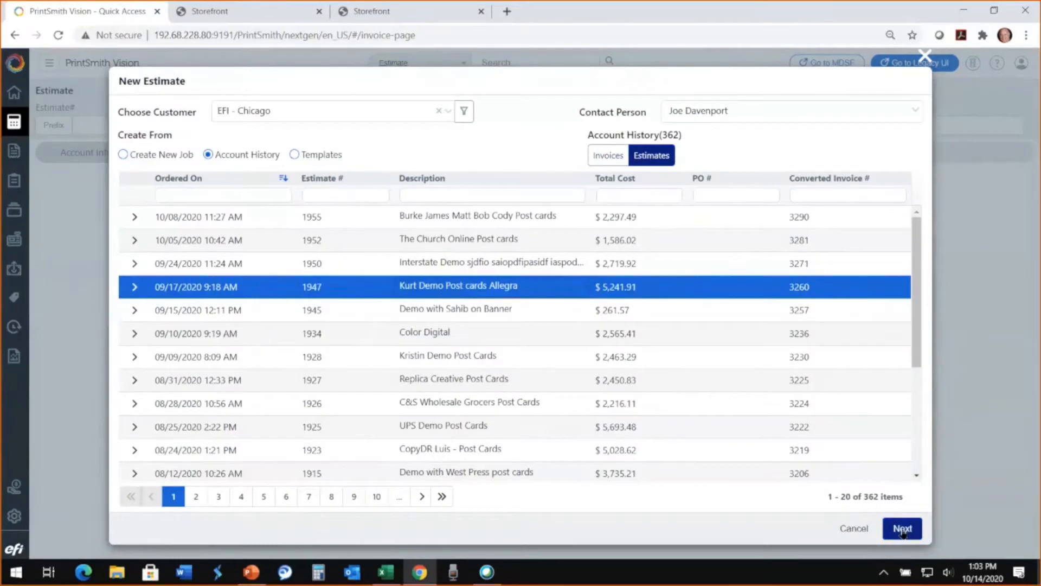
# - Browse the estimate templates for brochures, business cards and displays/banners, and select the Banner 36 x 60 template
pyautogui.click(296, 155)
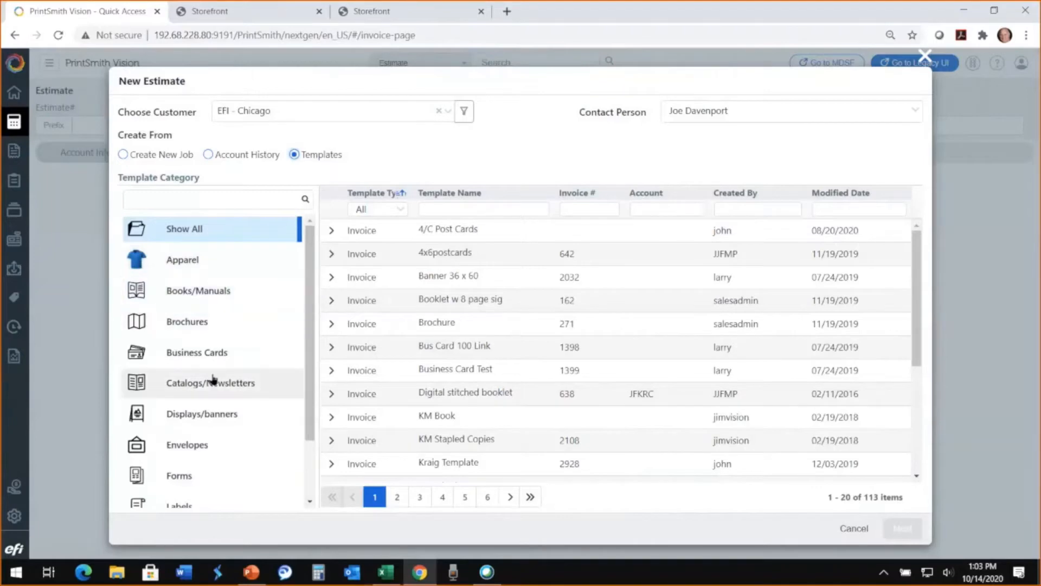
pyautogui.click(210, 322)
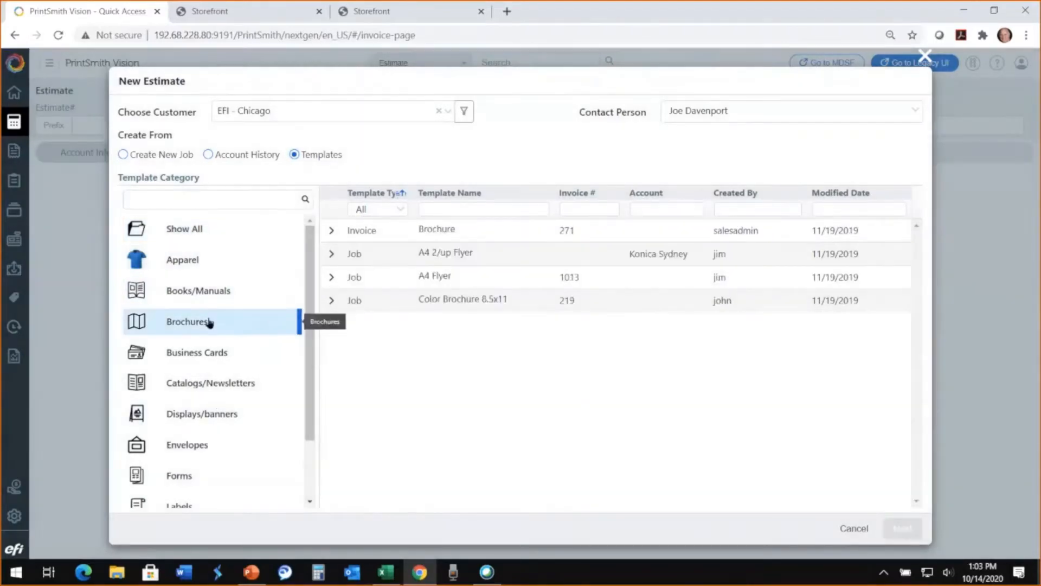
pyautogui.click(216, 363)
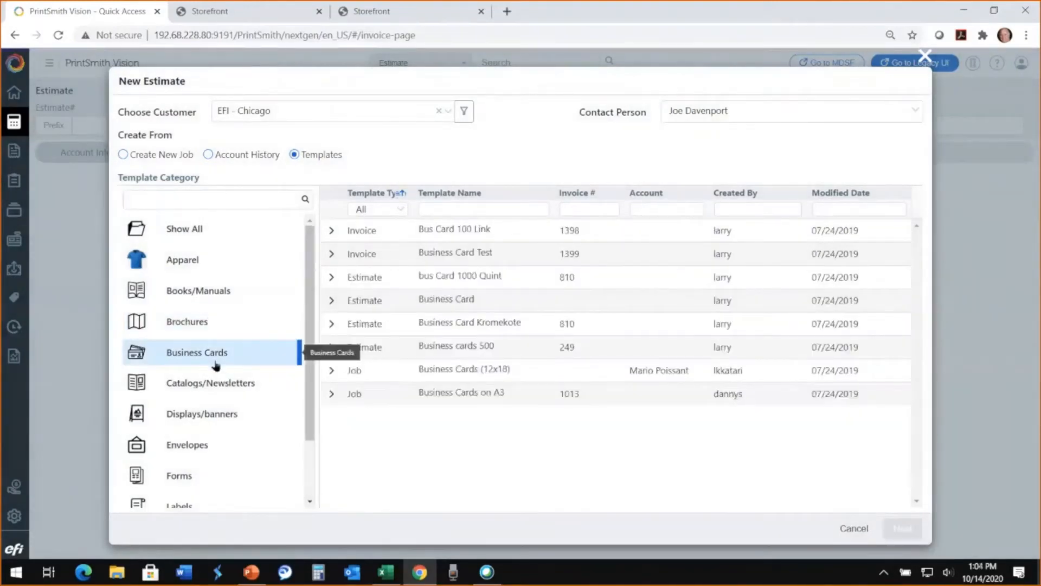
pyautogui.scroll(-2, 217, 364)
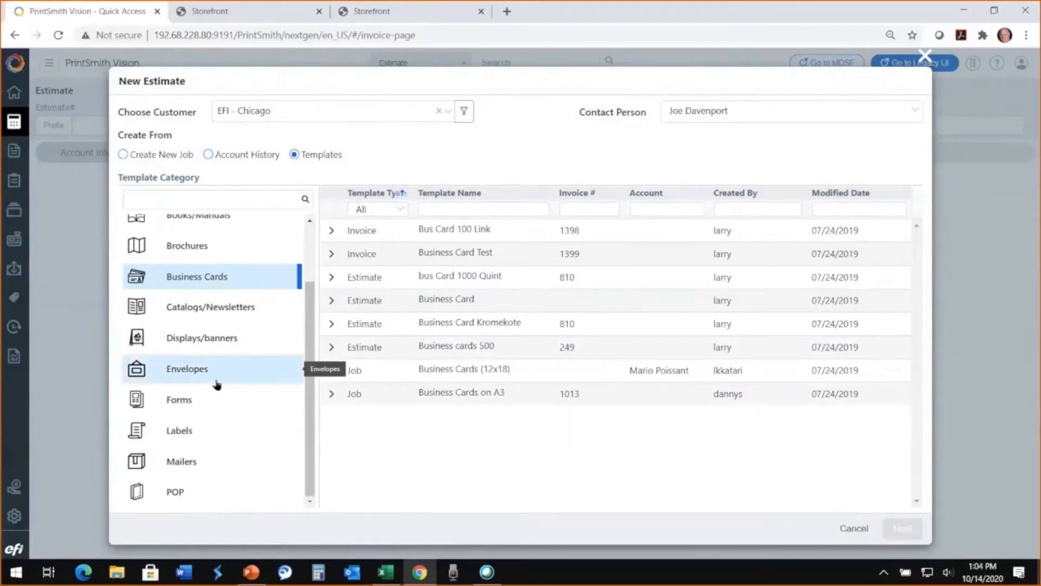
pyautogui.scroll(2, 217, 385)
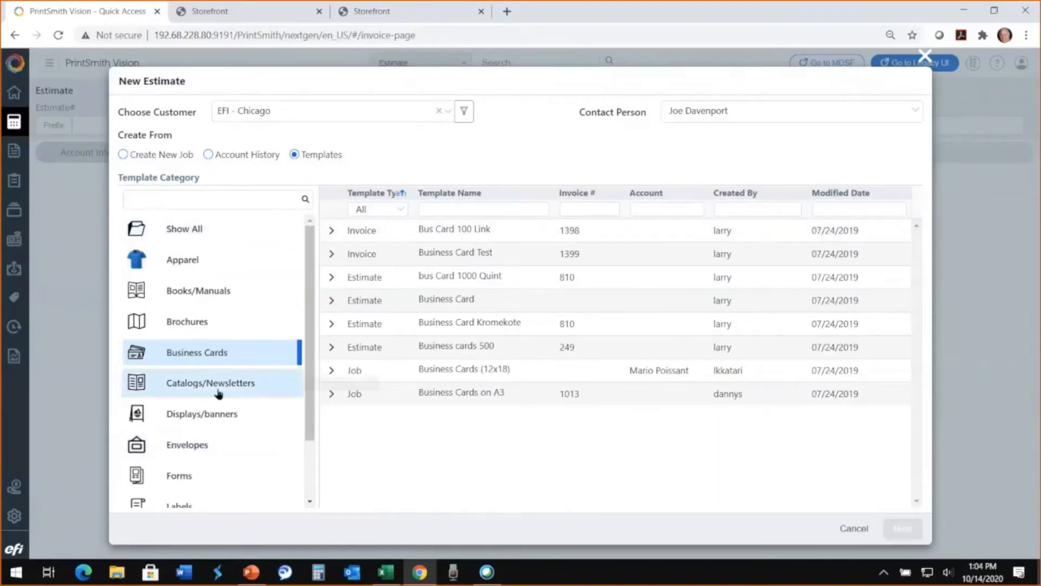
pyautogui.click(211, 414)
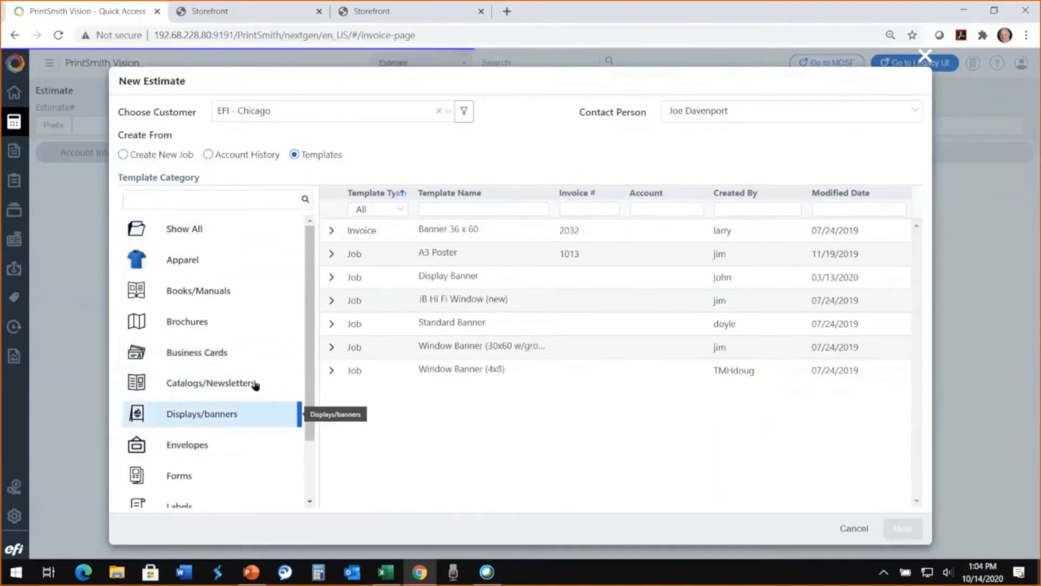
pyautogui.click(521, 230)
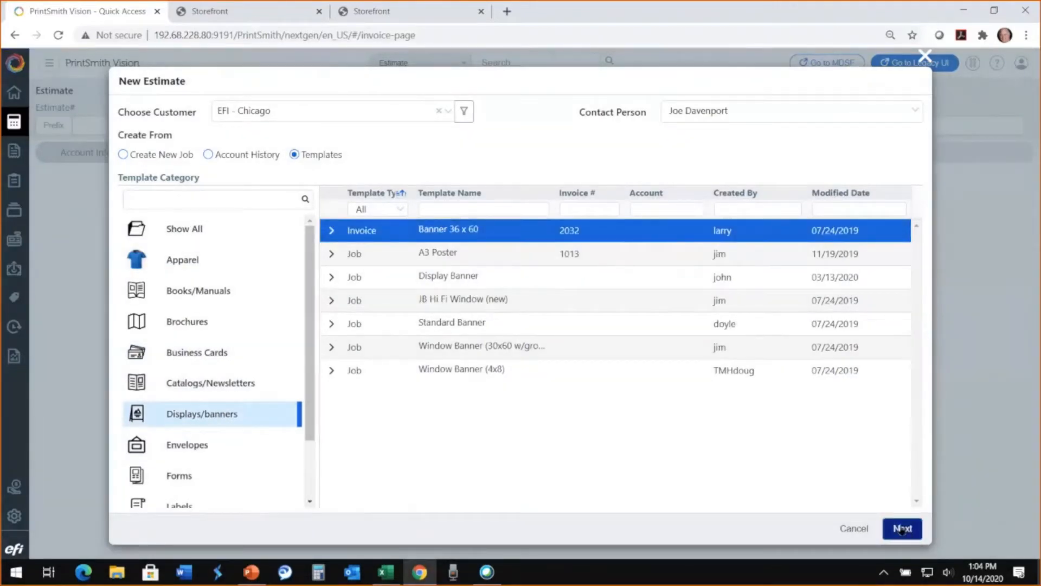
# - Base the estimate on a new job with the Color Digital method and continue to the job details
pyautogui.click(124, 155)
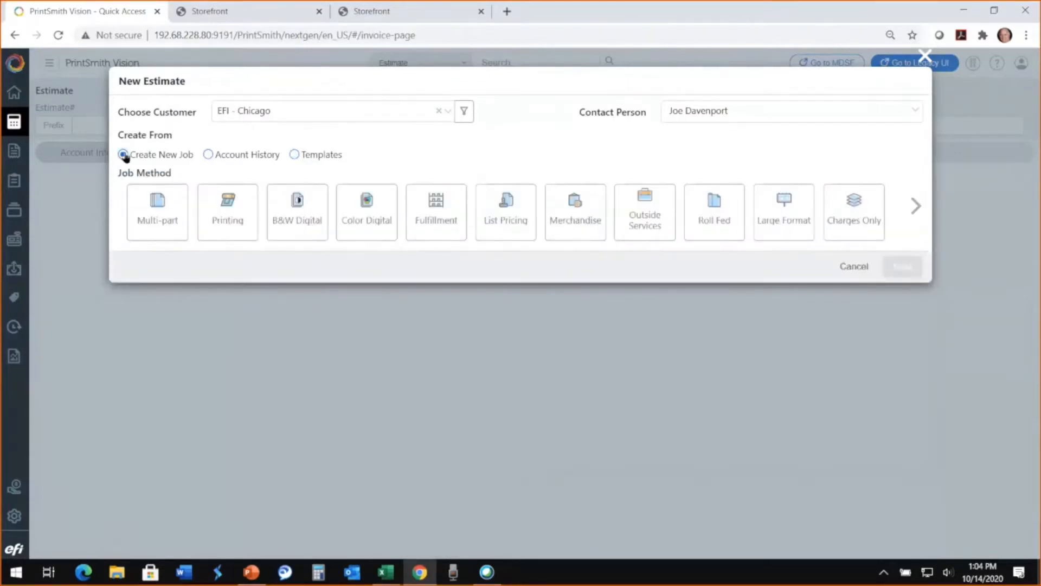
pyautogui.click(369, 220)
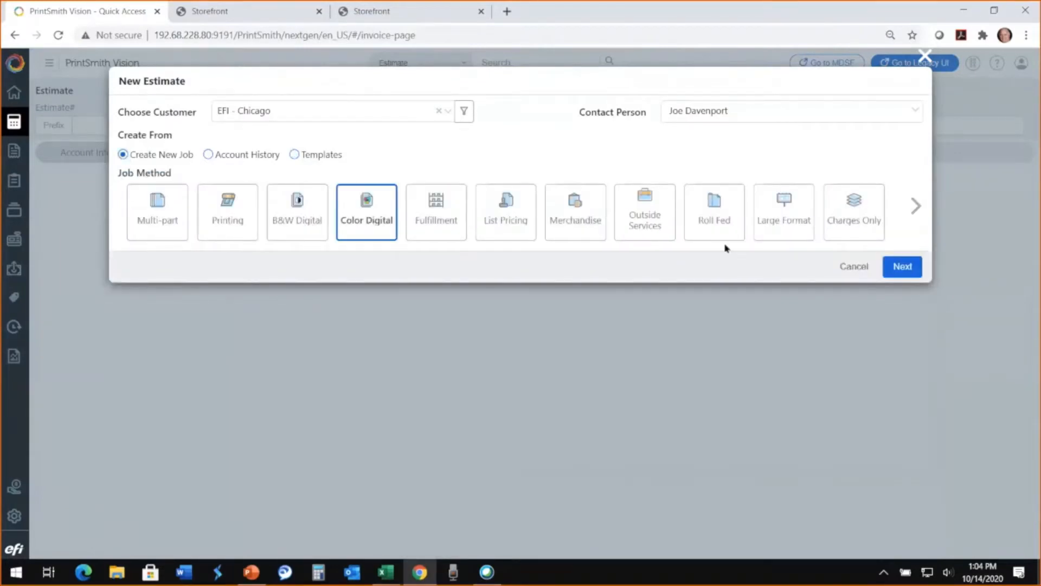
pyautogui.click(903, 266)
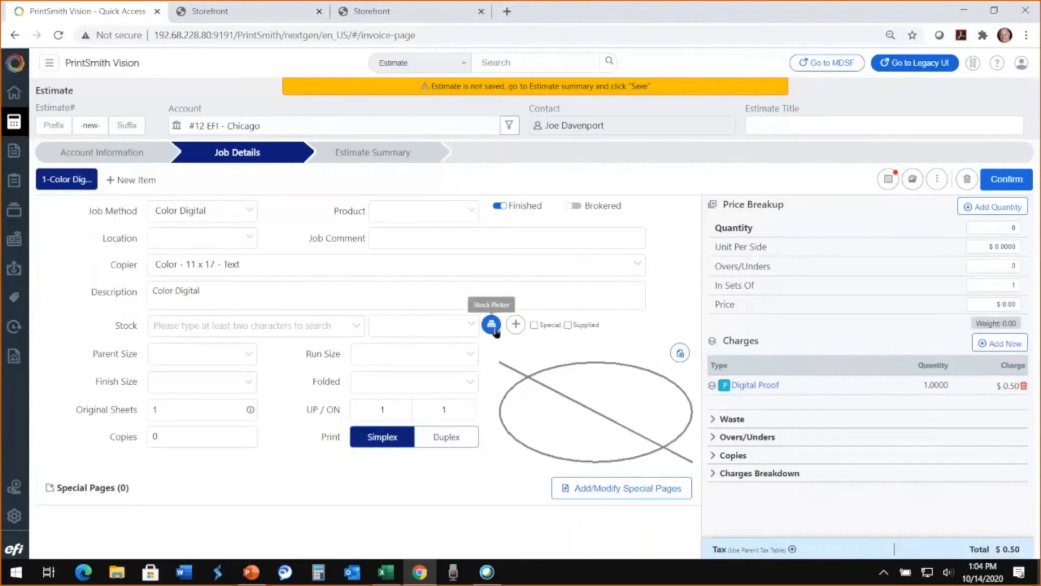
# - Replace the job description with the person's full name followed by "PrintSmith Demo Oct 14th 2020"
pyautogui.moveTo(241, 294); pyautogui.dragTo(103, 293)
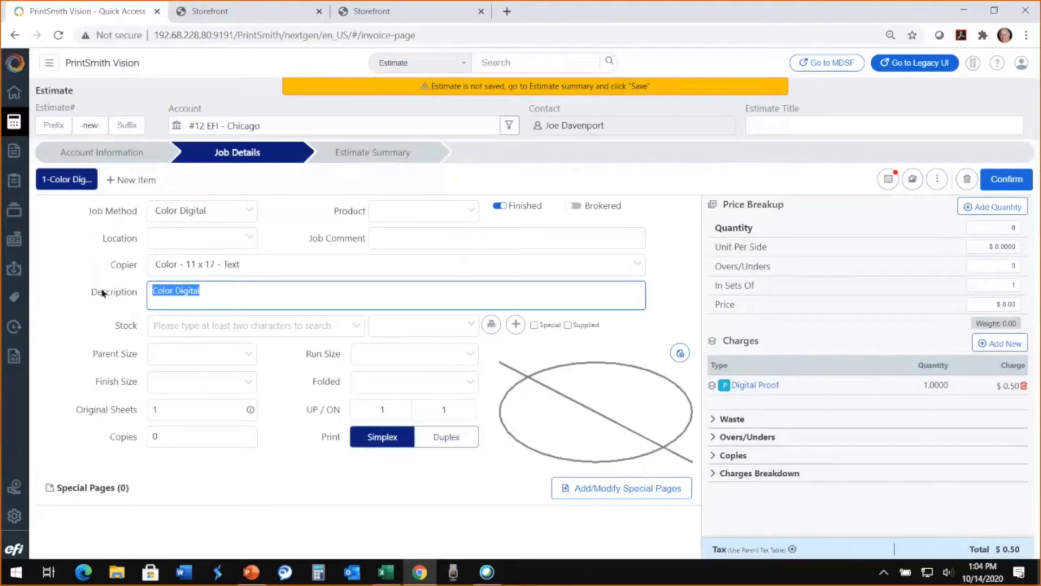
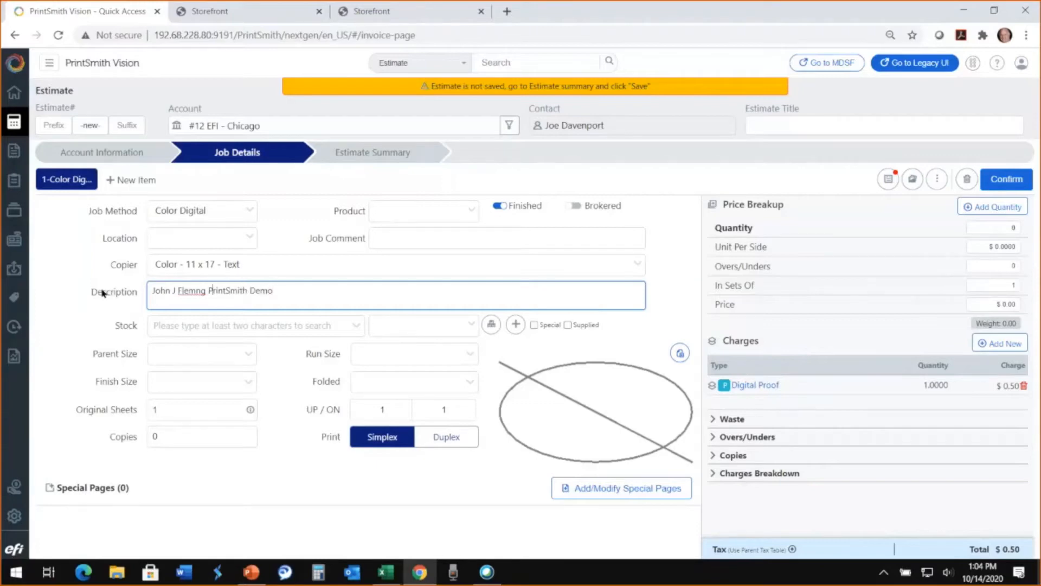
pyautogui.write('ith Demo Oct 14th 20')
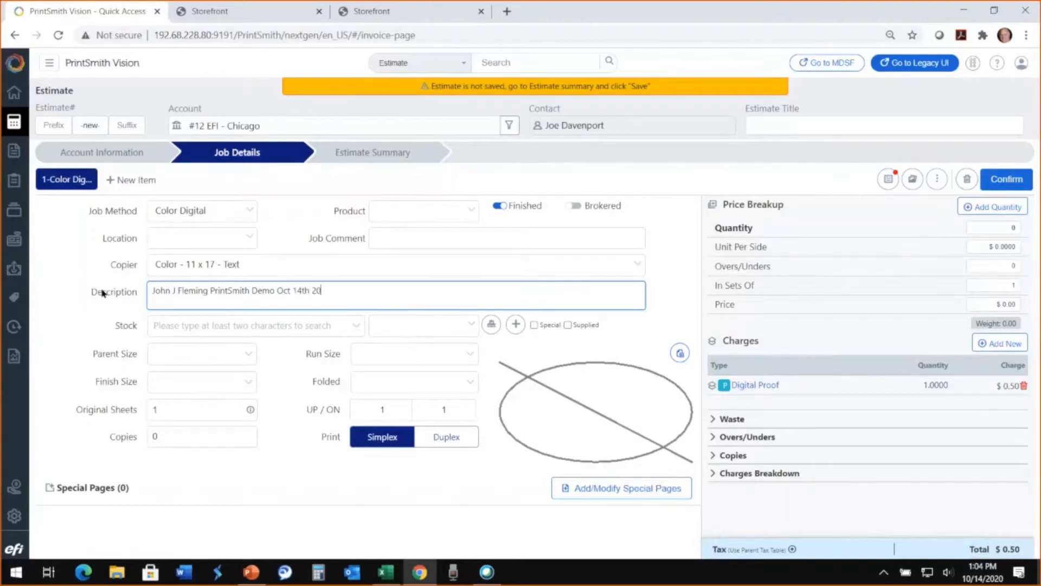
pyautogui.write('20')
# - Filter the stock names by "hamm" and assign the white, grade #1 Hammermill stock with product ID 4608 to the job
pyautogui.click(491, 324)
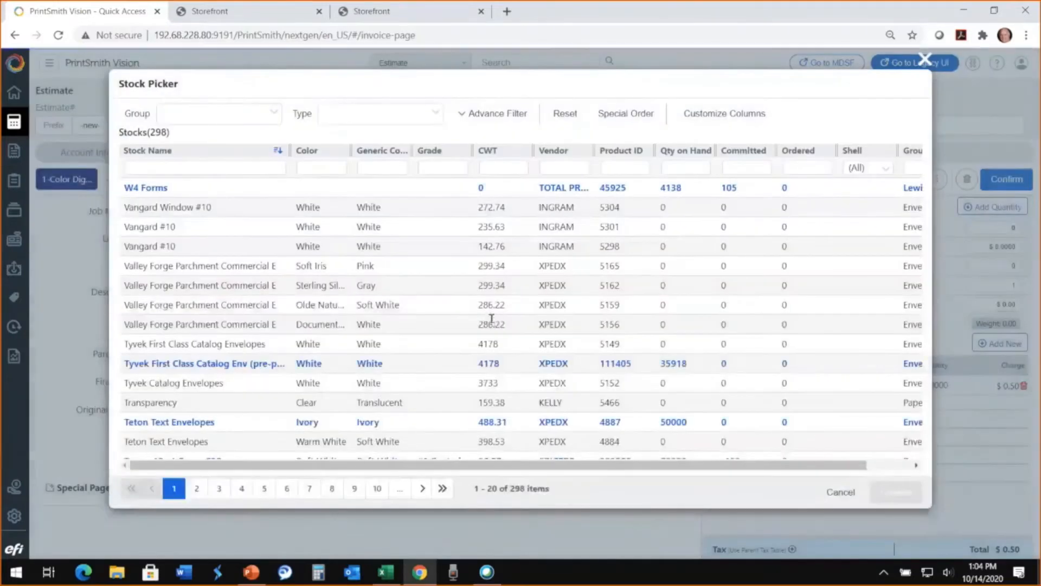
pyautogui.click(152, 166)
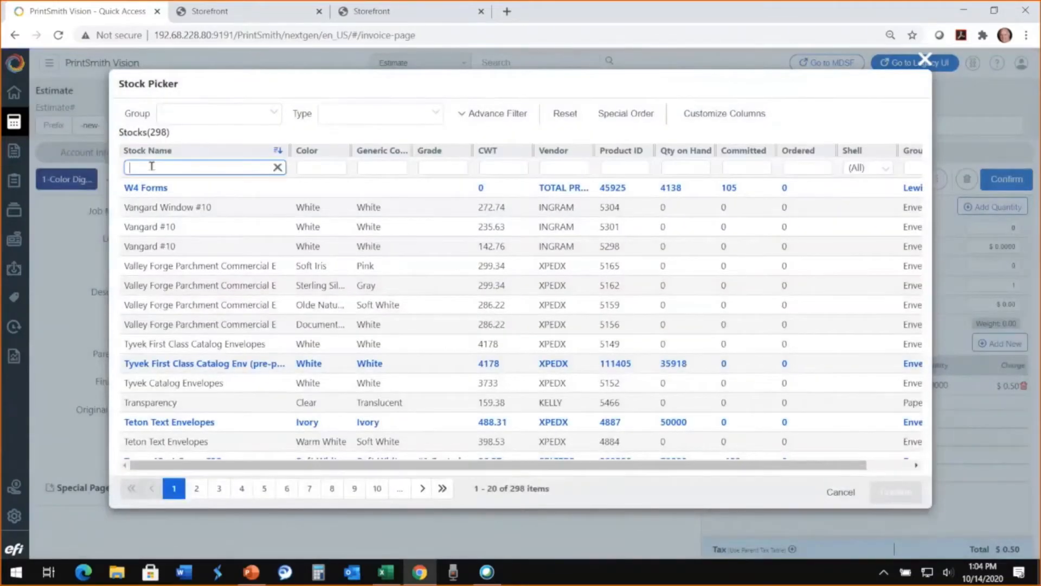
pyautogui.write('hamm')
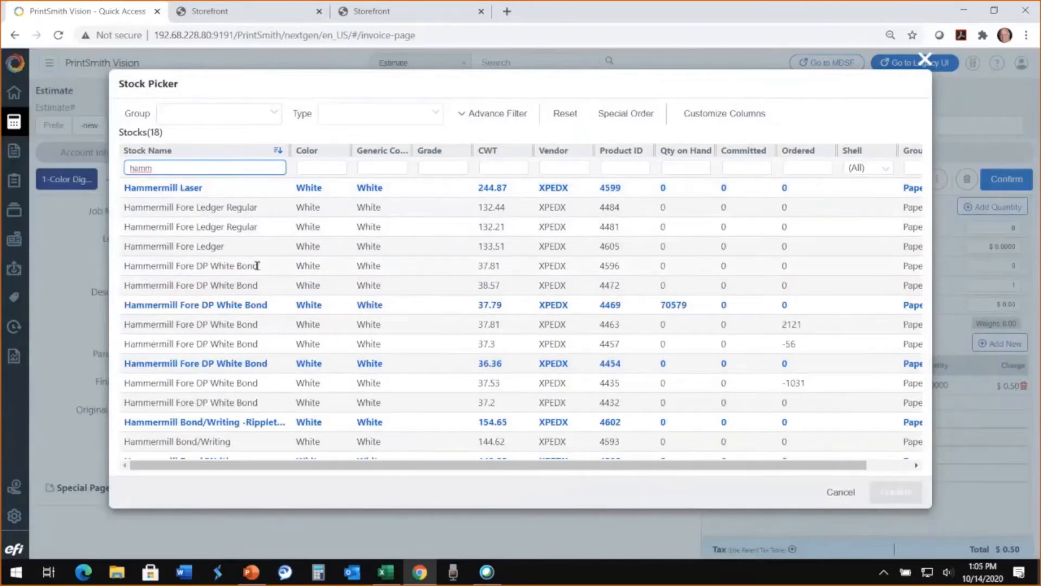
pyautogui.scroll(-2, 257, 266)
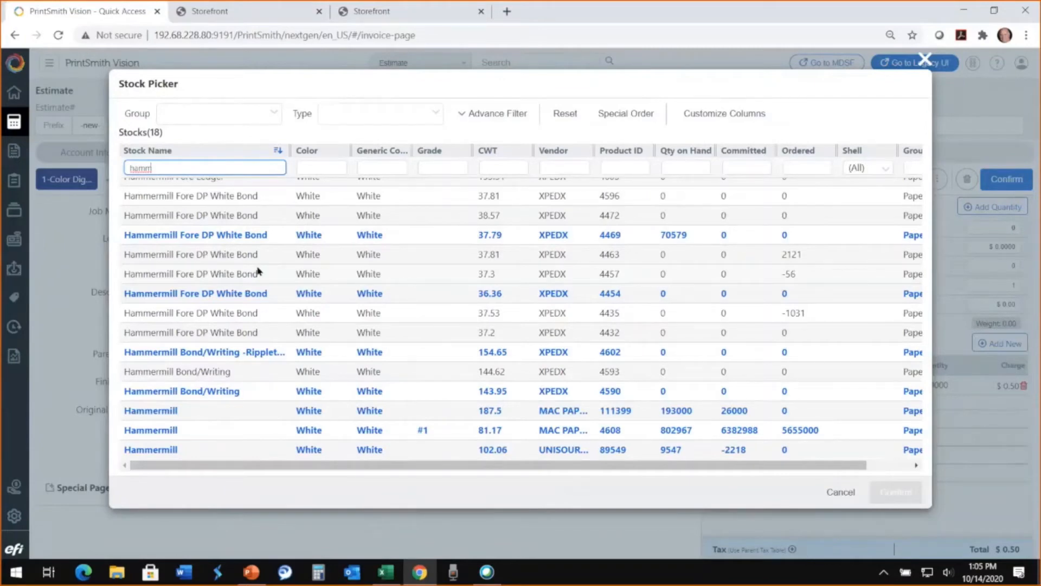
pyautogui.click(163, 430)
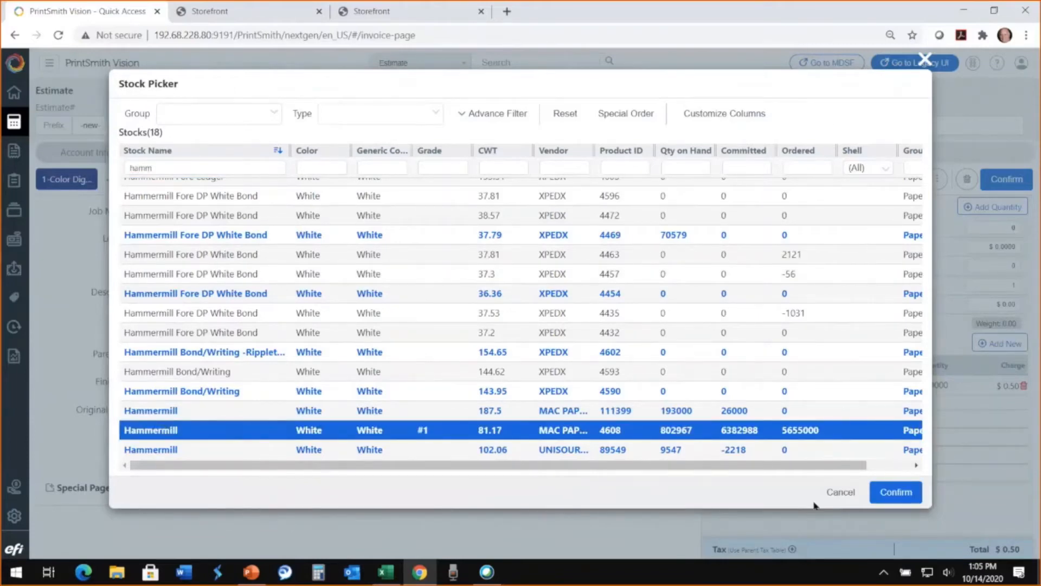
pyautogui.click(900, 496)
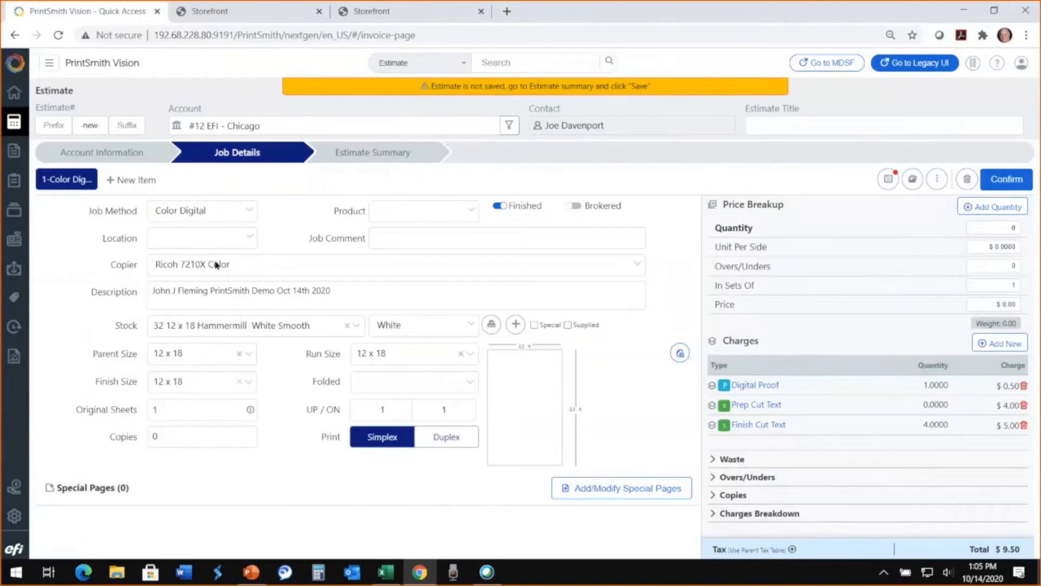
# - Look through the available copiers and choose Ricoh 7210X Color for the job
pyautogui.click(230, 265)
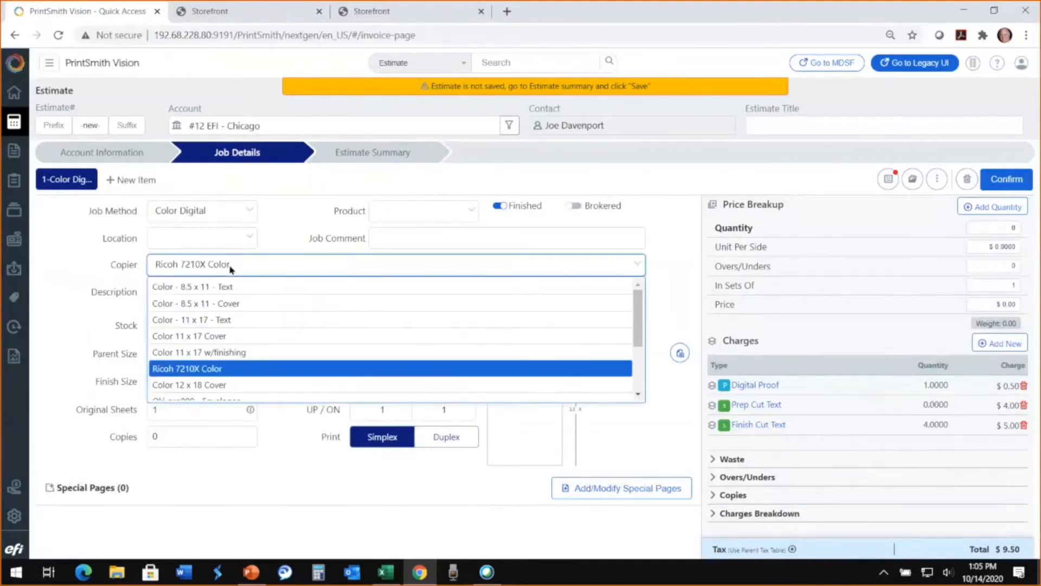
pyautogui.scroll(-3, 302, 376)
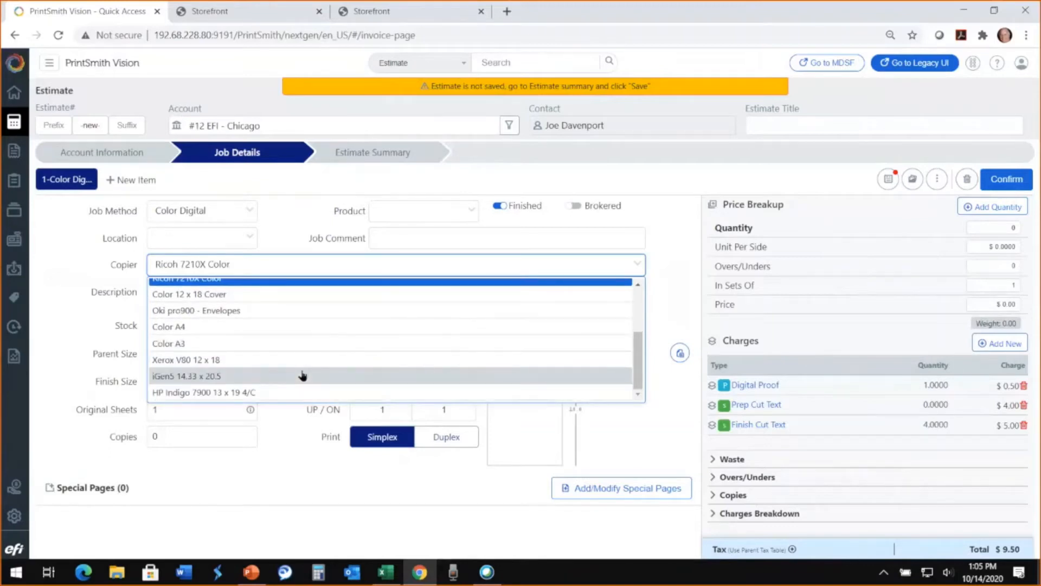
pyautogui.scroll(5, 302, 376)
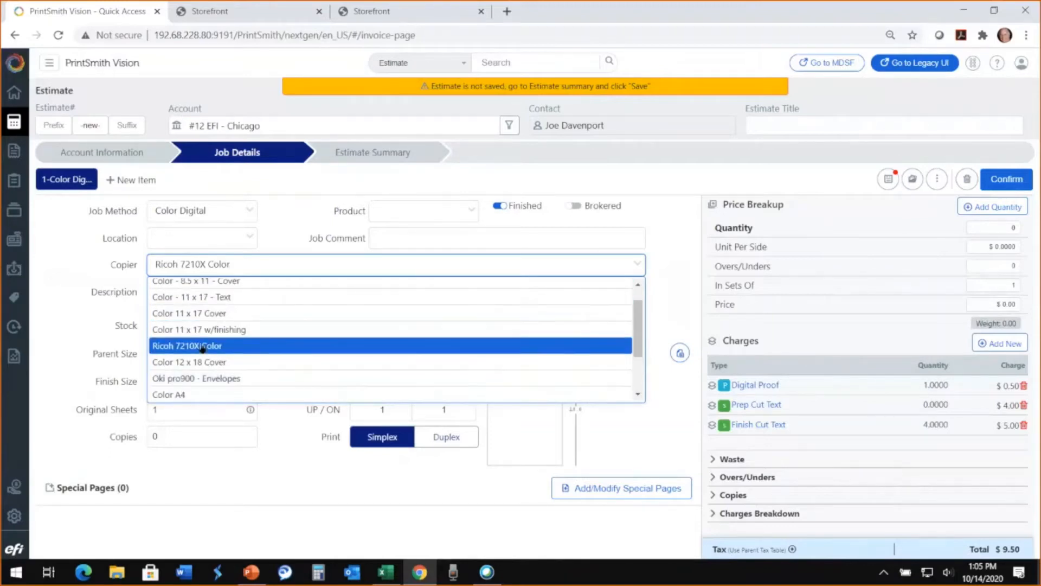
pyautogui.click(202, 348)
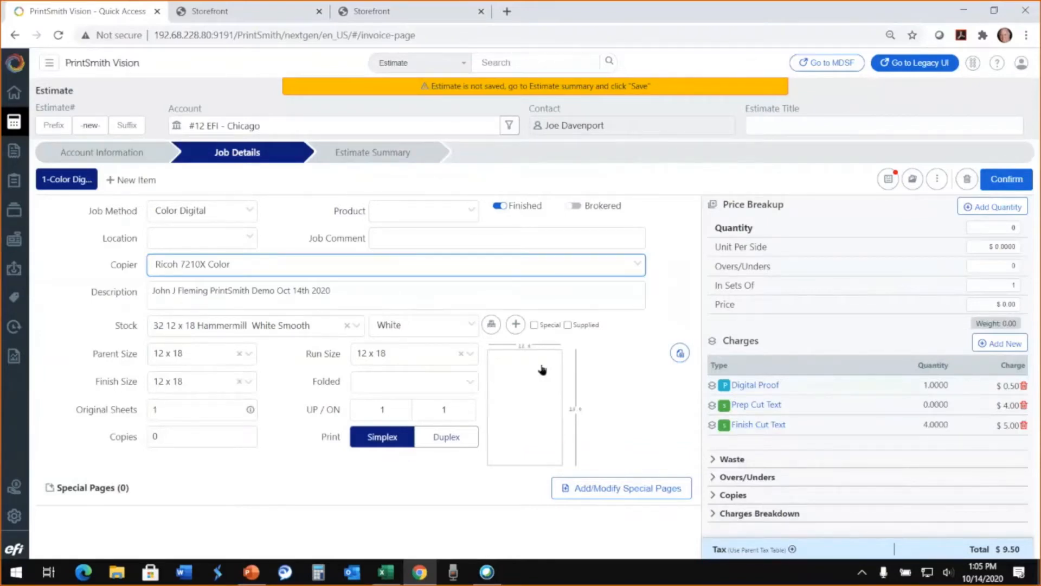
# - In the job's paper calculator, set the finish size to 5.5 x 8.5 and enable a 0.125 bleed on all sides
pyautogui.click(525, 389)
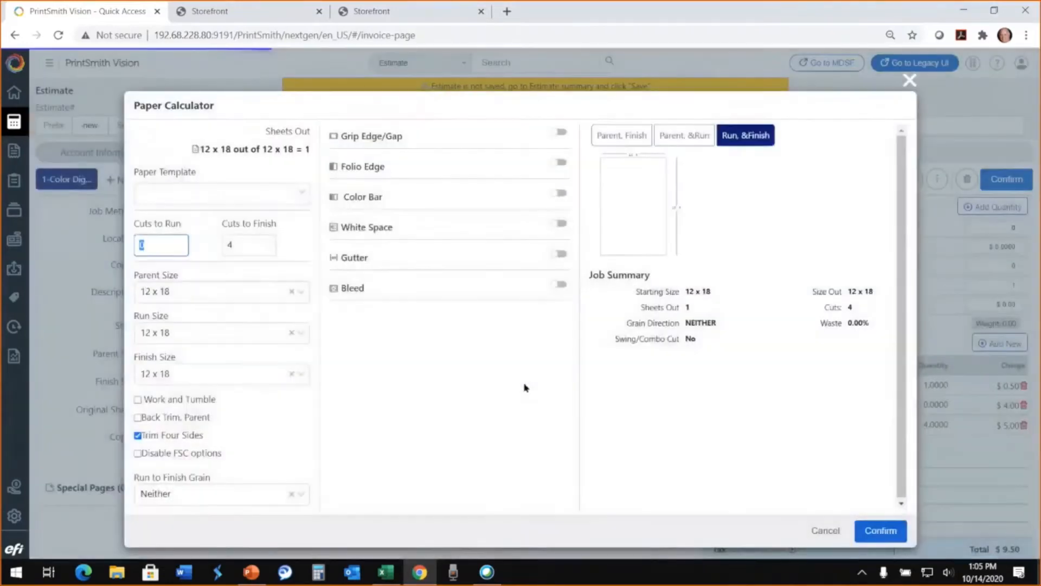
pyautogui.click(302, 379)
pyautogui.scroll(-3, 255, 441)
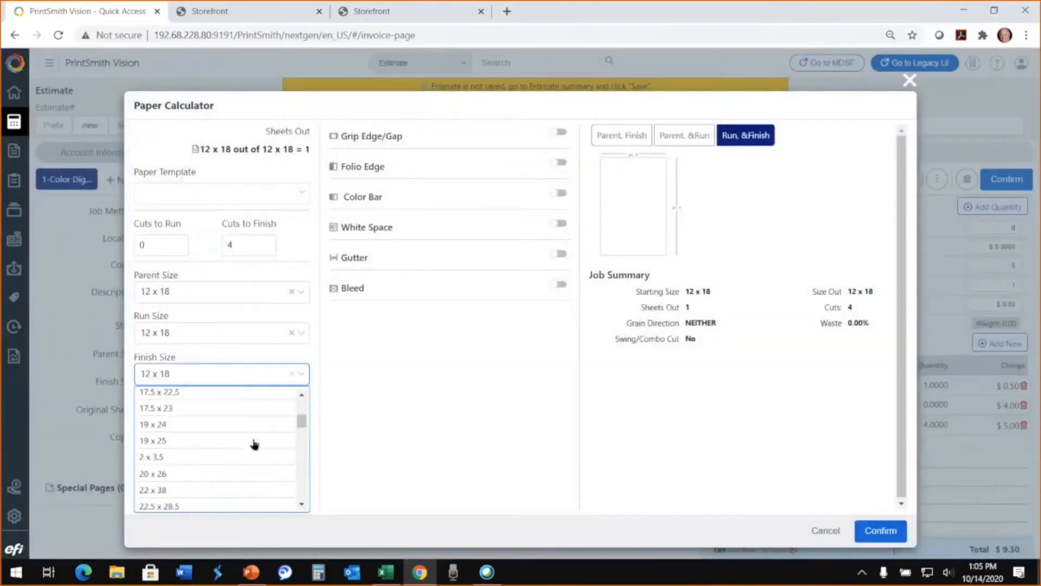
pyautogui.scroll(-3, 254, 444)
pyautogui.scroll(-2, 255, 442)
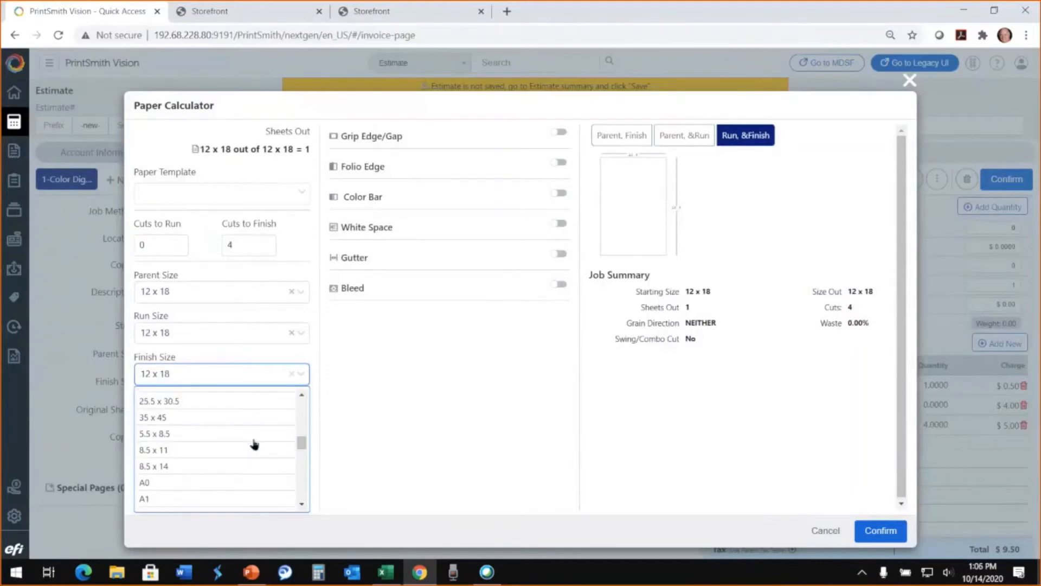
pyautogui.click(193, 434)
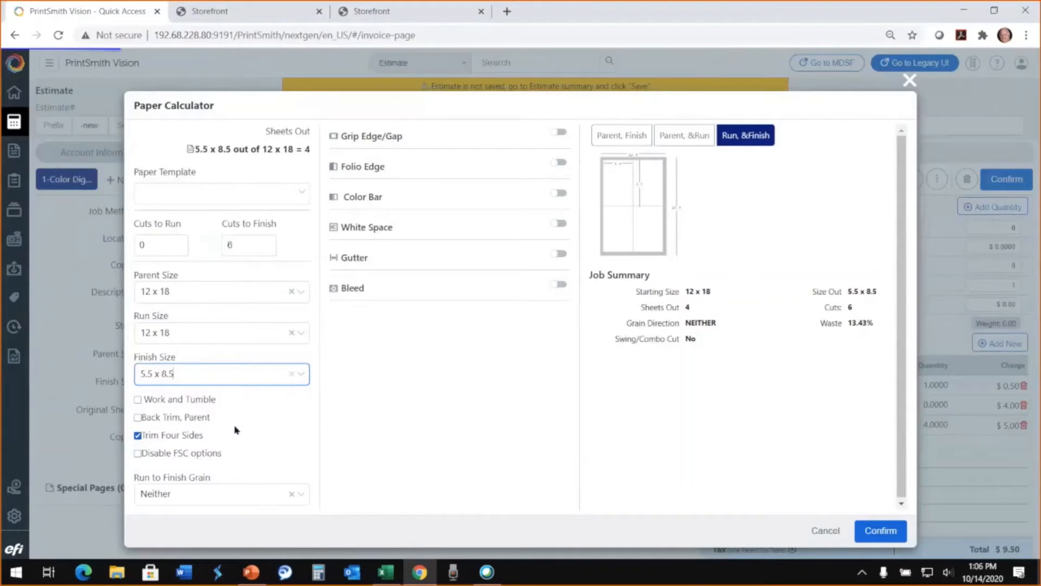
pyautogui.click(561, 285)
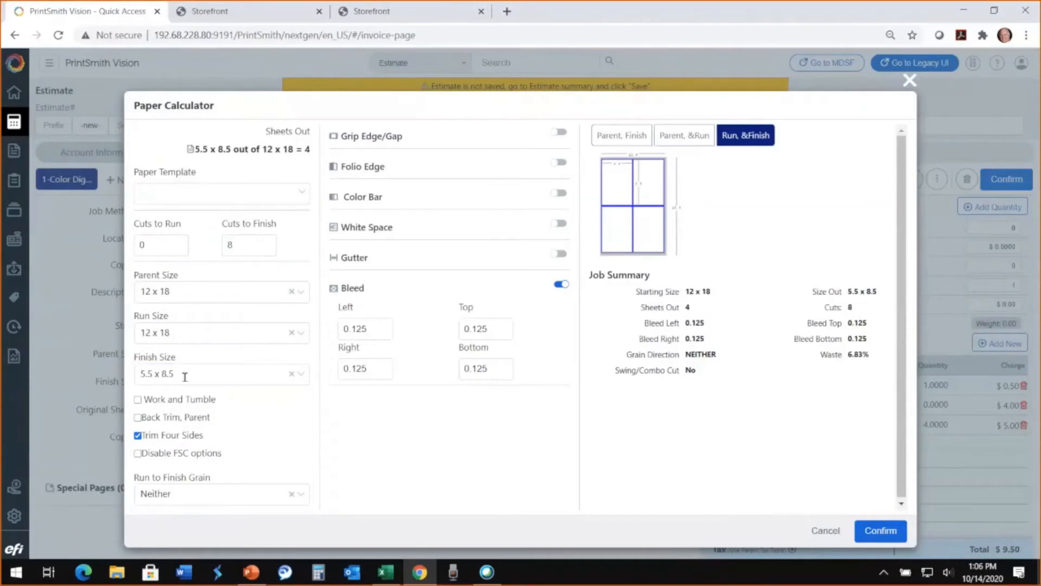
# - Set a custom finish size of 3.25 x 9.5 and enable a 0.5 grip edge along the sheet's top
pyautogui.moveTo(186, 375); pyautogui.dragTo(132, 382)
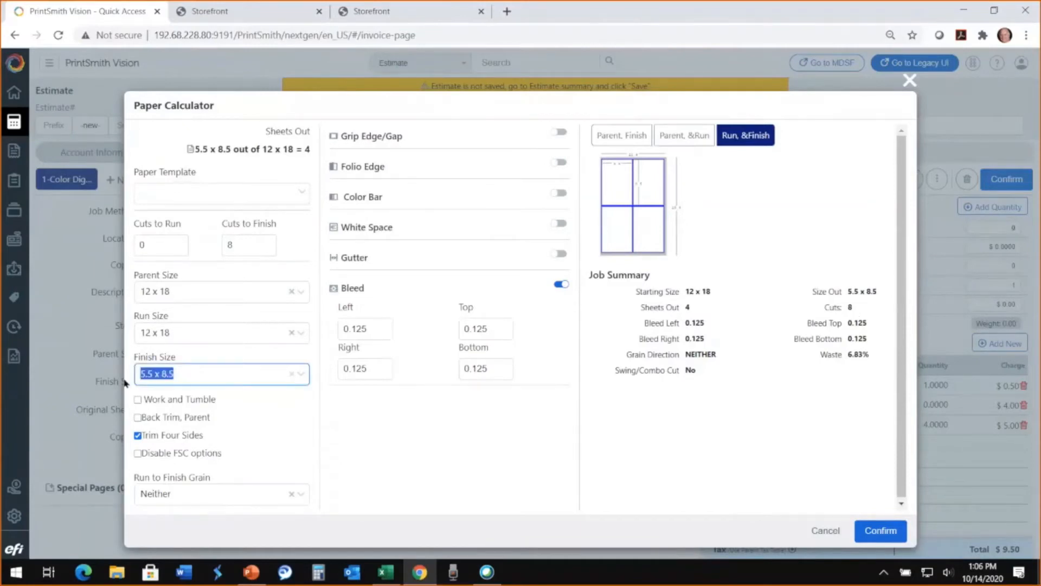
pyautogui.write('3.25 ')
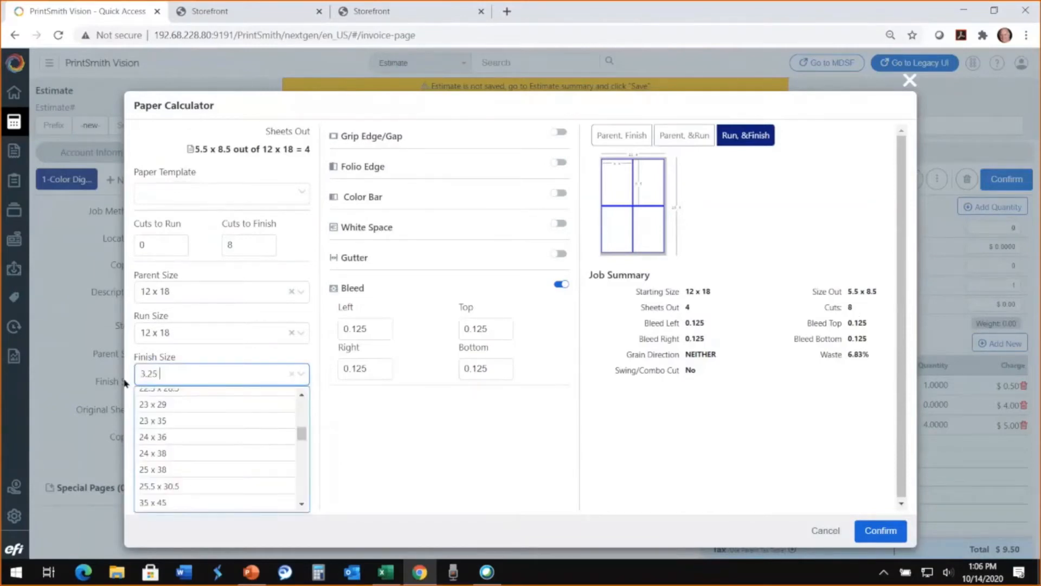
pyautogui.write('x 9.5')
pyautogui.press('Return')
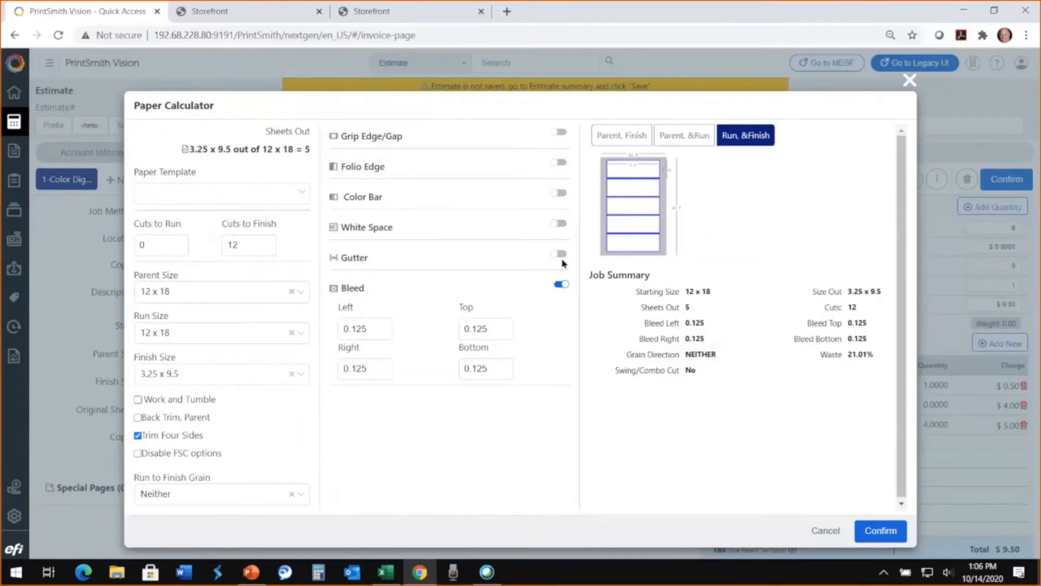
pyautogui.click(564, 133)
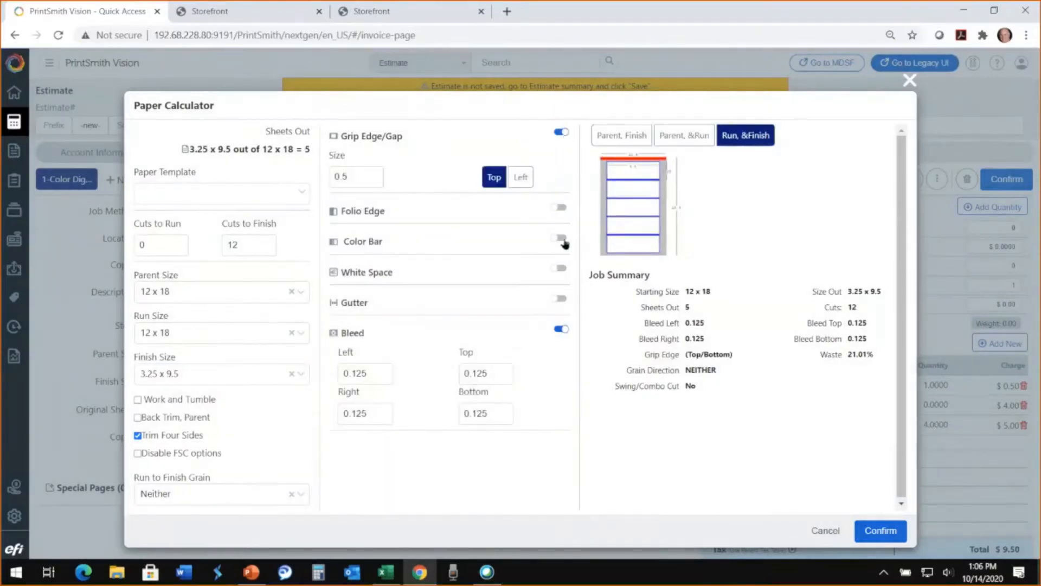
# - Enable a 0.25 color bar and try the grip edge along the sheet's left side before returning it to the top
pyautogui.click(563, 239)
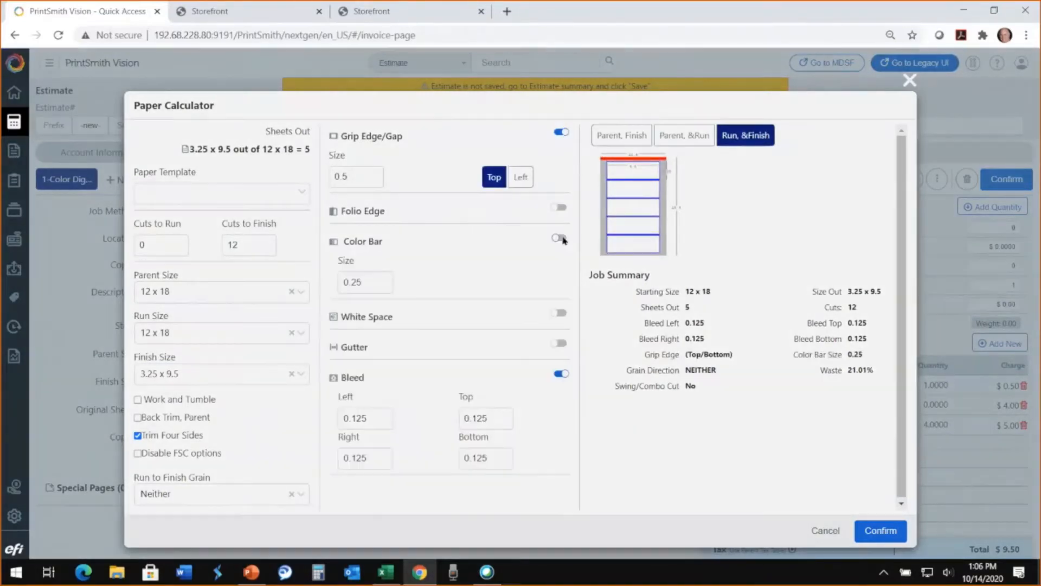
pyautogui.click(522, 179)
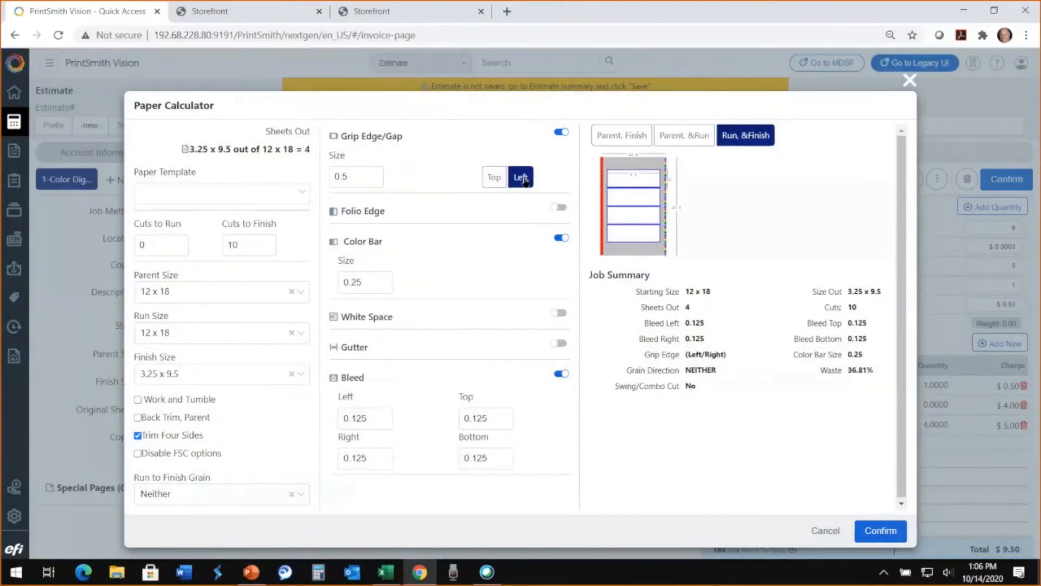
pyautogui.click(495, 178)
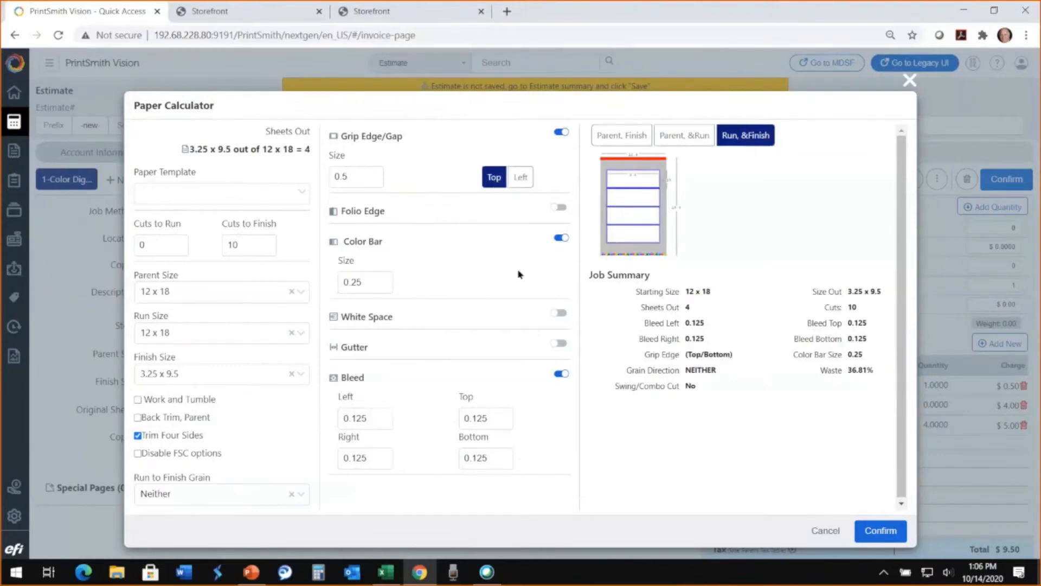
# - Disable the grip edge and color bar in the paper calculator and apply the sheet layout to the job
pyautogui.click(559, 134)
pyautogui.click(557, 195)
pyautogui.click(558, 196)
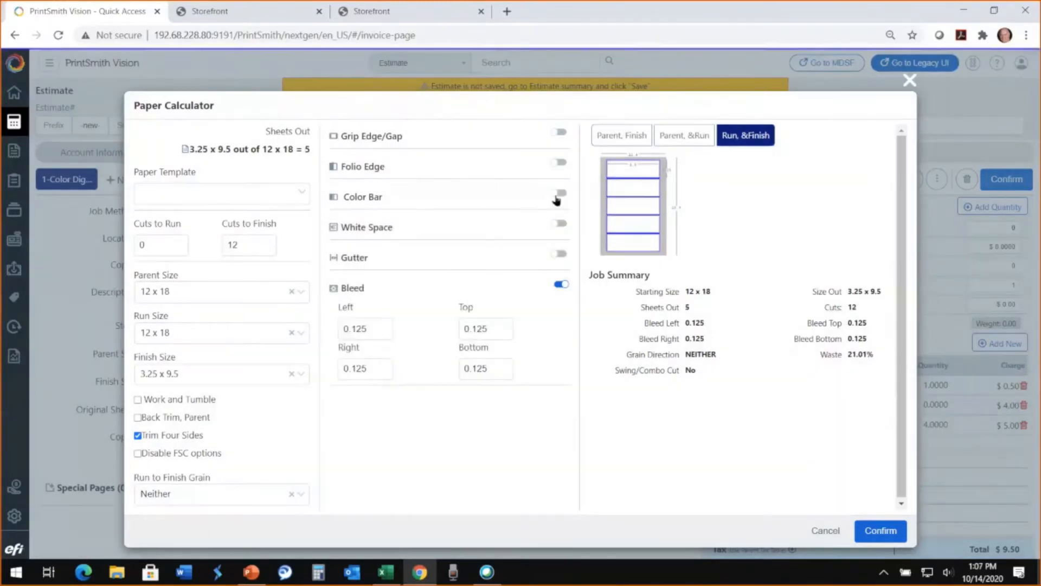
pyautogui.click(888, 540)
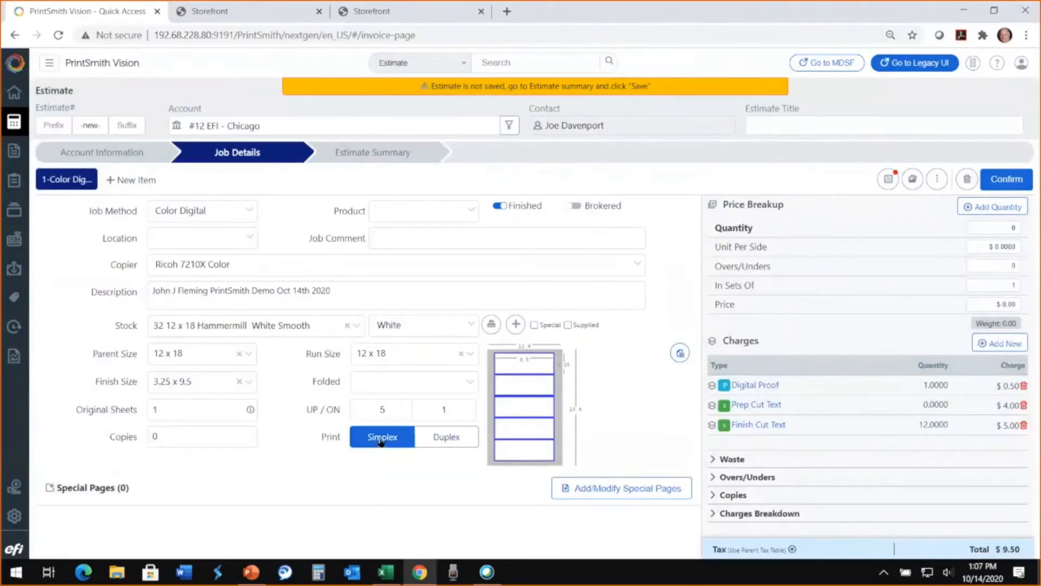
# - Set the job to Duplex printing with a quantity of 5,000
pyautogui.click(449, 439)
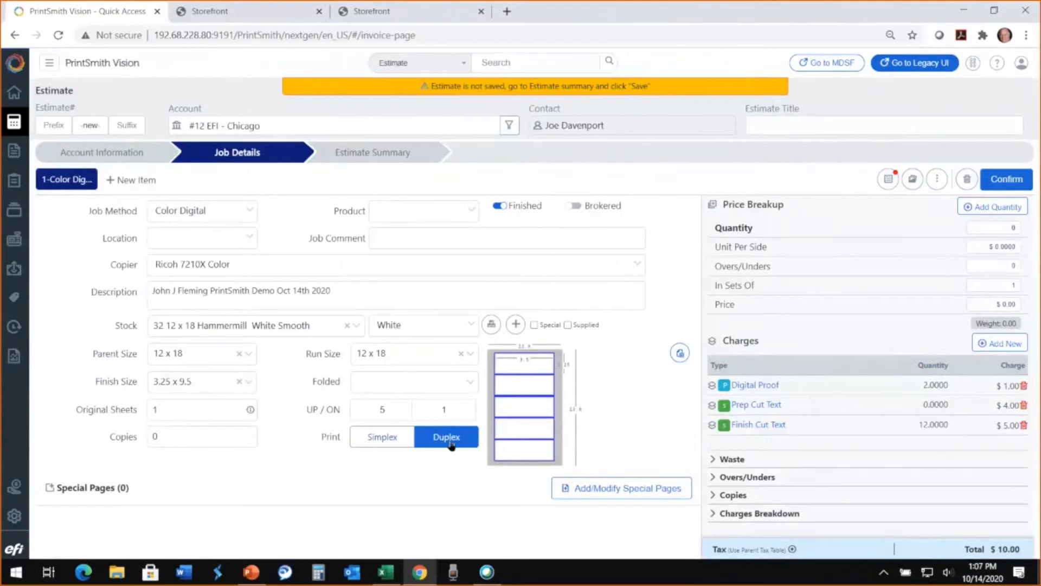
pyautogui.click(980, 227)
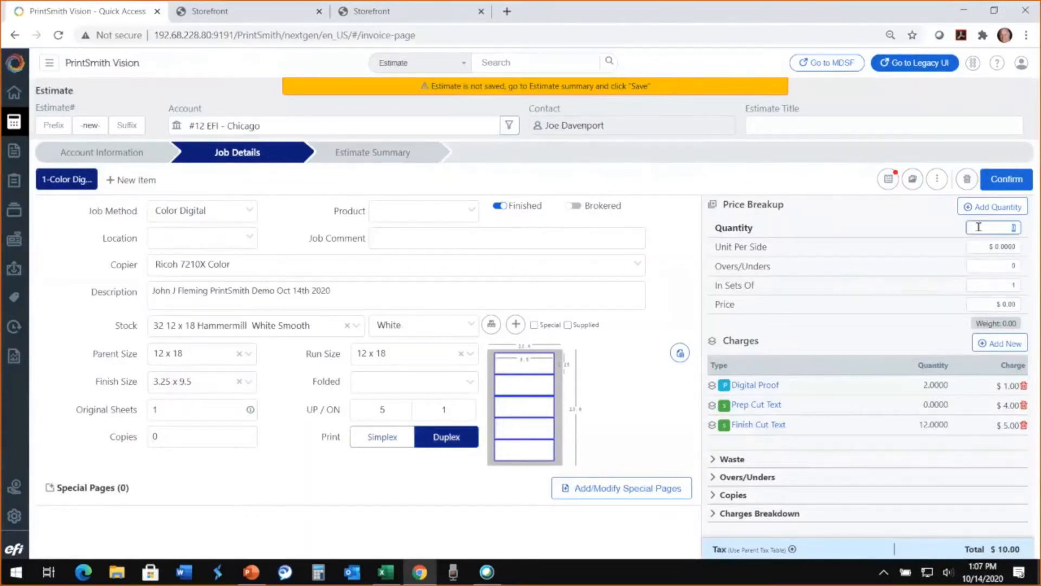
pyautogui.write('5000')
pyautogui.press('Tab')
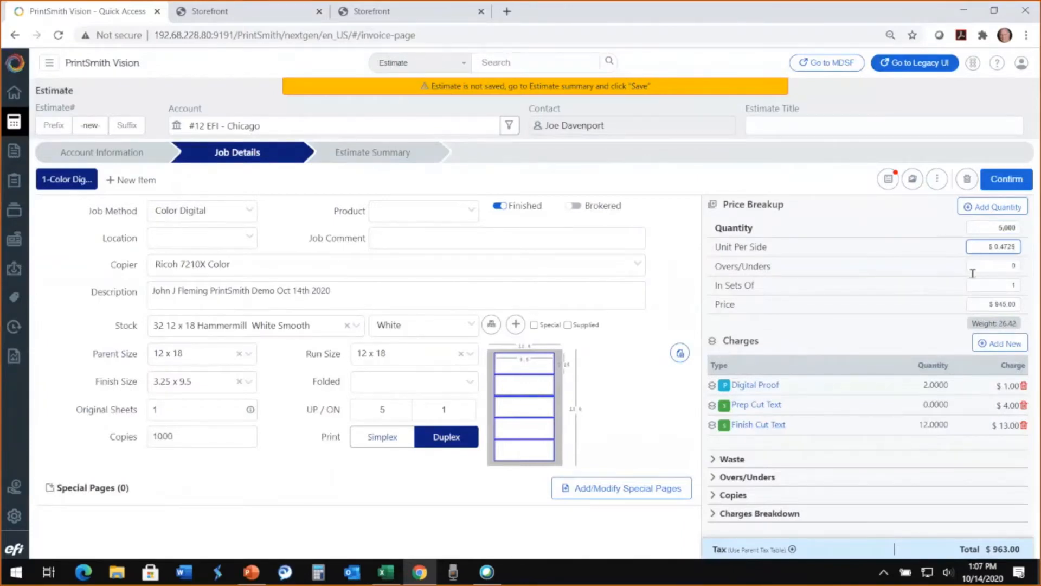
# - Check the job's price and review its sheet layout in the paper calculator
pyautogui.click(979, 305)
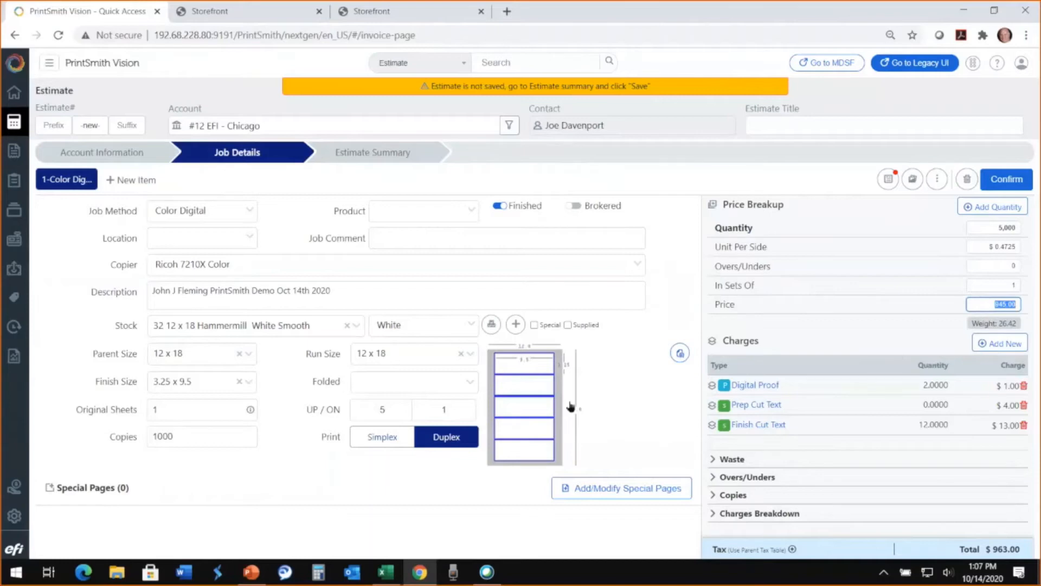
pyautogui.click(564, 386)
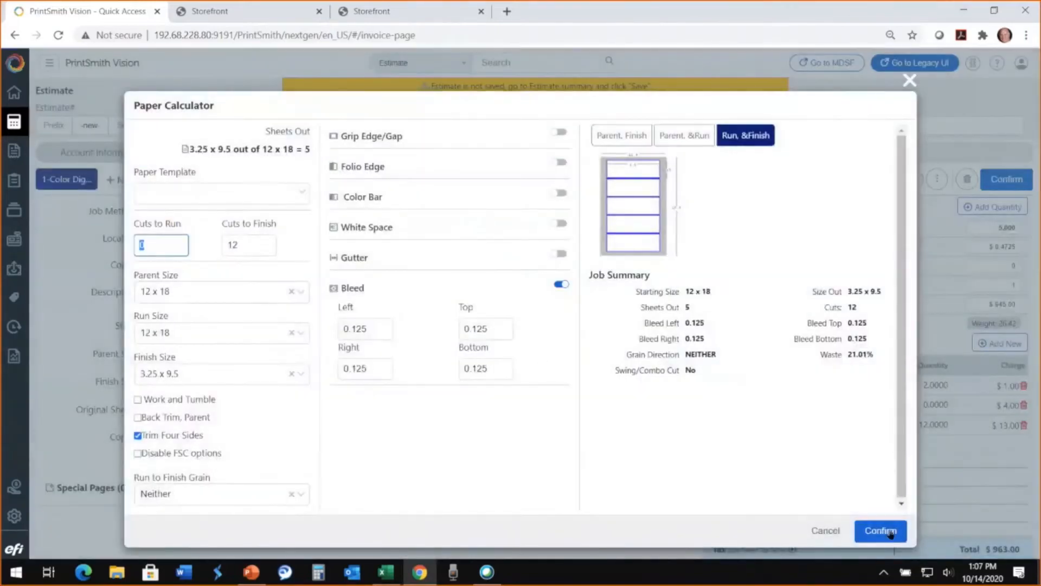
pyautogui.click(881, 530)
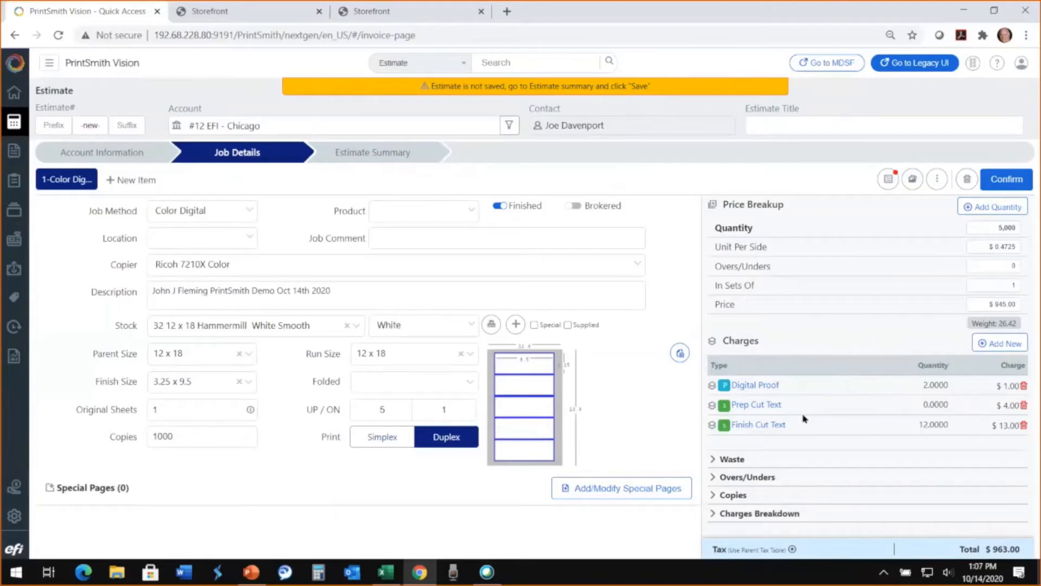
# - Search the job charges for "des" and add Estimated Design with a stop time of 2 hours 30 minutes
pyautogui.click(999, 345)
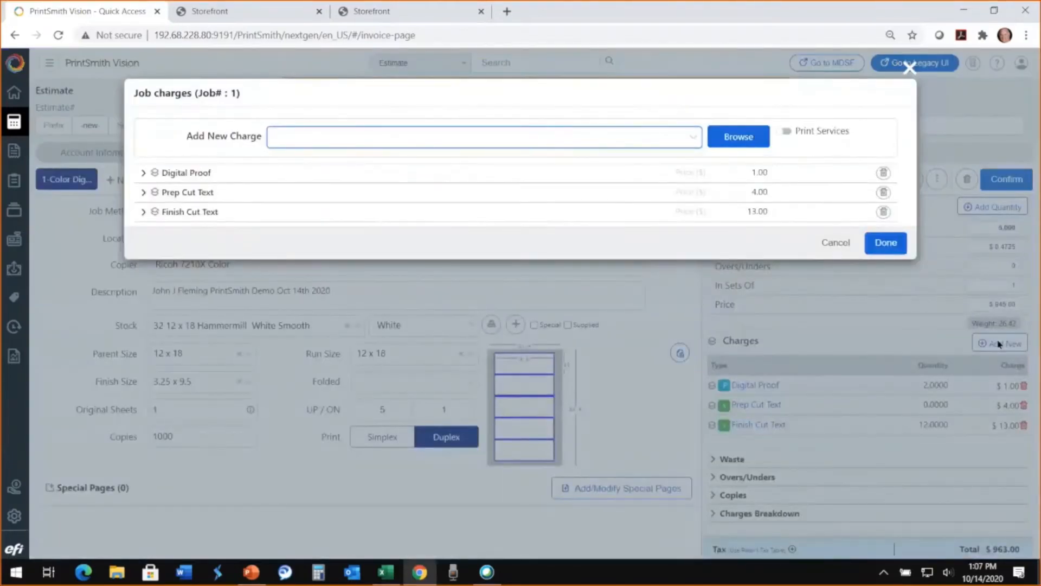
pyautogui.write('des')
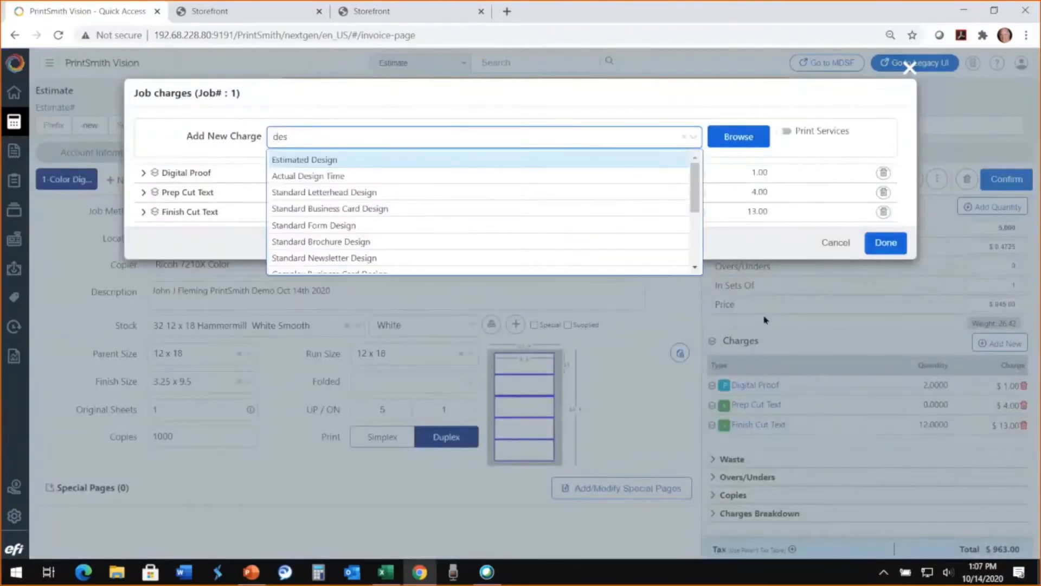
pyautogui.click(325, 160)
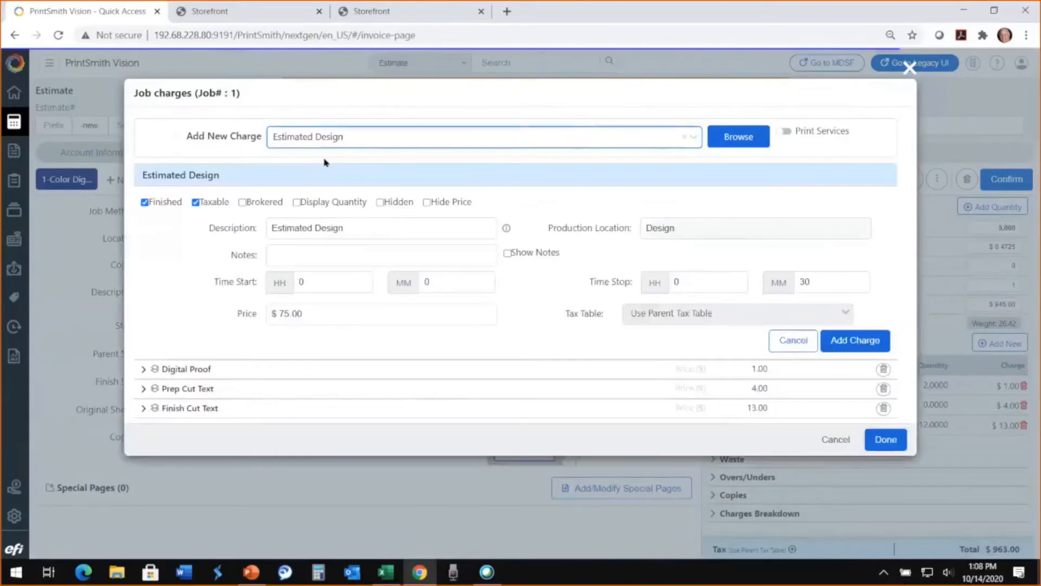
pyautogui.click(695, 287)
pyautogui.write('2')
pyautogui.press('Tab')
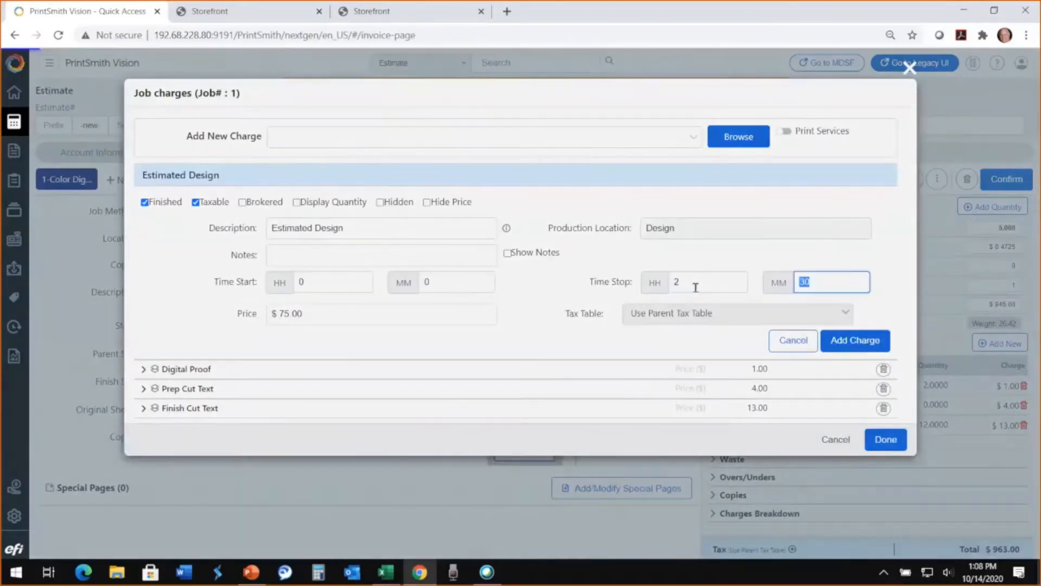
pyautogui.press('Tab')
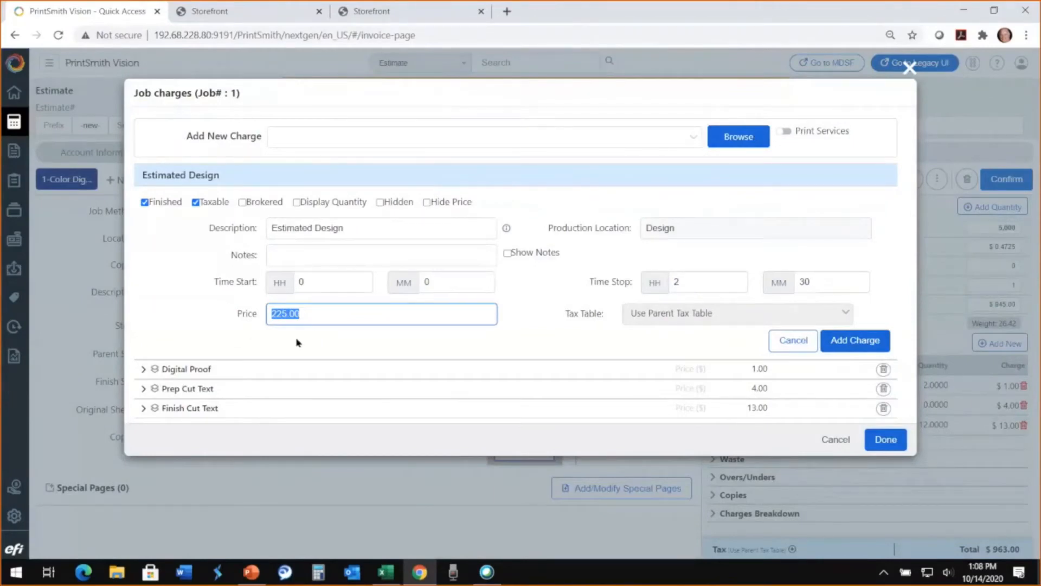
pyautogui.click(856, 342)
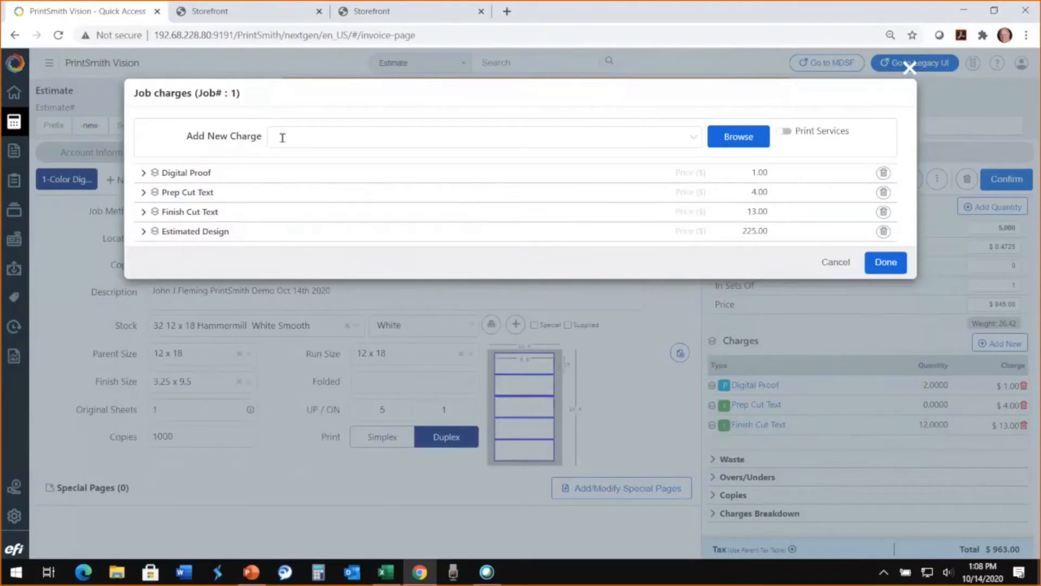
# - Add the Perforate & Score Finished Piece charge from the Bindery Perf/Score group to the job
pyautogui.click(730, 144)
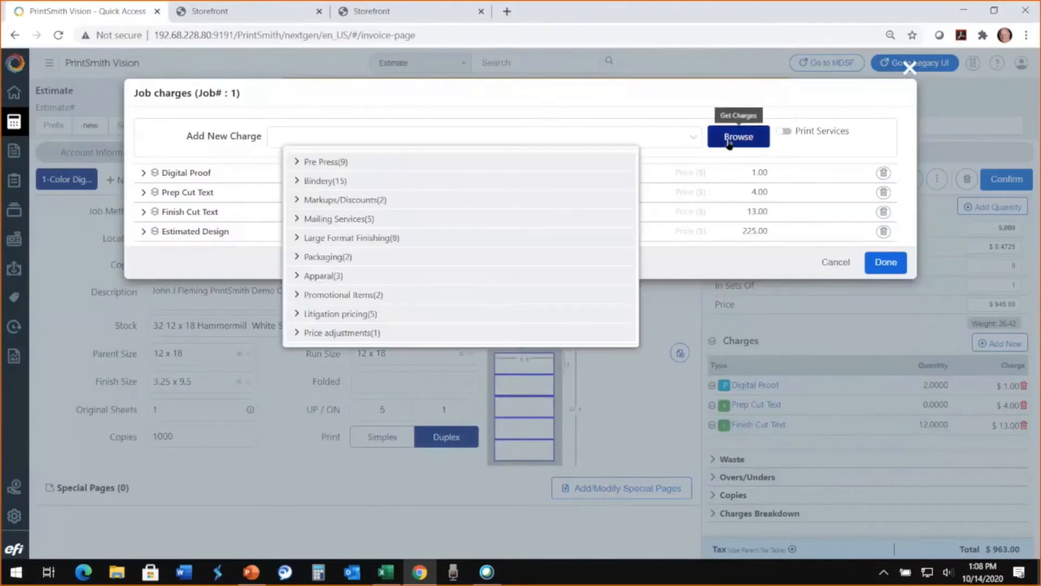
pyautogui.click(298, 182)
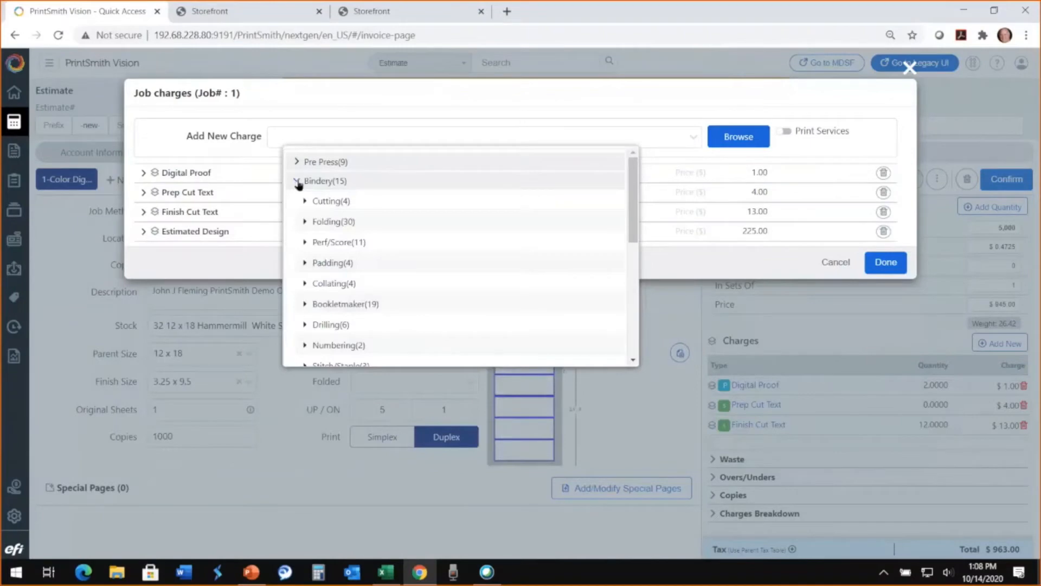
pyautogui.click(306, 244)
pyautogui.scroll(-5, 414, 290)
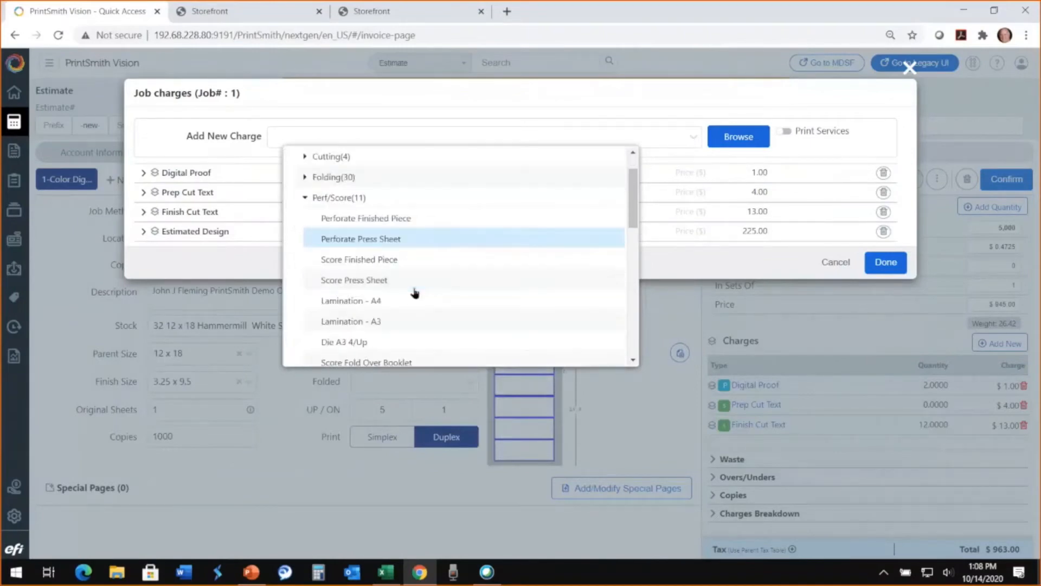
pyautogui.scroll(-1, 415, 293)
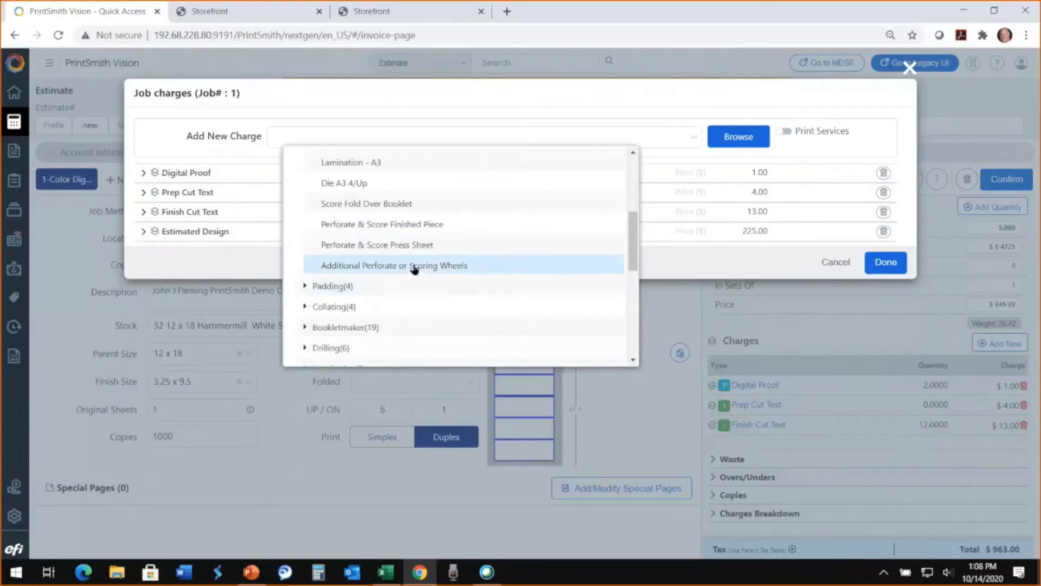
pyautogui.click(406, 226)
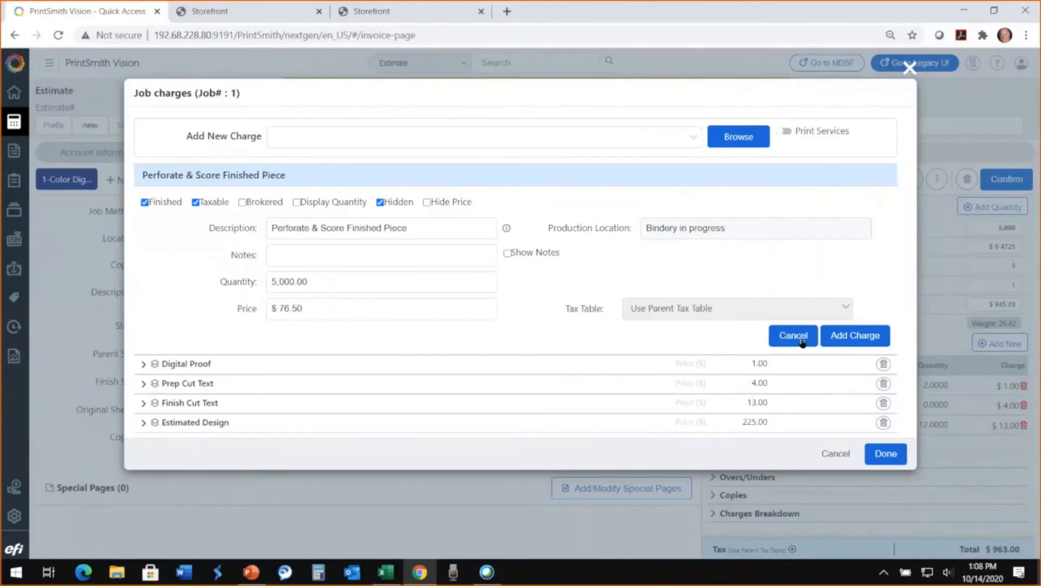
pyautogui.click(857, 336)
# - Add the 11" Box (2500 Count) charge from the Bindery Boxes and Packaging group and apply the job charges
pyautogui.click(736, 139)
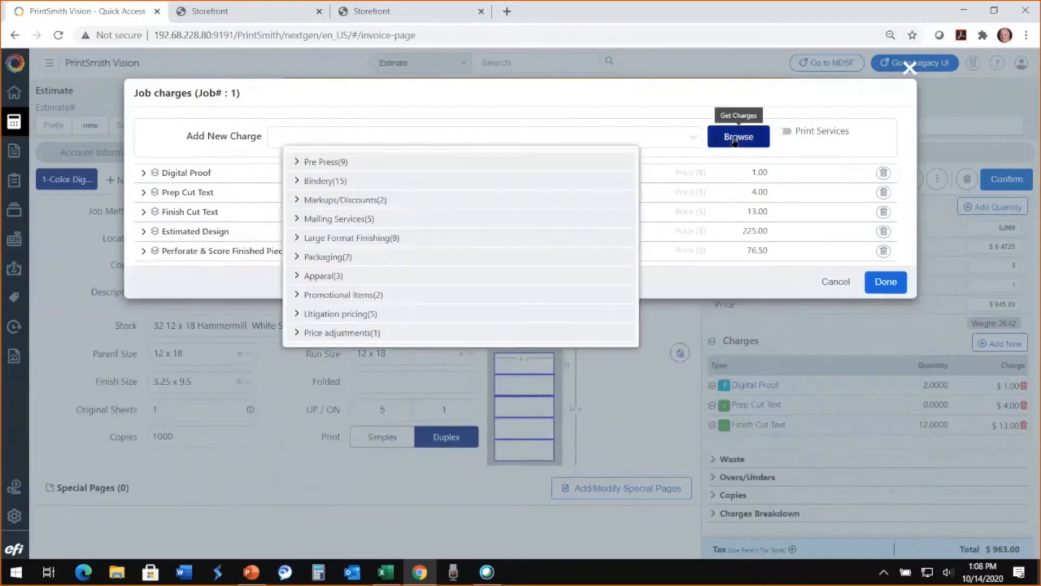
pyautogui.click(296, 184)
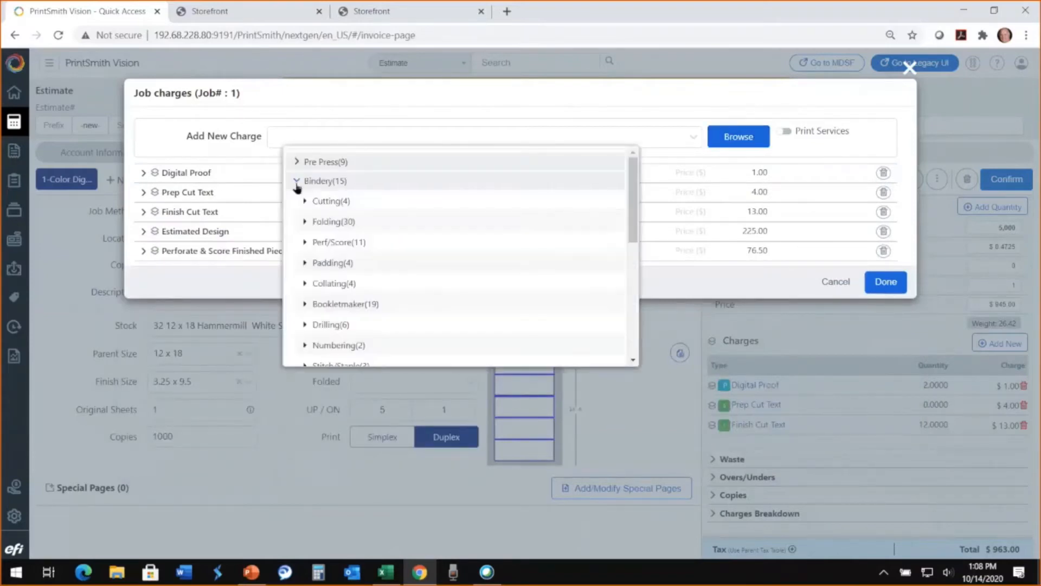
pyautogui.scroll(-3, 399, 267)
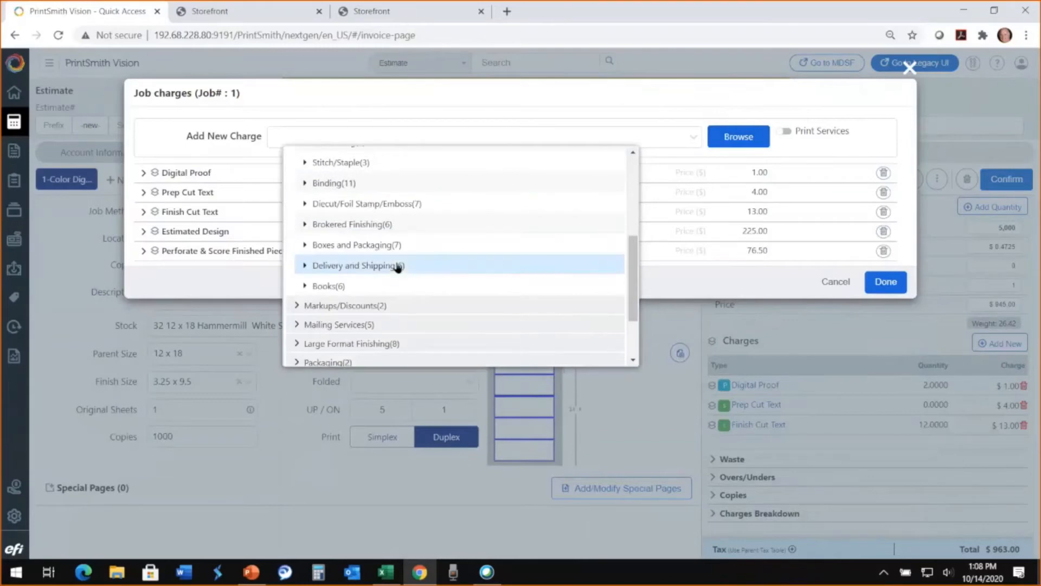
pyautogui.click(305, 245)
pyautogui.scroll(-3, 305, 247)
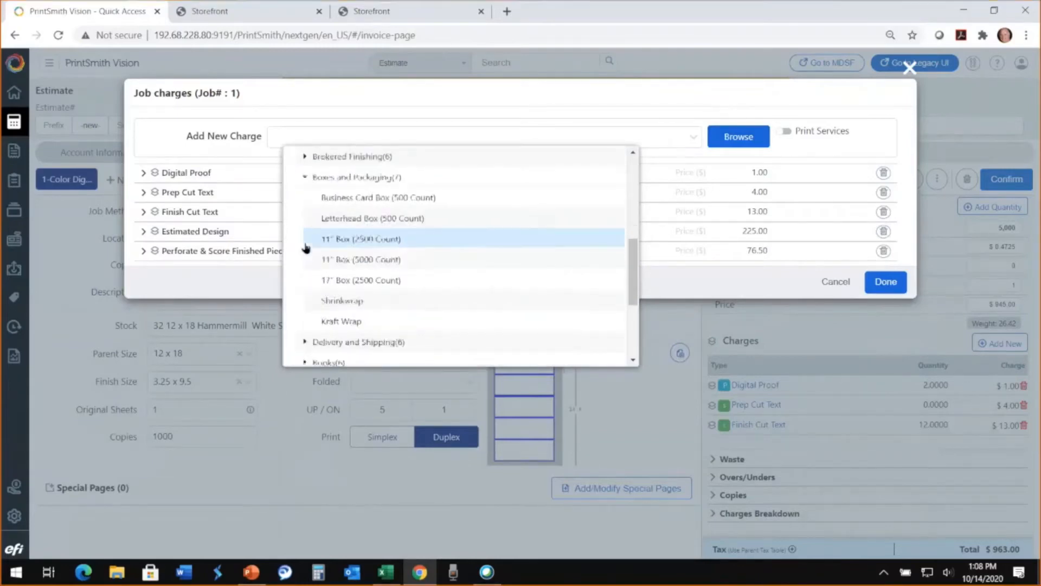
pyautogui.click(361, 239)
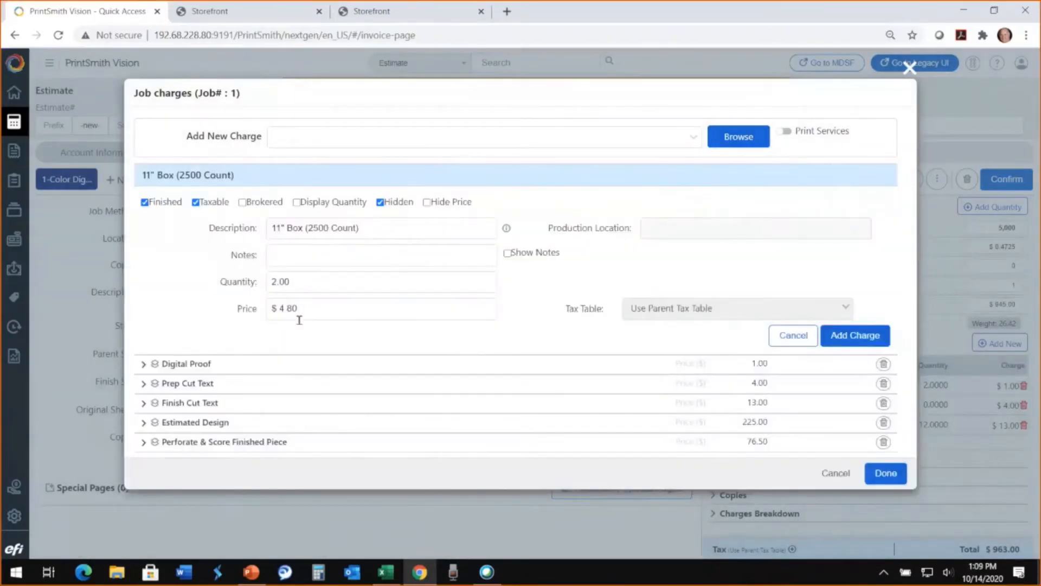
pyautogui.click(855, 336)
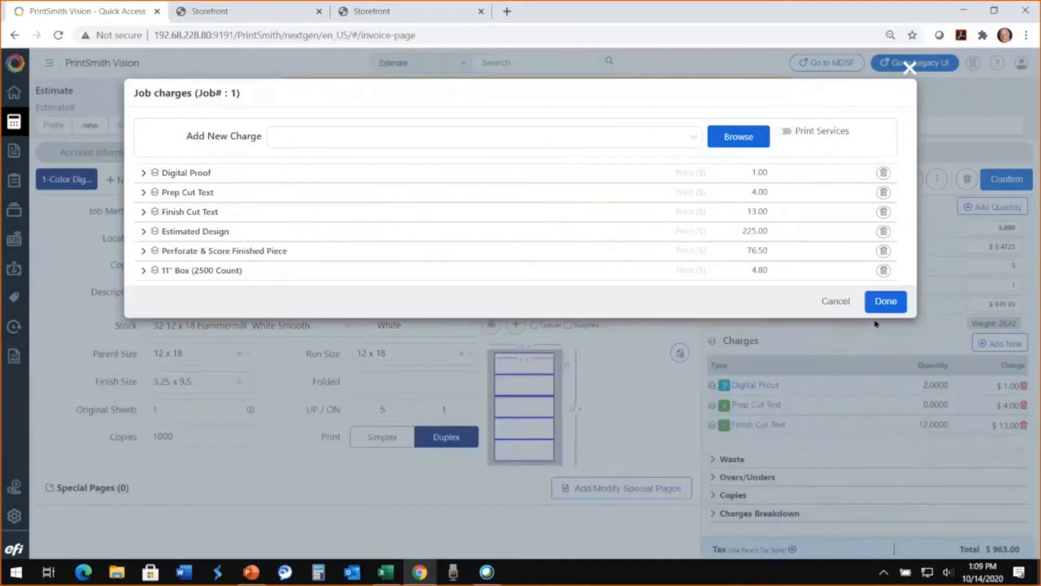
pyautogui.click(887, 303)
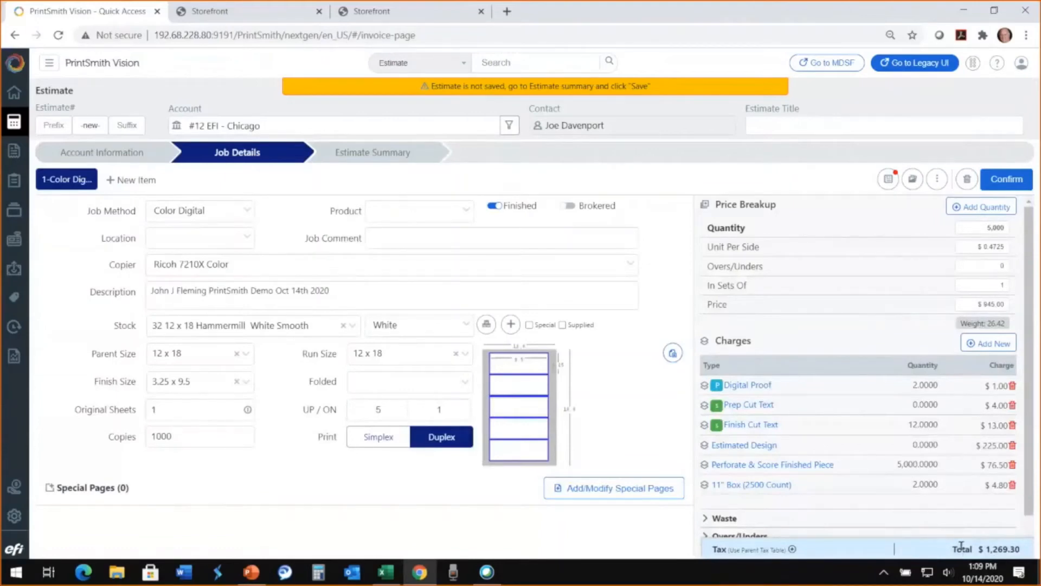
# - Confirm the job changes, add a second quantity option of 10,000 and confirm it
pyautogui.click(974, 211)
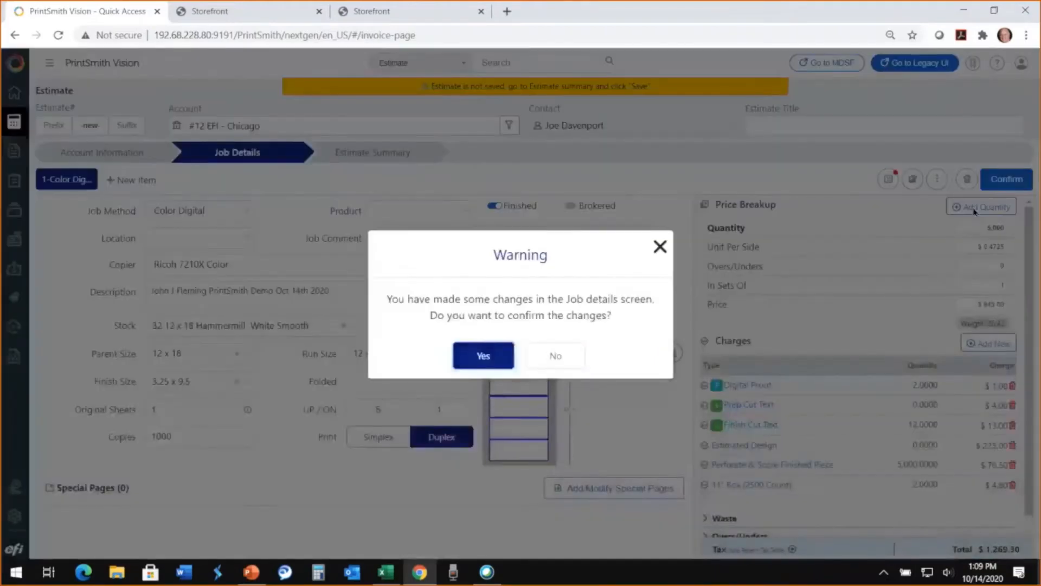
pyautogui.click(483, 356)
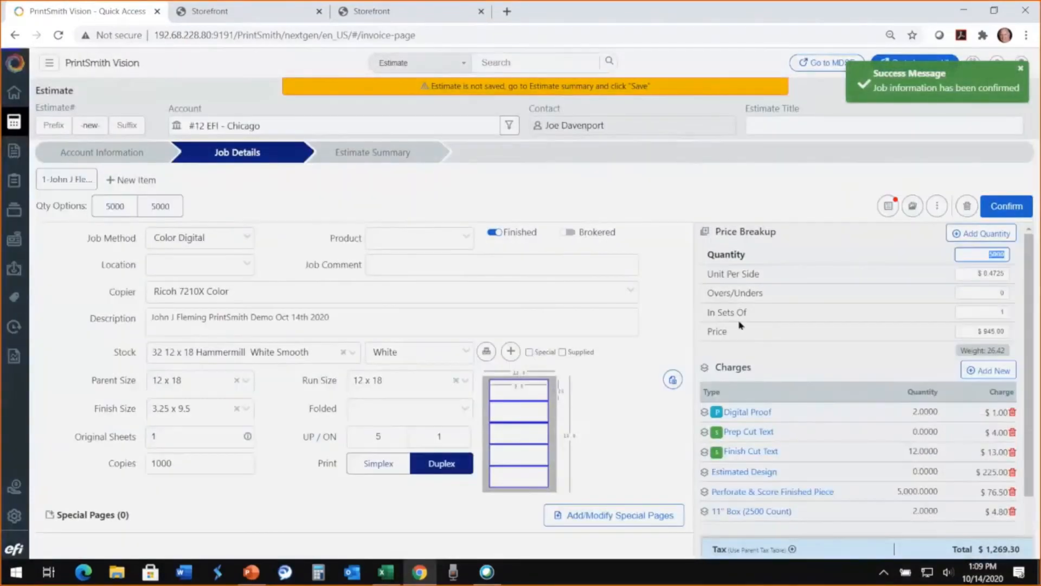
pyautogui.write('1')
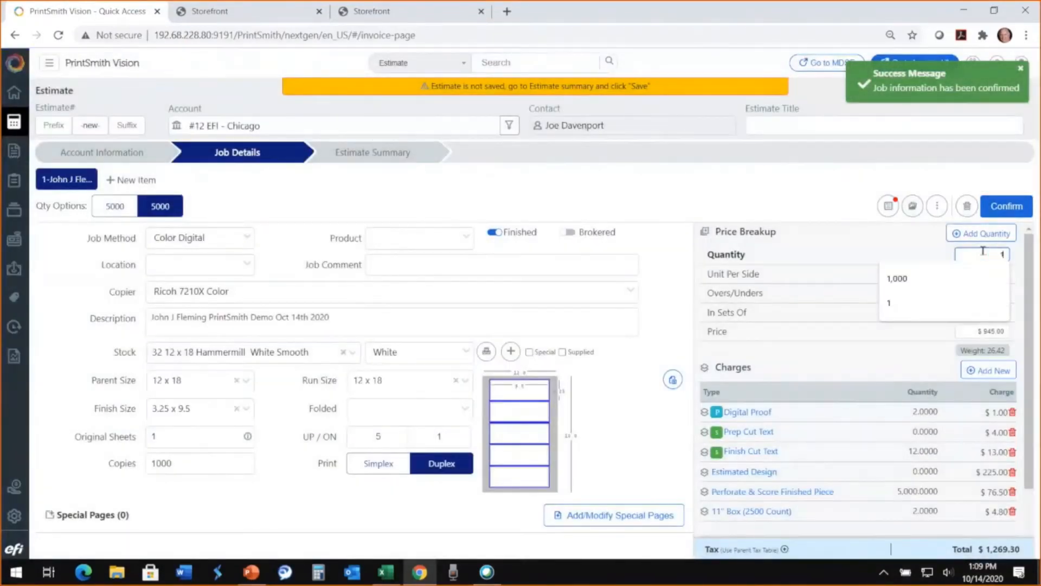
pyautogui.write('0000')
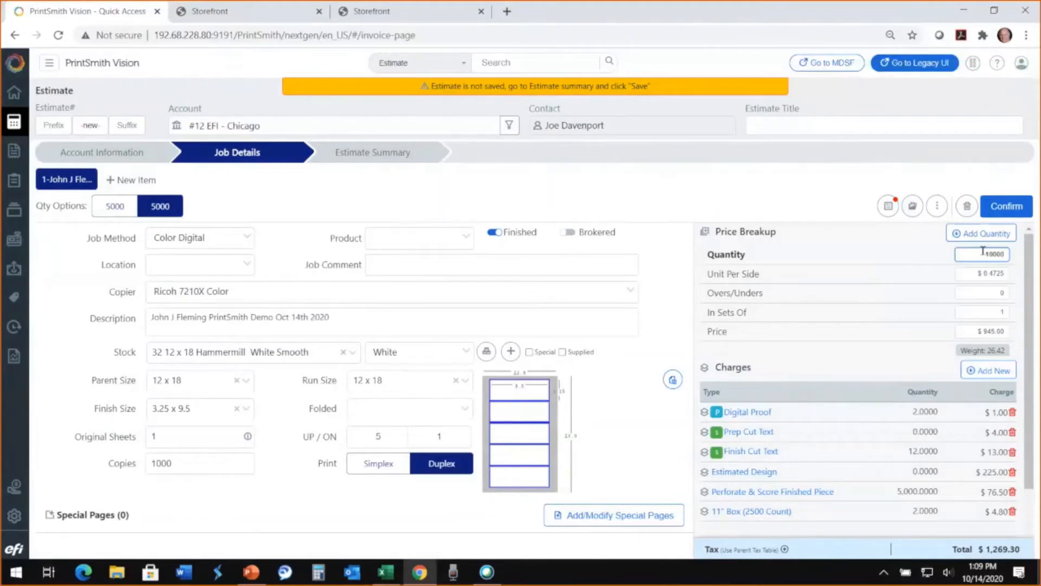
pyautogui.press('BackSpace')
pyautogui.write('0')
pyautogui.press('Return')
pyautogui.click(1008, 209)
pyautogui.click(1007, 210)
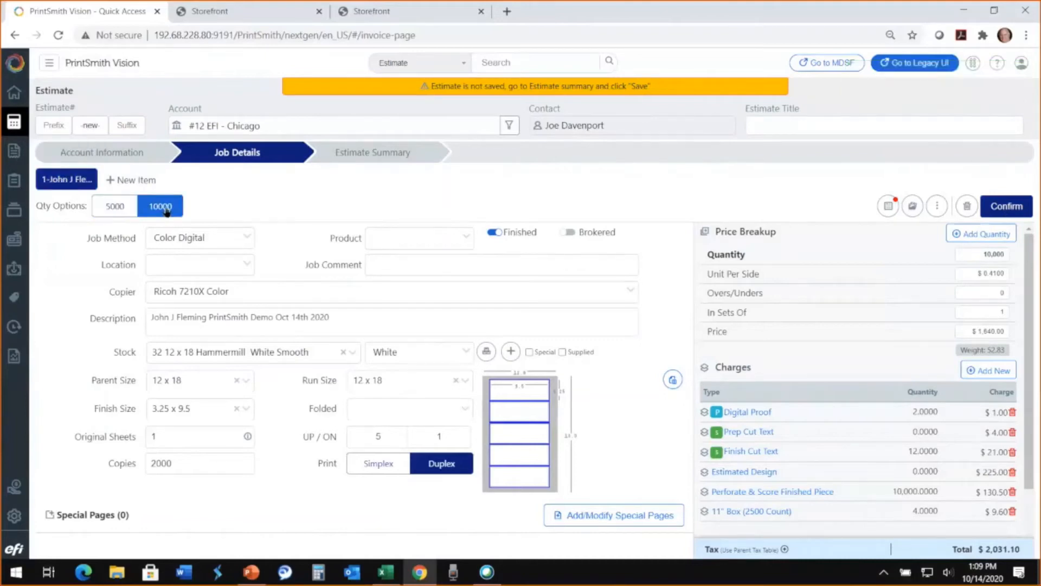
# - Add a third quantity option of 25,000 to the job and confirm it
pyautogui.click(975, 235)
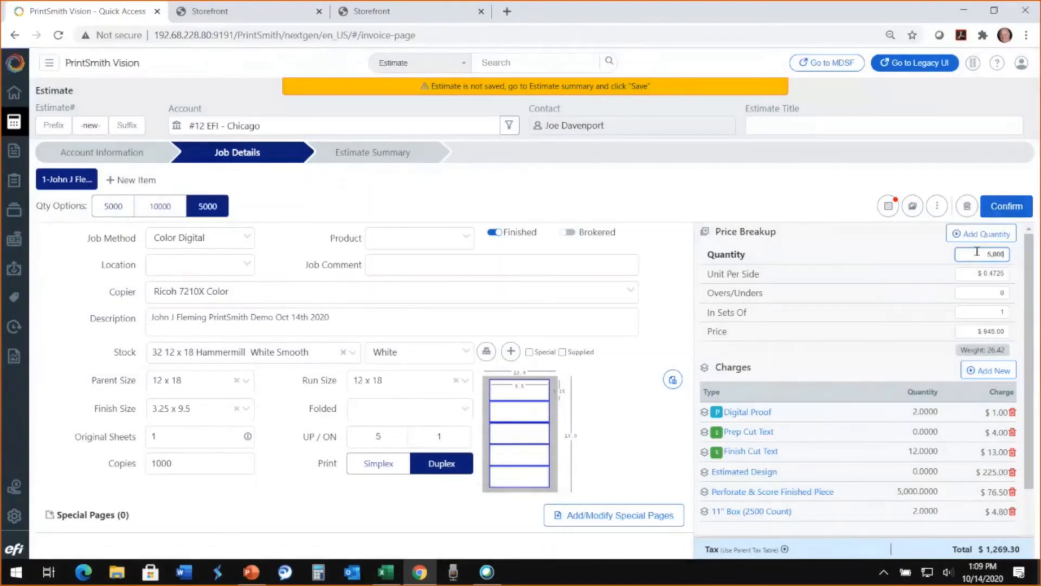
pyautogui.doubleClick(999, 253)
pyautogui.write('25,000')
pyautogui.click(882, 287)
pyautogui.click(1008, 206)
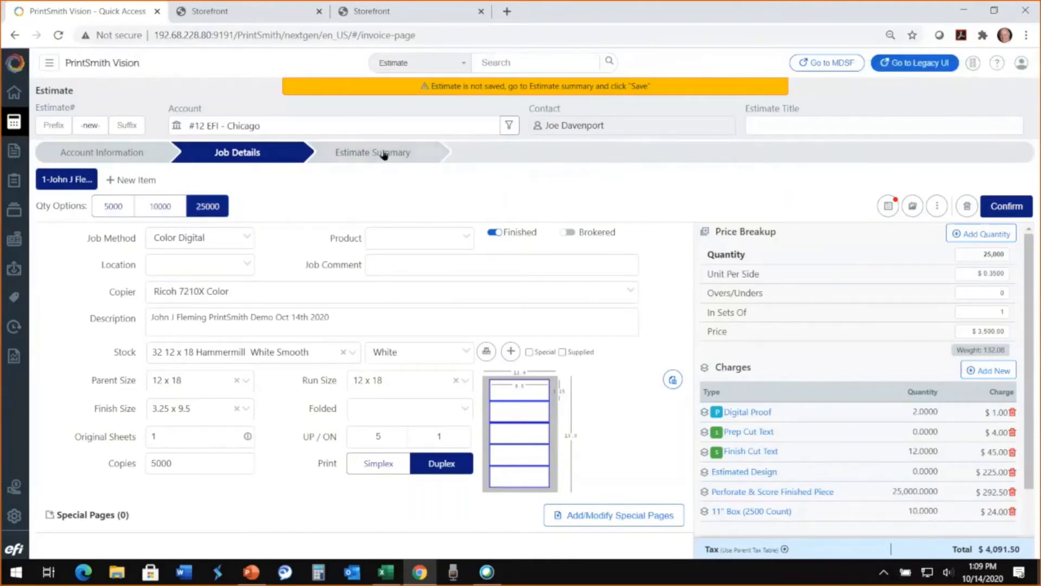
# - Open the estimate summary's costing view and expand the first item to examine its charge costs and margins
pyautogui.click(384, 155)
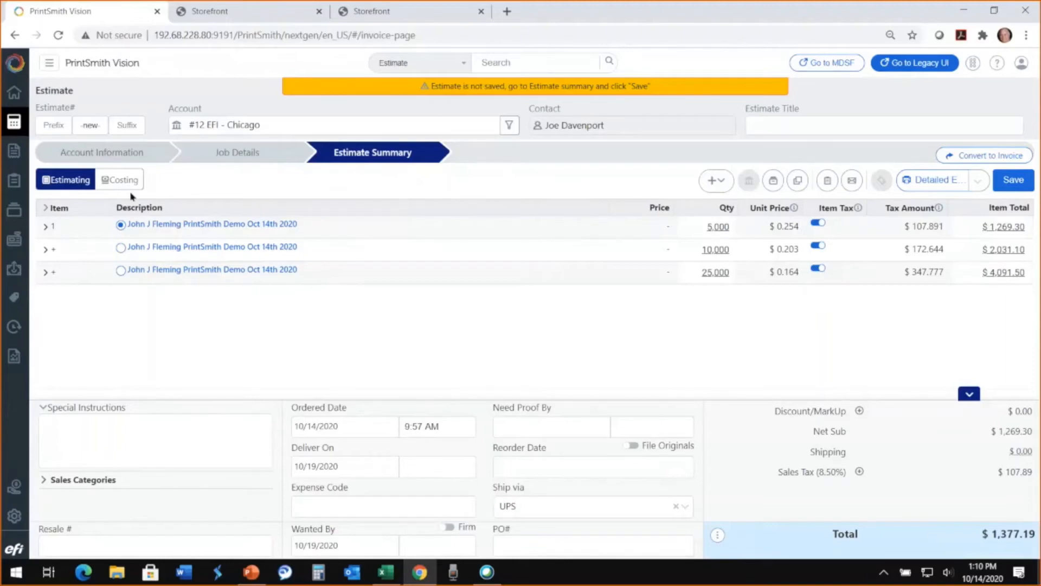
pyautogui.click(119, 182)
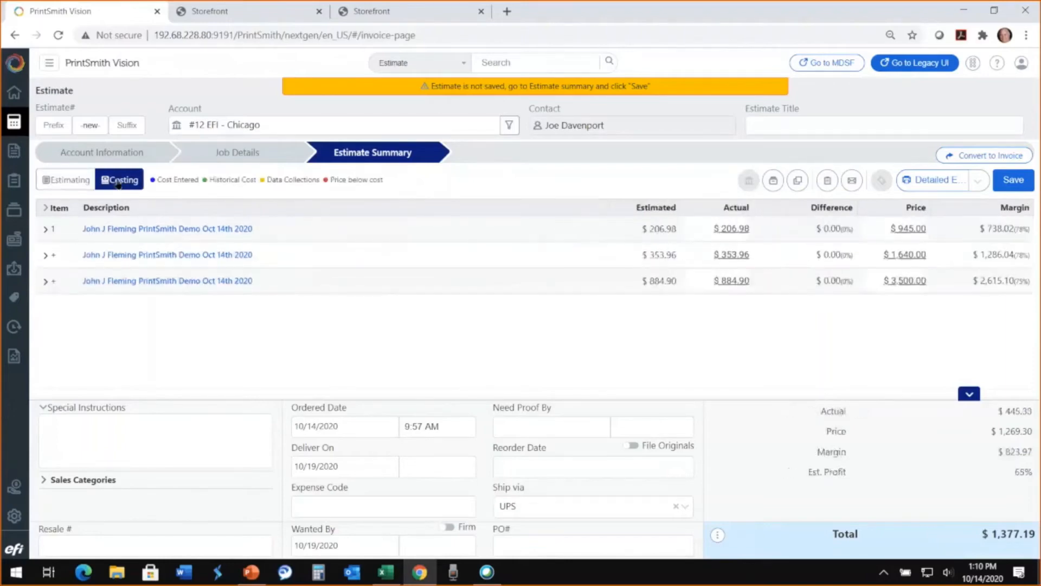
pyautogui.click(46, 230)
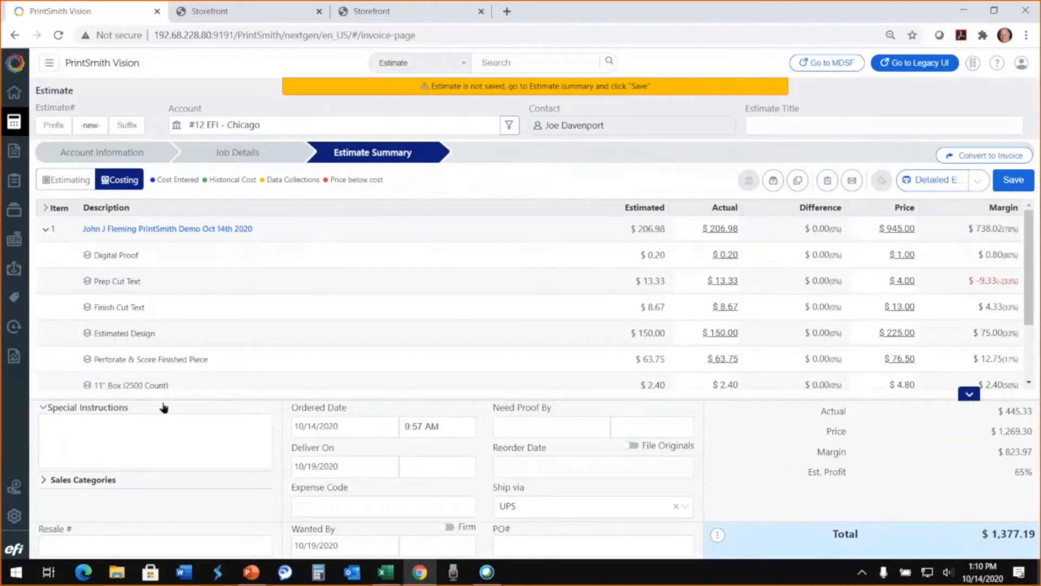
# - Set the estimate's reorder date to 01/04/2021 and its shipping method to Ground (5-7 Days)
pyautogui.click(81, 419)
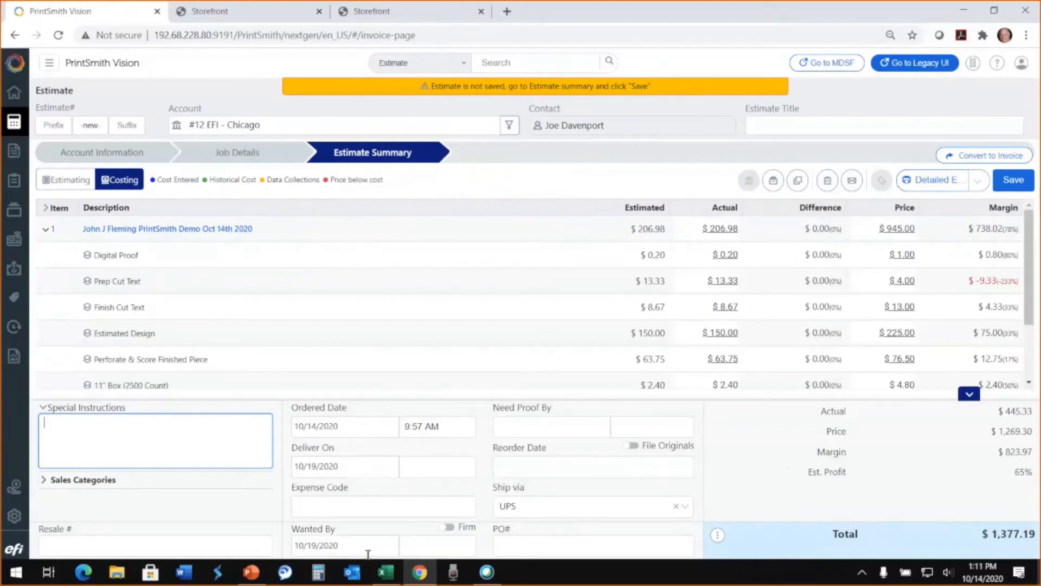
pyautogui.click(642, 467)
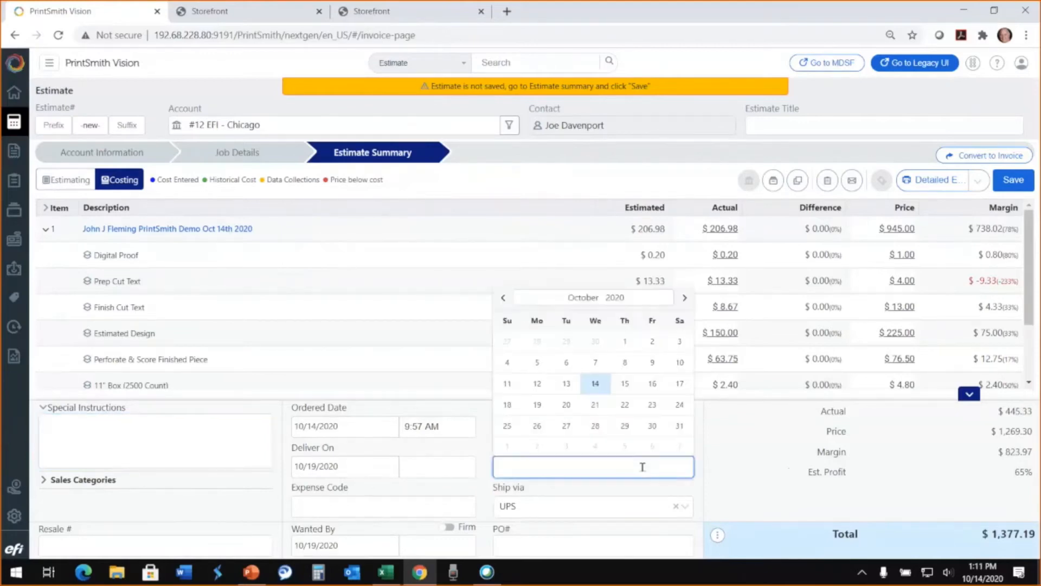
pyautogui.click(685, 298)
pyautogui.click(685, 298)
pyautogui.click(684, 298)
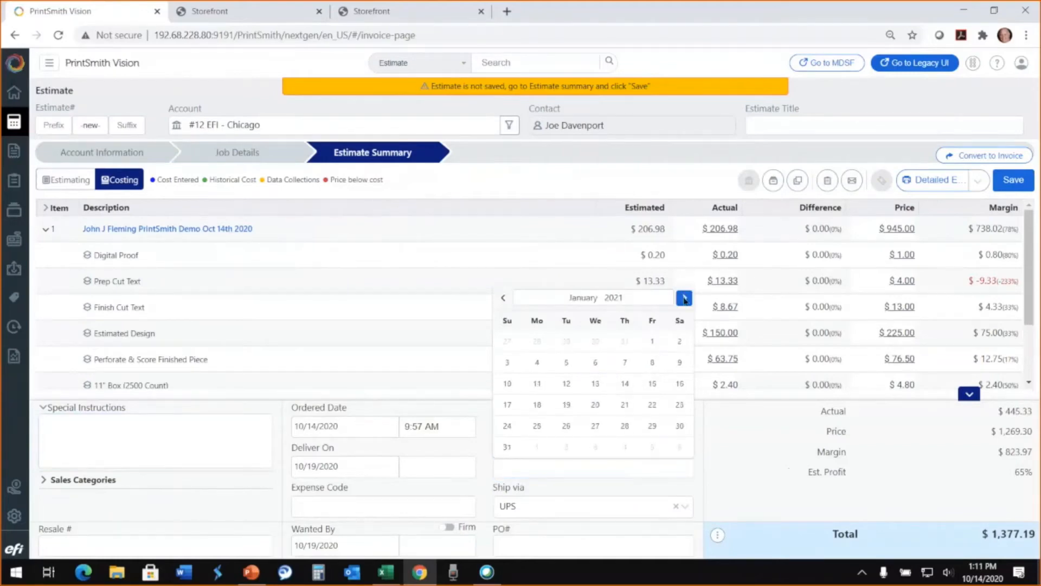
pyautogui.click(537, 365)
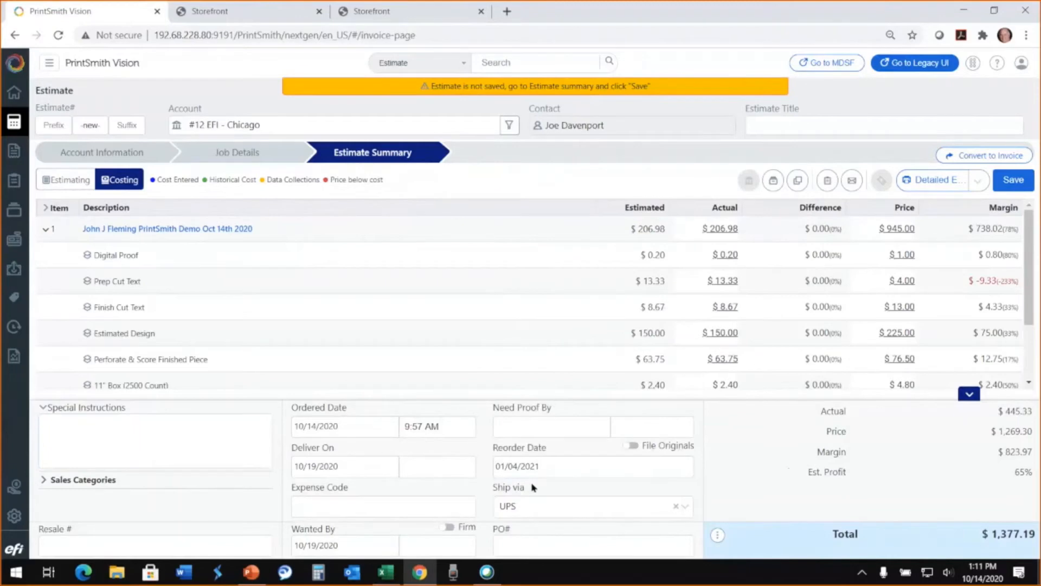
pyautogui.click(684, 509)
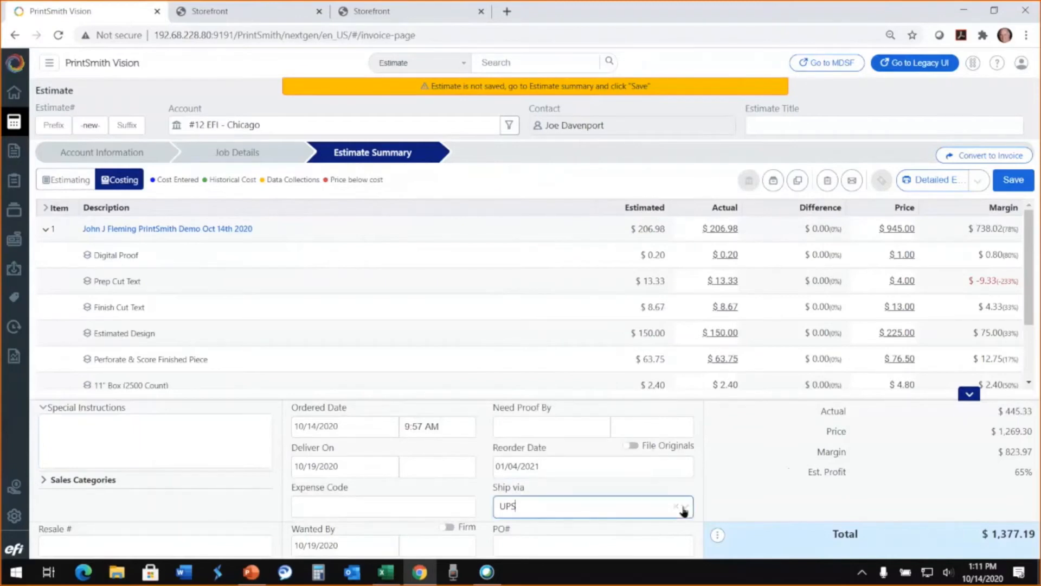
pyautogui.click(684, 510)
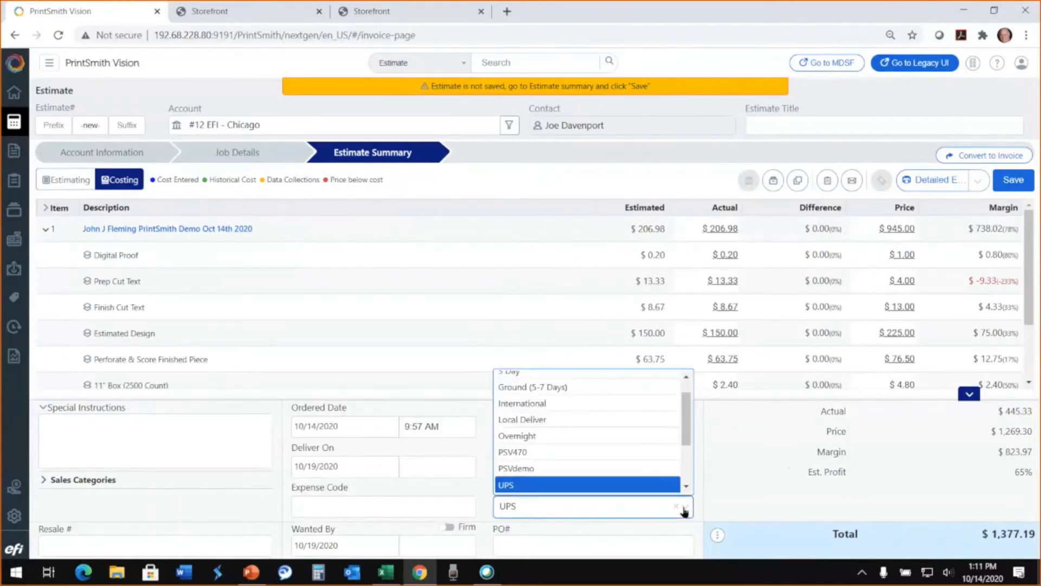
pyautogui.click(537, 388)
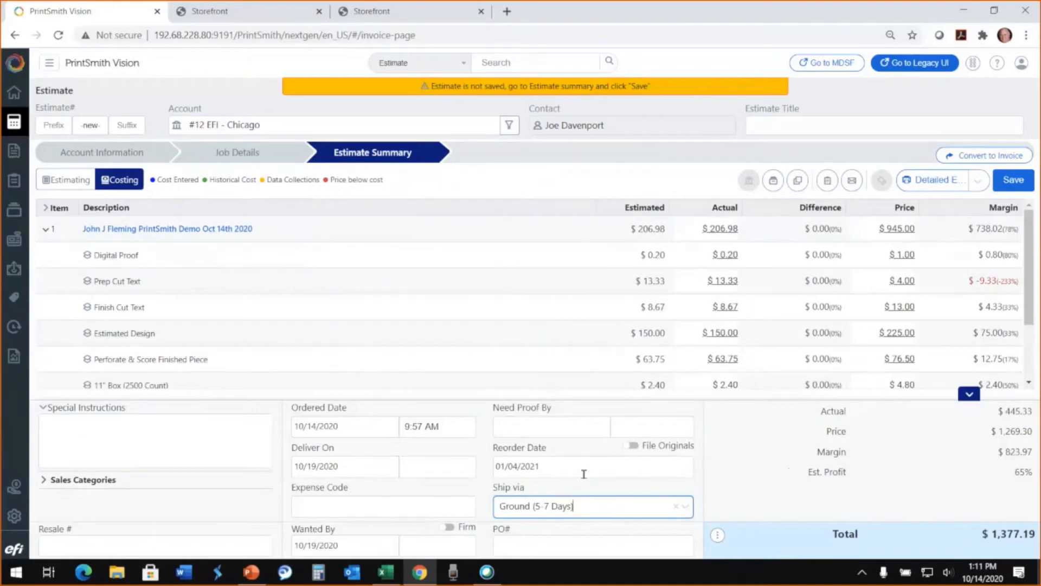
# - Enter the customer's PO number, save the estimate and acknowledge the credit limit warning
pyautogui.click(520, 543)
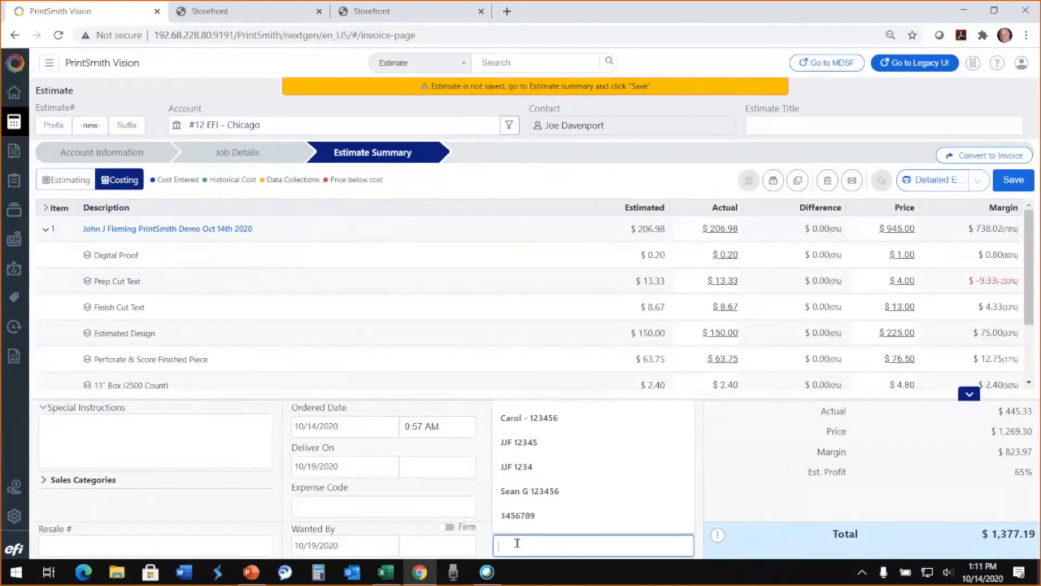
pyautogui.write('JJF')
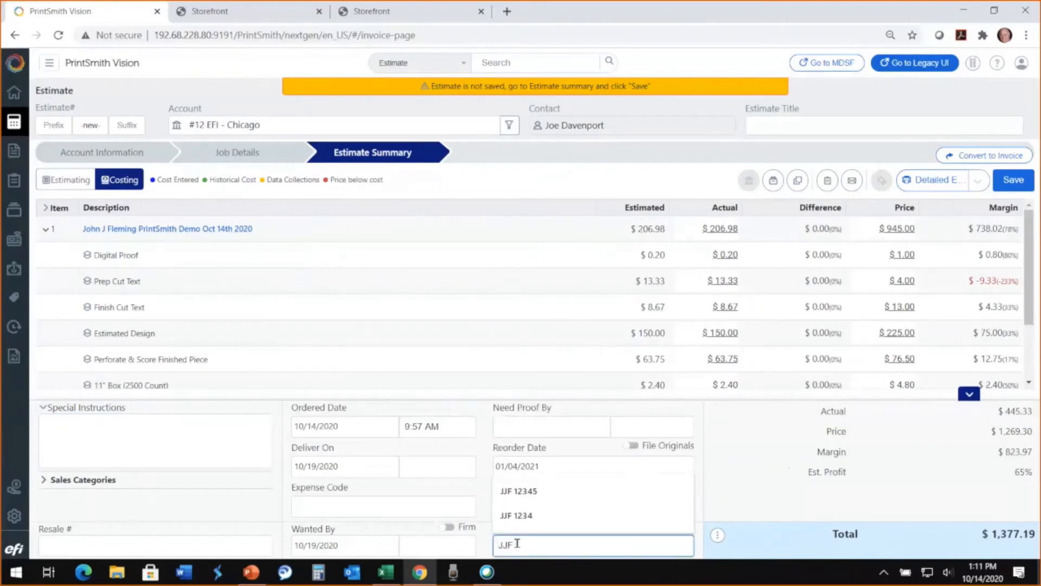
pyautogui.write(' 1876')
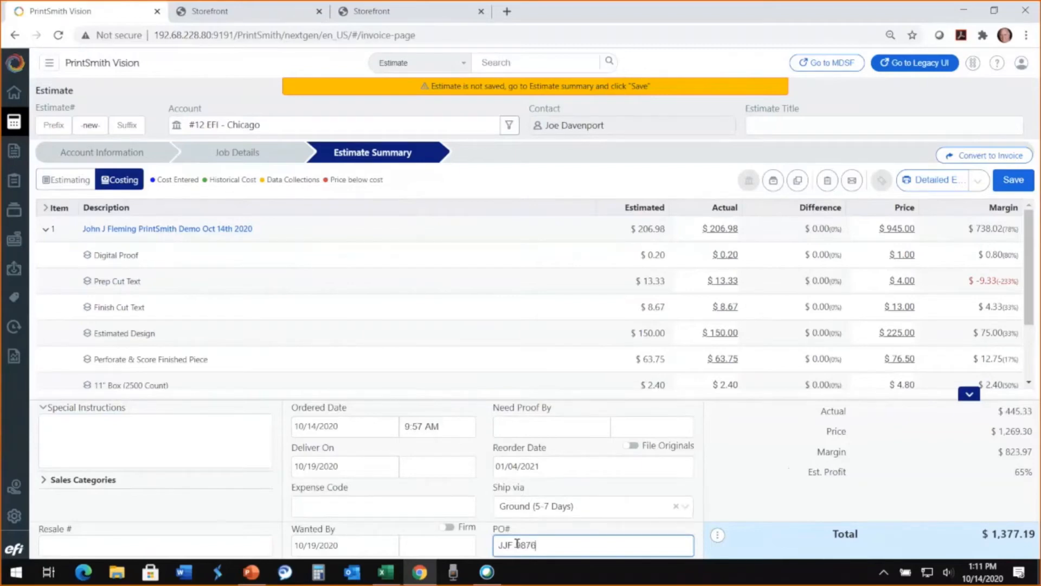
pyautogui.click(1012, 181)
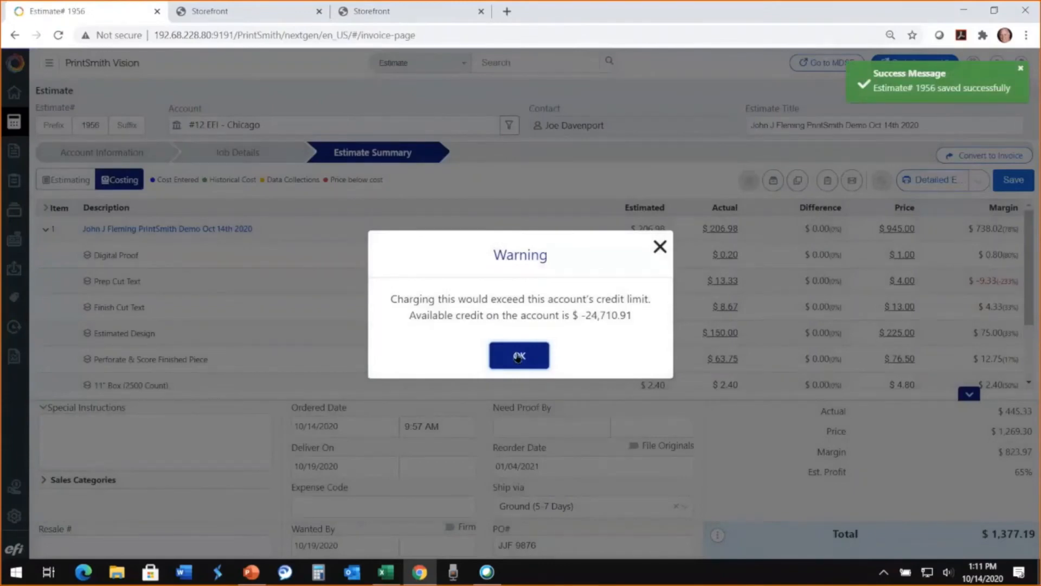
pyautogui.click(518, 357)
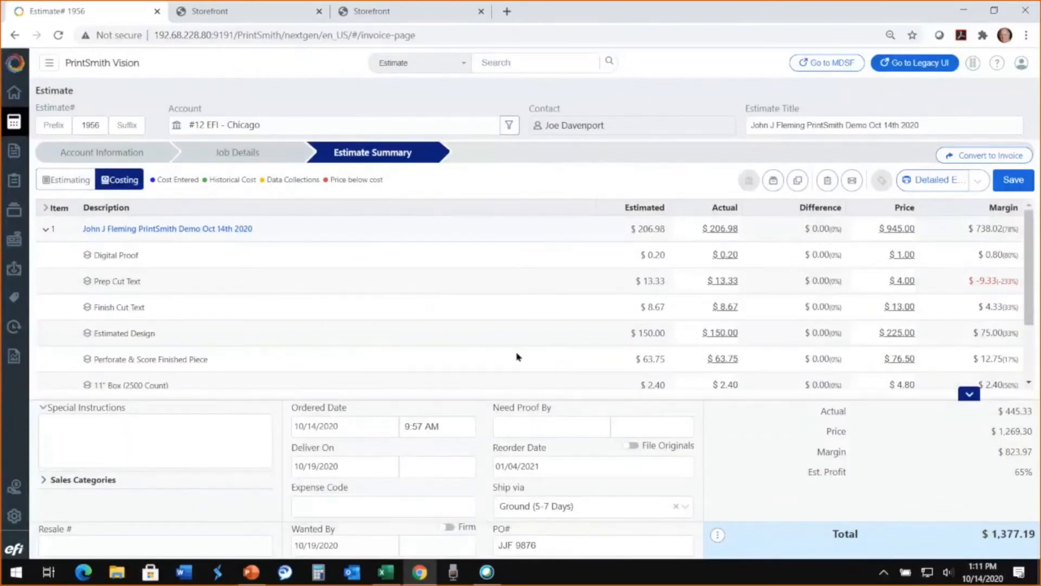
# - Generate the Detailed Estimate report from the estimating view, review it and return to the estimate
pyautogui.click(48, 180)
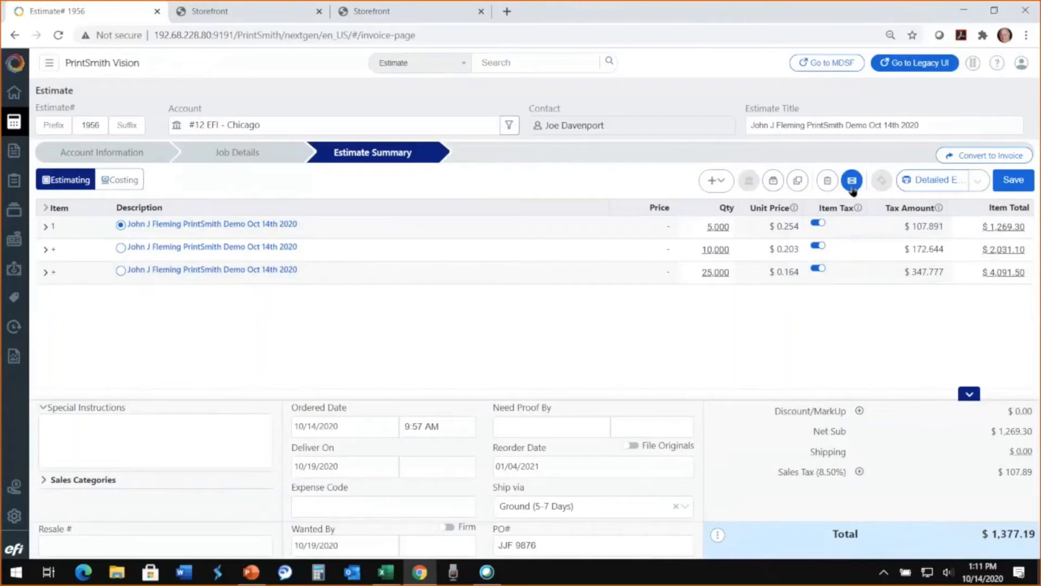
pyautogui.click(933, 181)
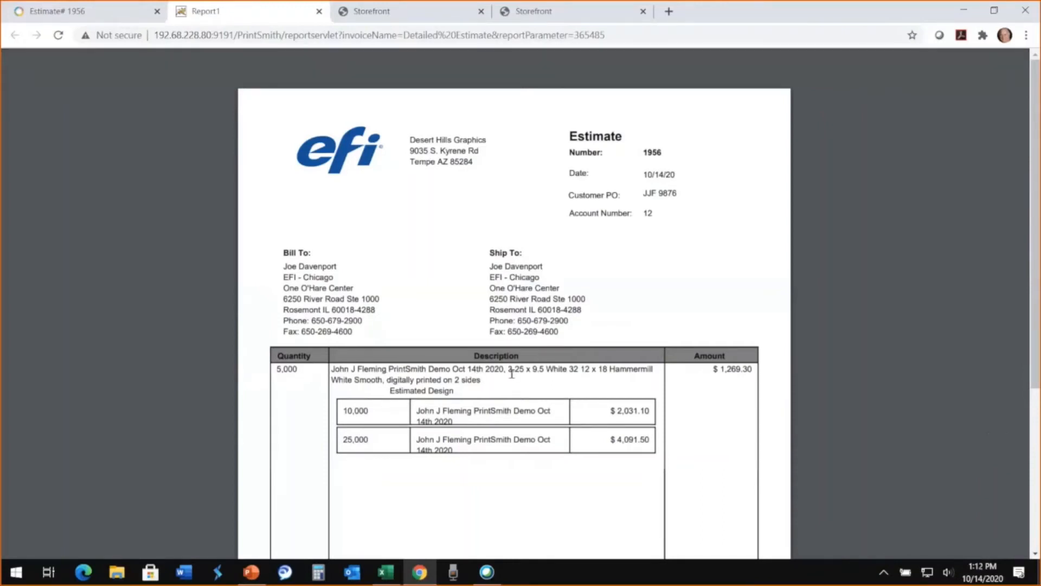
pyautogui.click(109, 19)
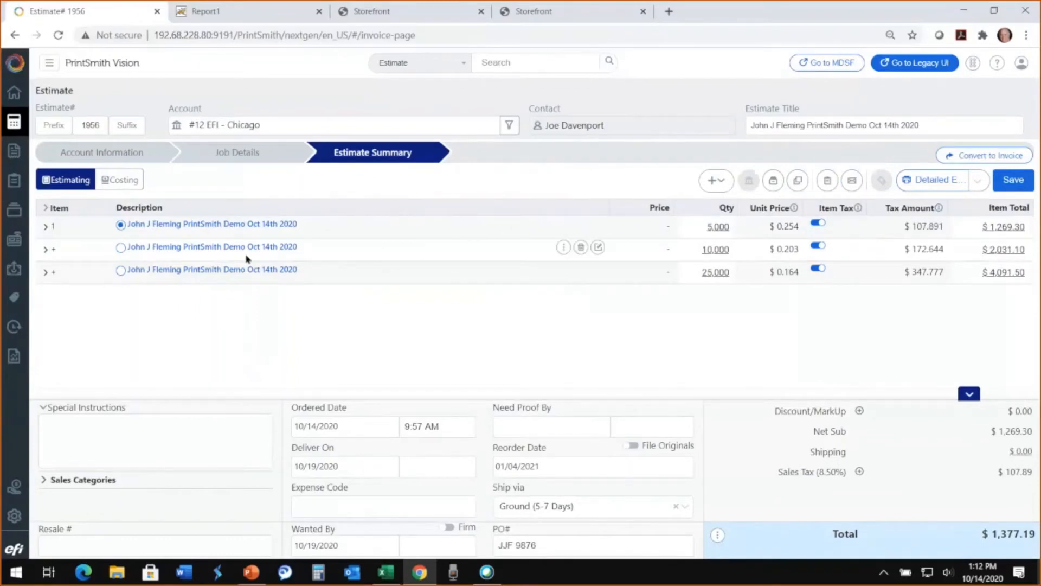
# - Convert the 10,000-quantity option to an invoice, saving the pending estimate changes and updating the invoice's price definitions
pyautogui.click(120, 248)
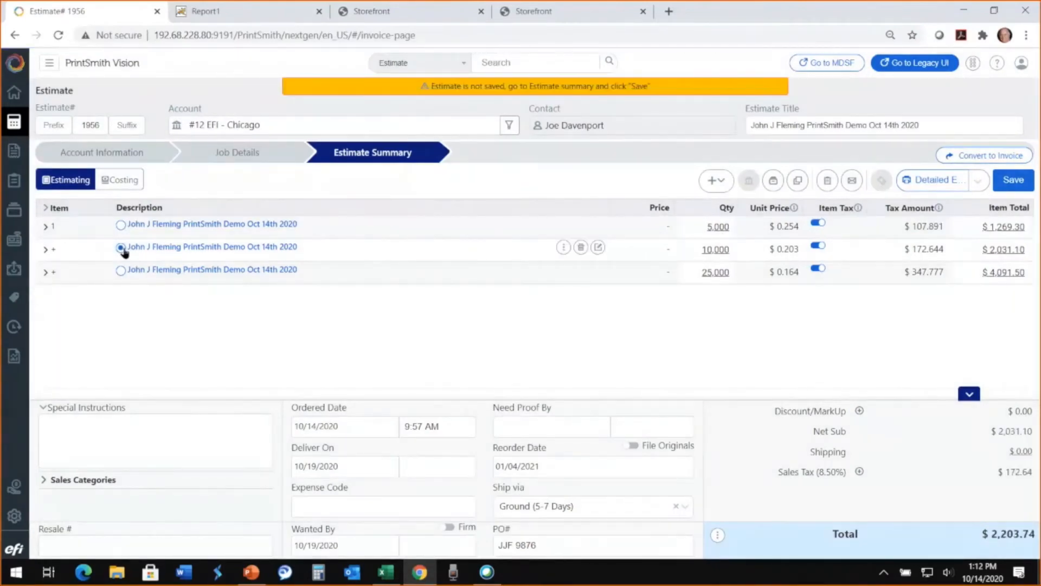
pyautogui.click(992, 160)
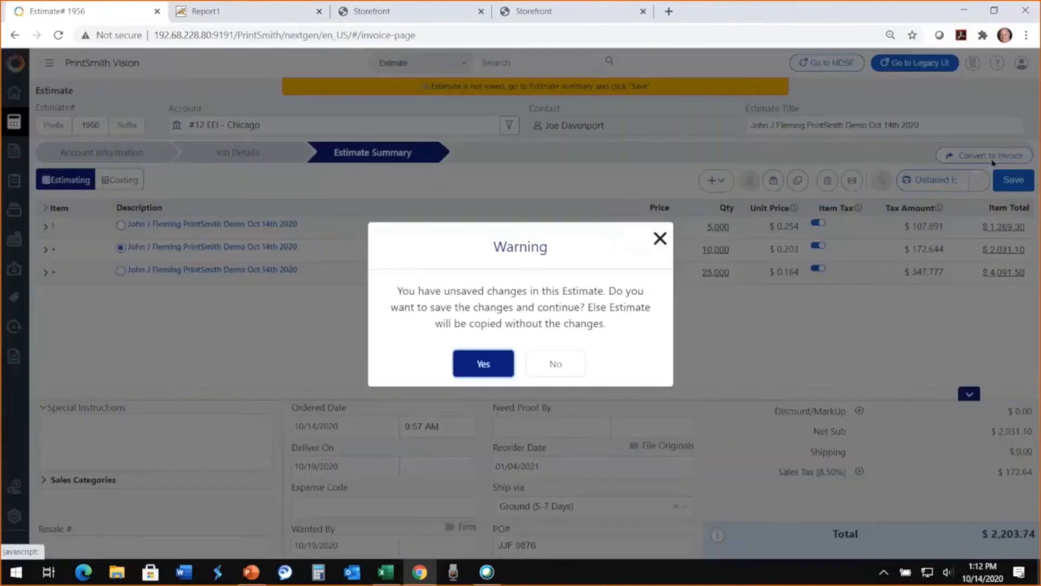
pyautogui.click(497, 367)
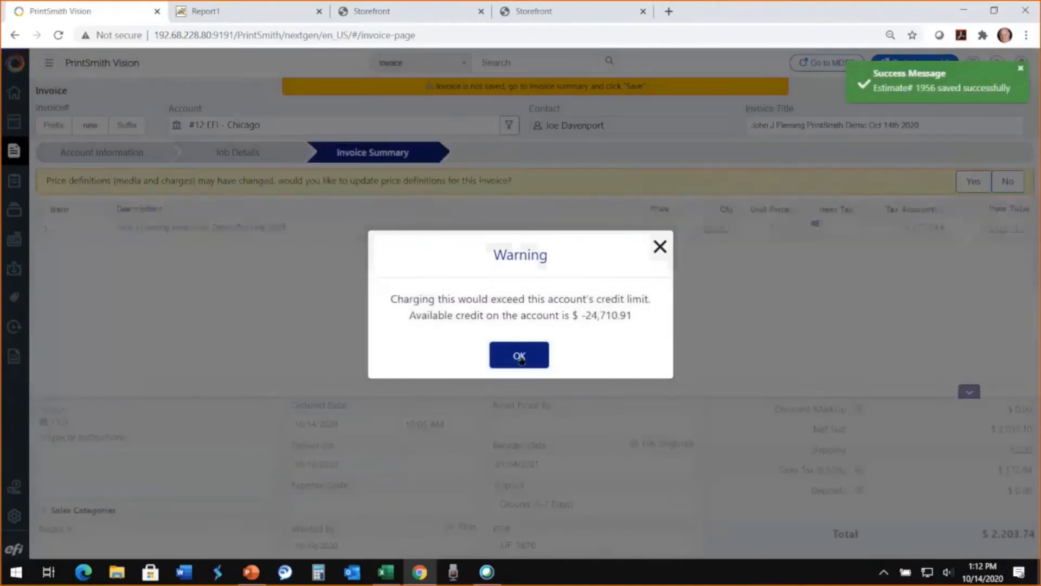
pyautogui.click(519, 357)
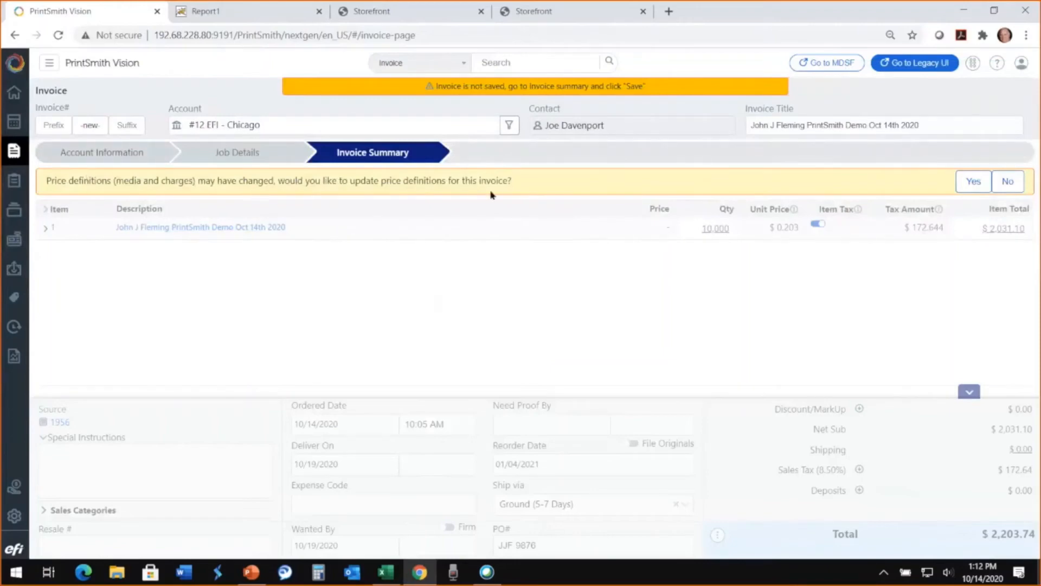
pyautogui.click(974, 182)
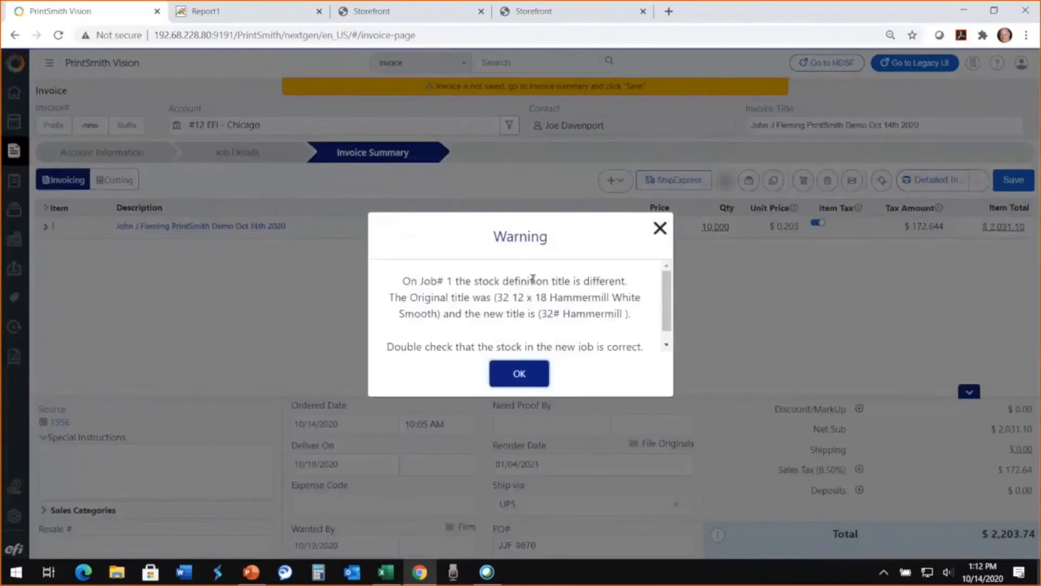
pyautogui.click(525, 375)
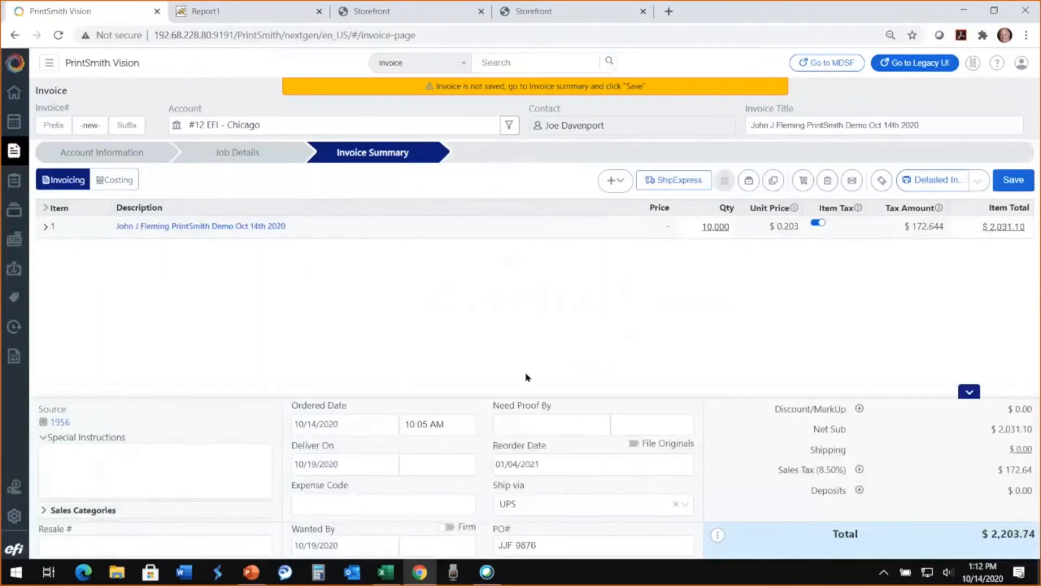
# - Check the invoice's account information, upload a digital asset file to the job and confirm the job changes
pyautogui.click(107, 157)
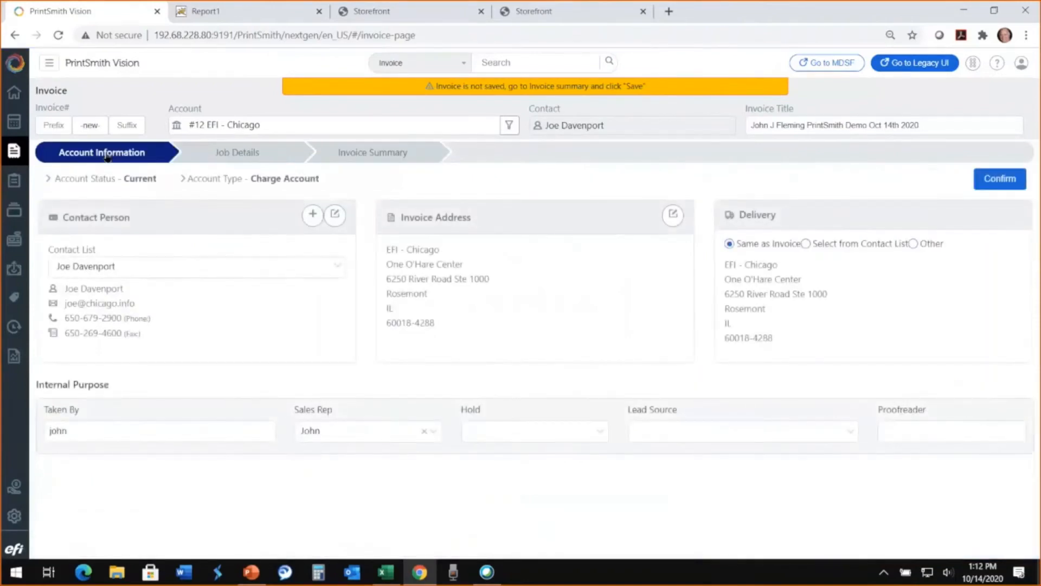
pyautogui.click(227, 155)
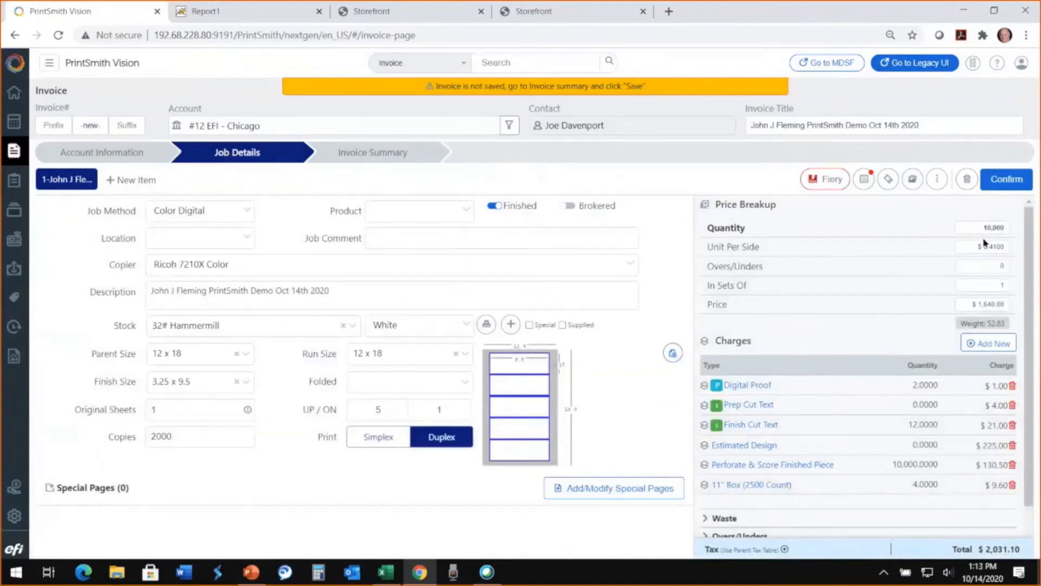
pyautogui.click(913, 180)
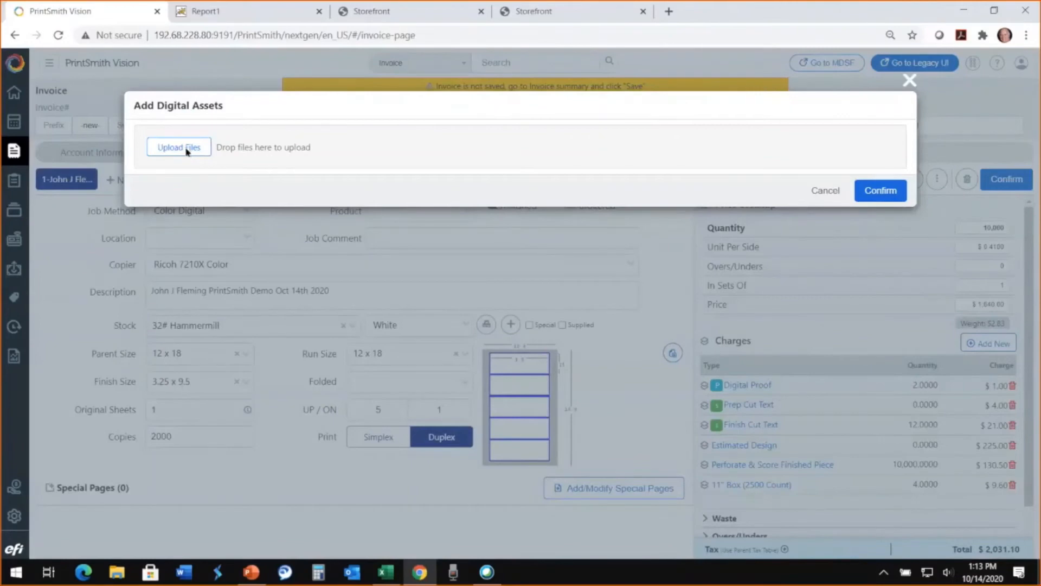
pyautogui.click(185, 150)
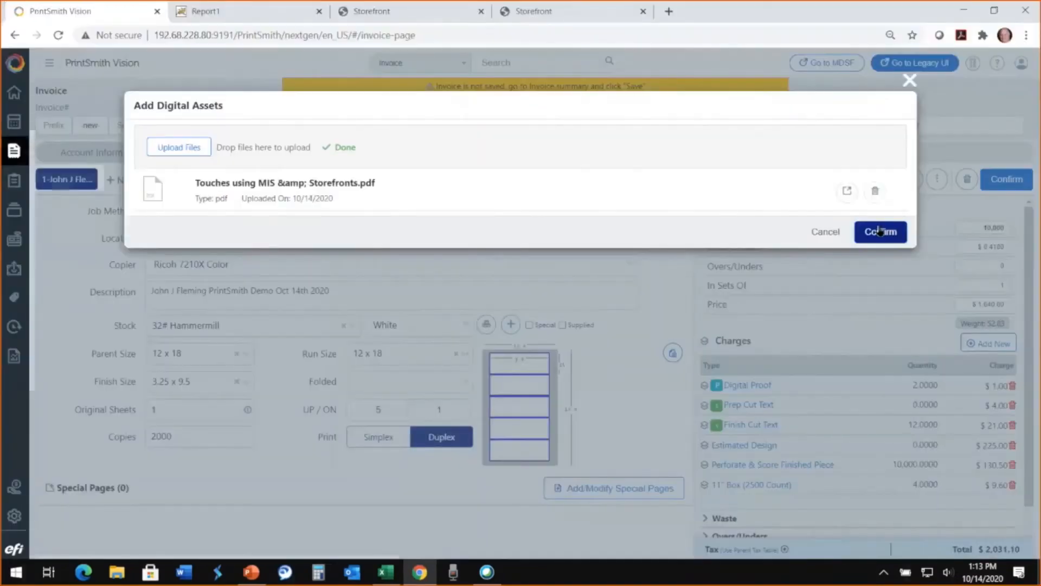
pyautogui.click(881, 232)
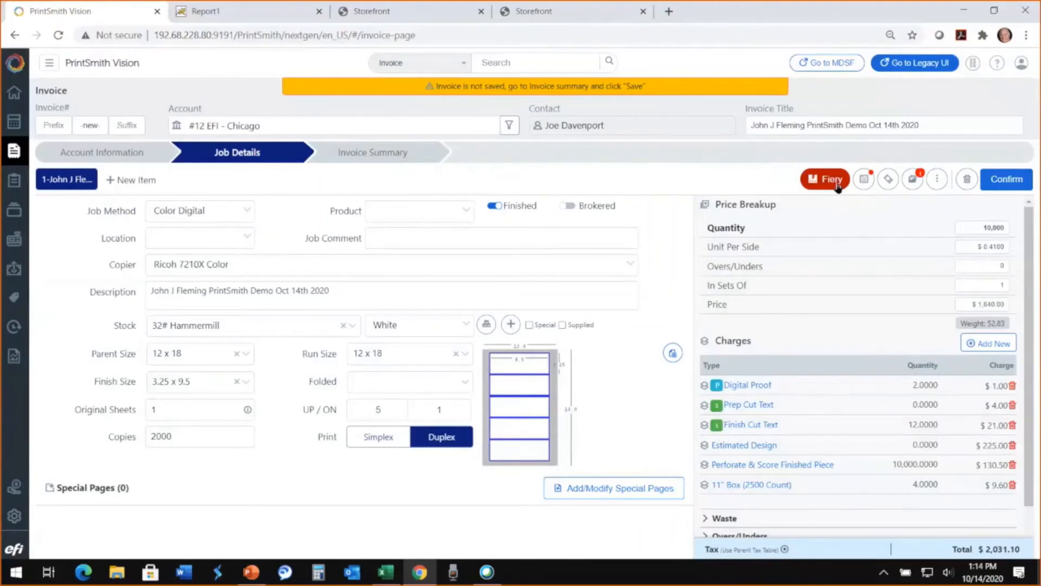
pyautogui.click(372, 155)
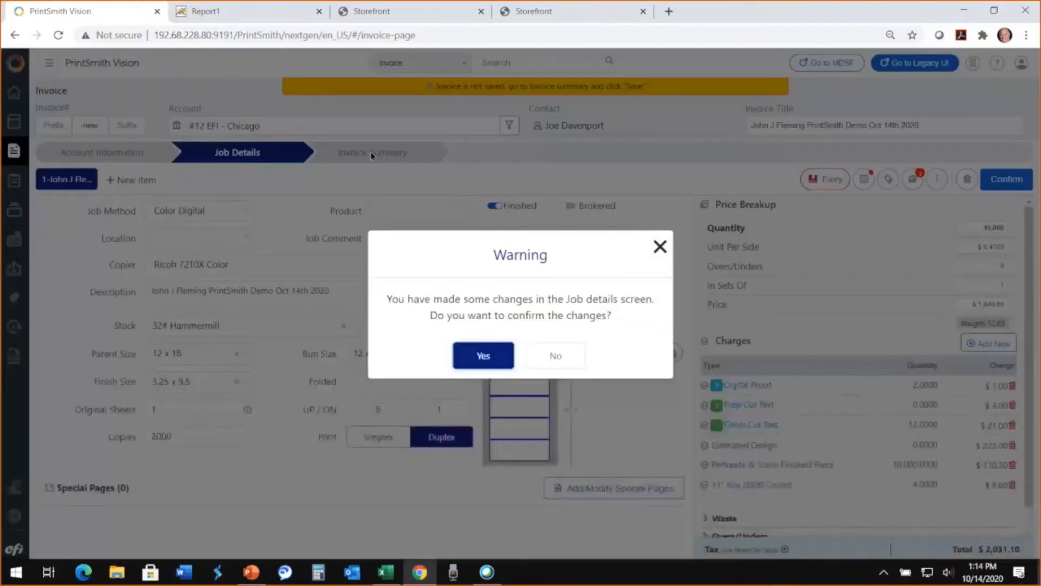
pyautogui.click(483, 357)
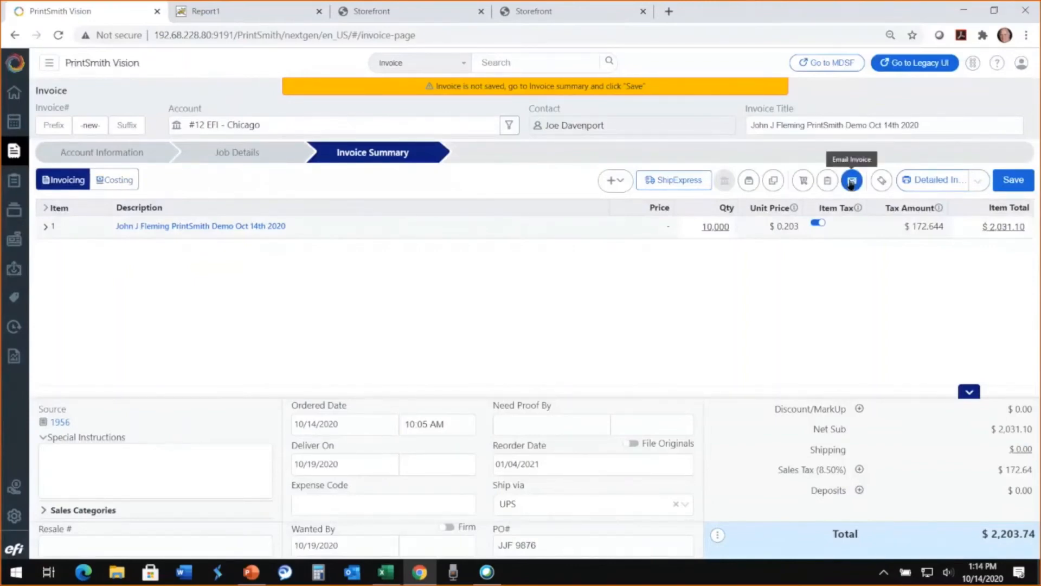
# - Apply a 10% discount to the invoice as a discount percentage and confirm it
pyautogui.click(859, 409)
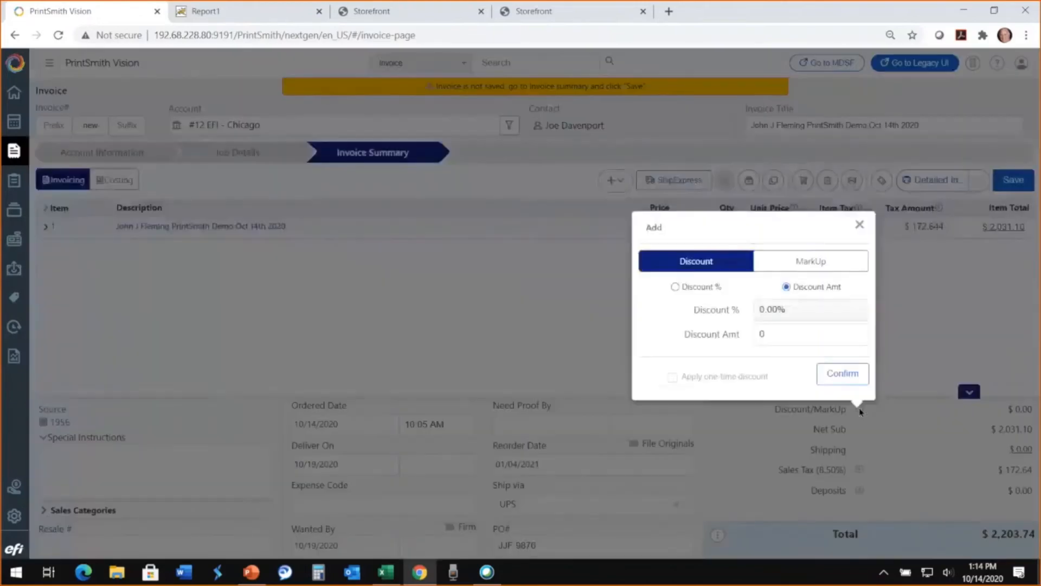
pyautogui.click(676, 288)
pyautogui.click(795, 304)
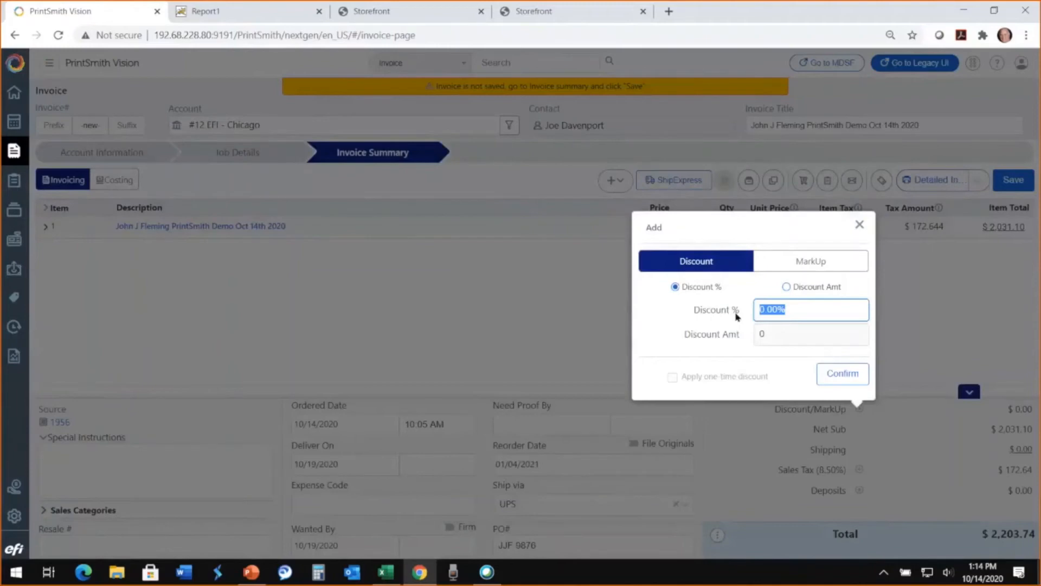
pyautogui.write('10')
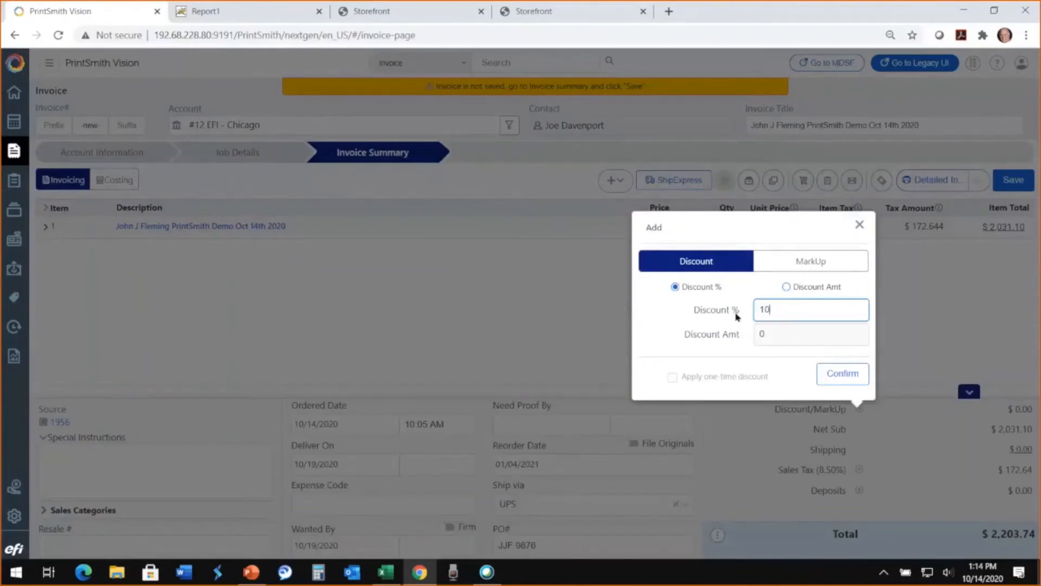
pyautogui.click(840, 380)
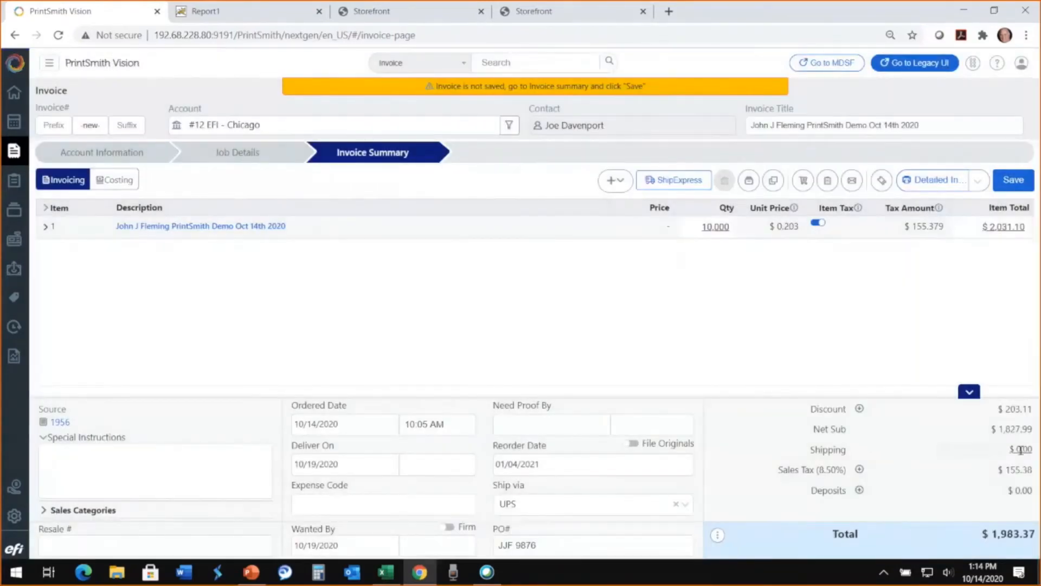
# - Set the invoice's shipping charge to $25.00
pyautogui.click(992, 448)
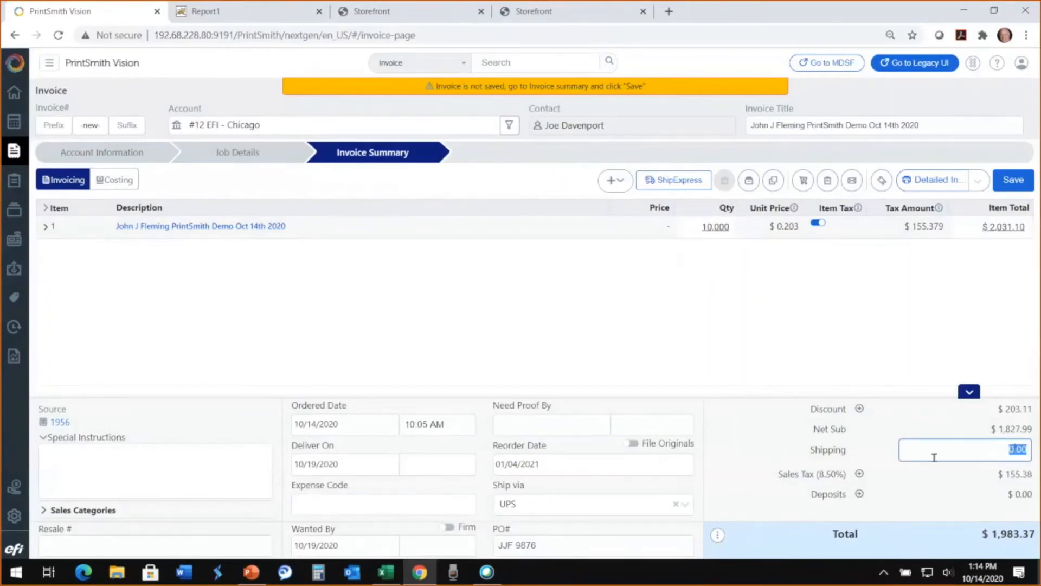
pyautogui.write('25')
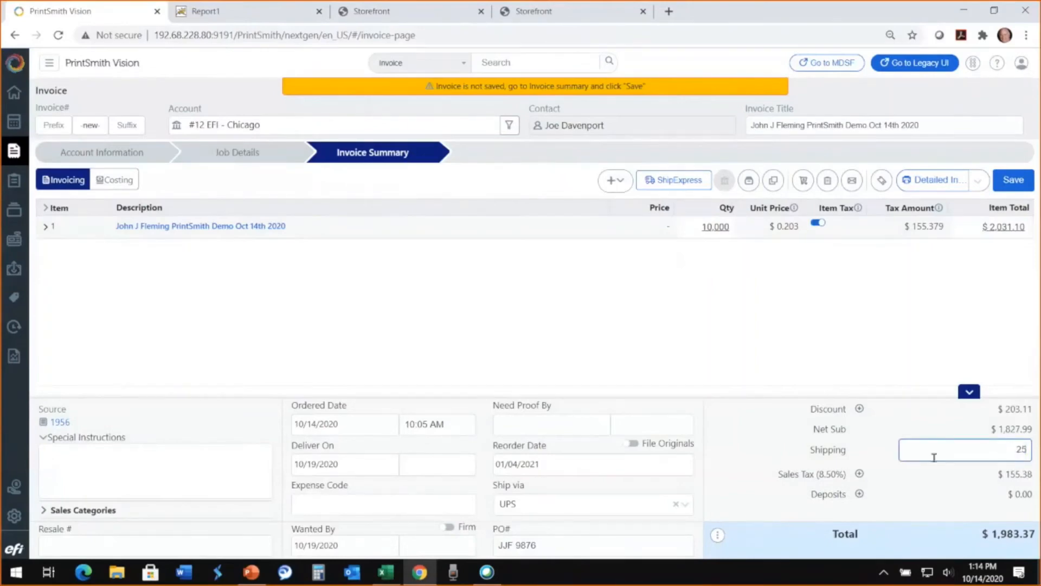
pyautogui.click(861, 496)
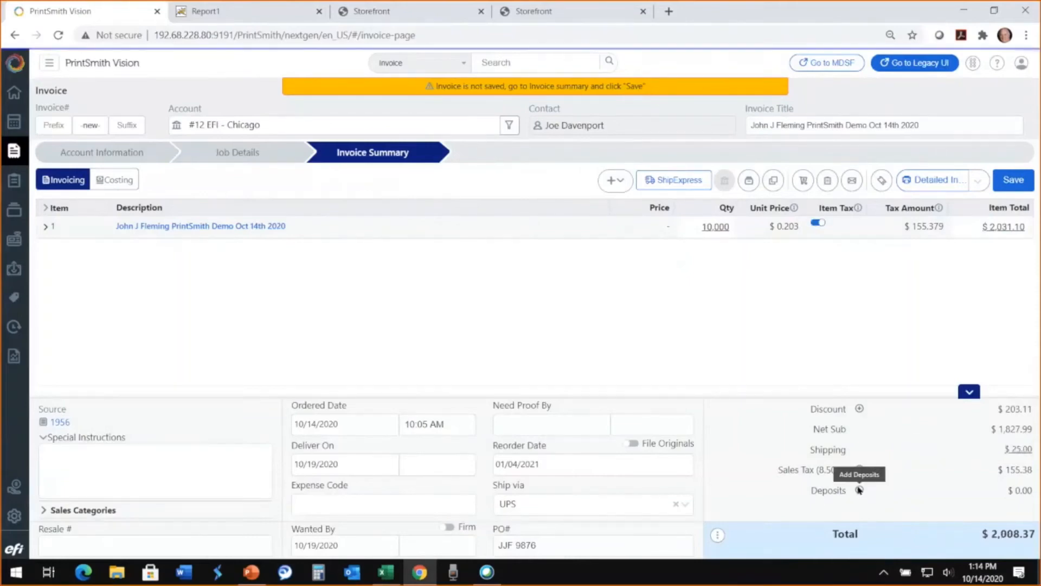
# - Add a check deposit of $1,000.00 to the invoice, entering the check's reference number
pyautogui.click(859, 490)
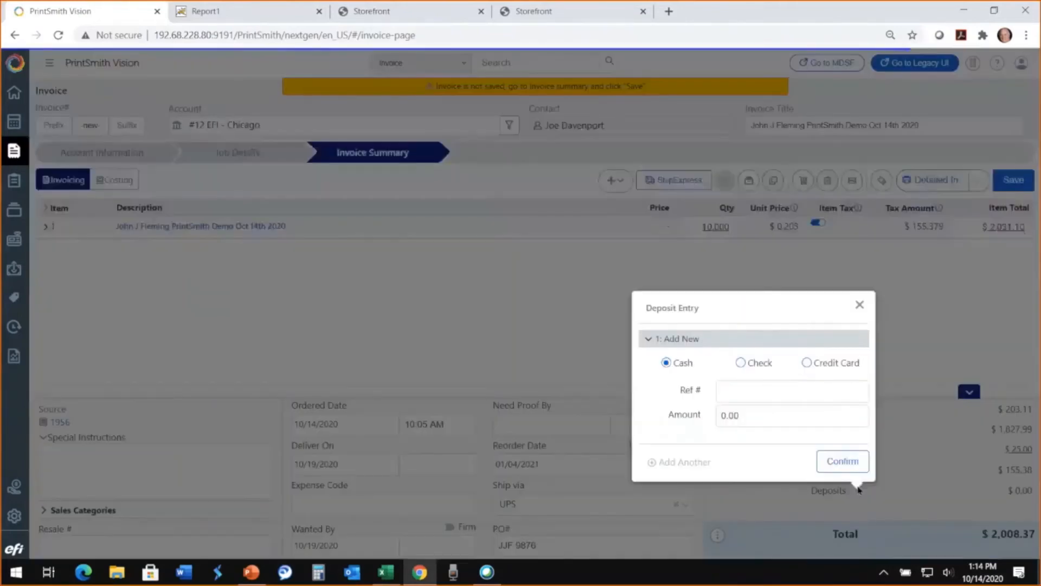
pyautogui.click(740, 363)
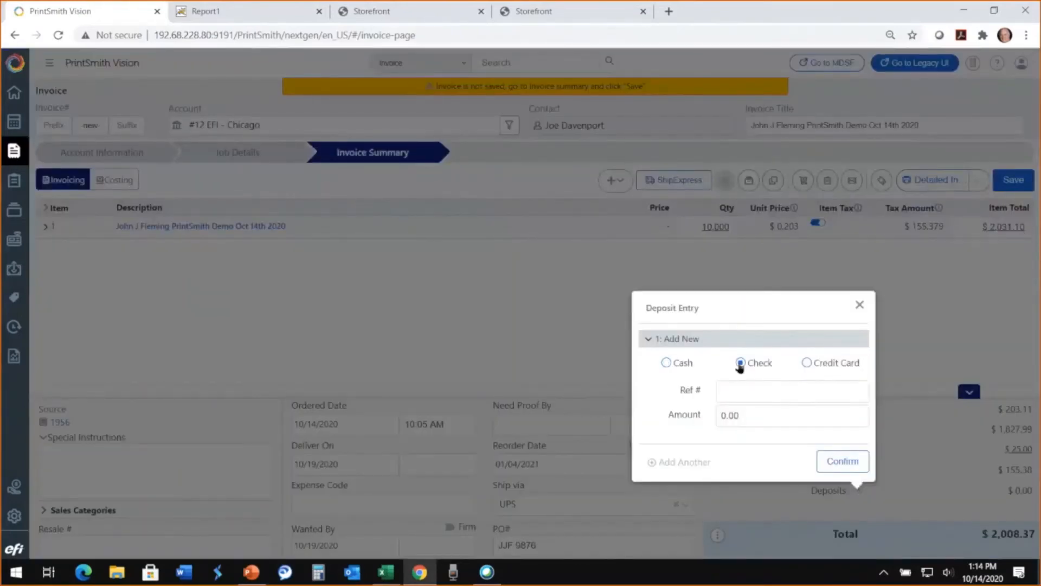
pyautogui.click(741, 393)
pyautogui.write('876543')
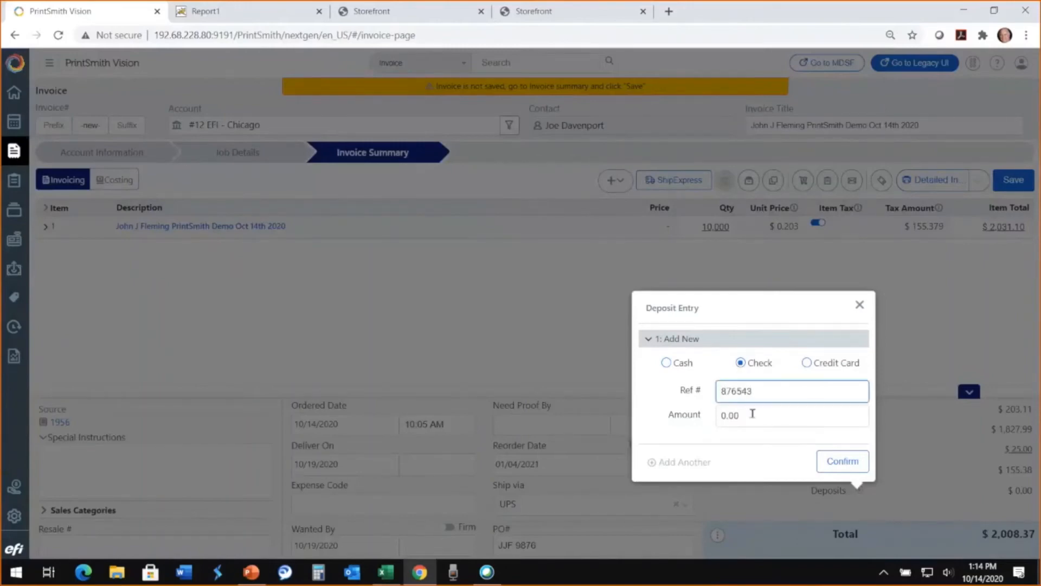
pyautogui.click(751, 413)
pyautogui.write('1000')
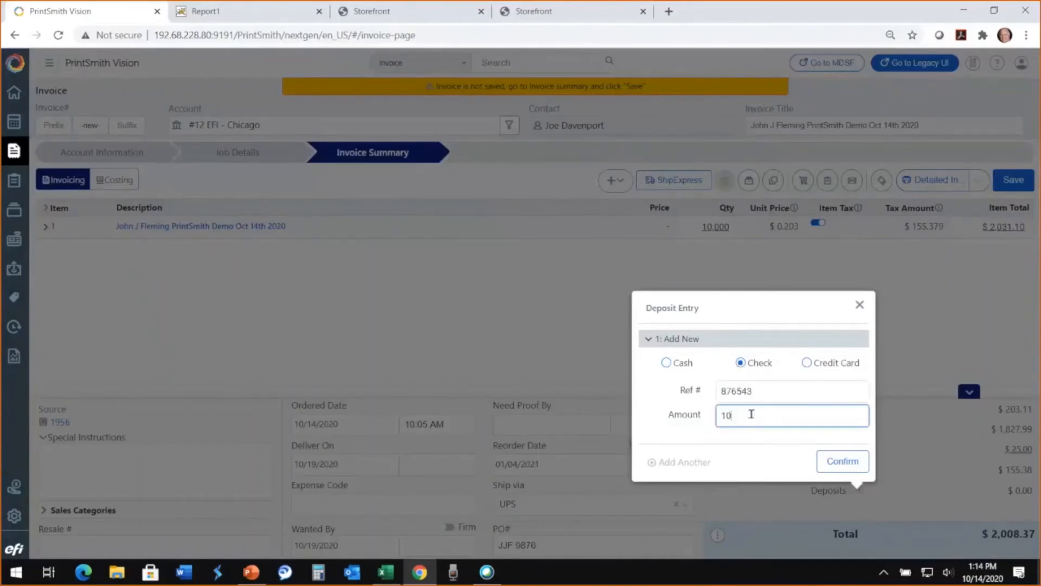
pyautogui.click(842, 462)
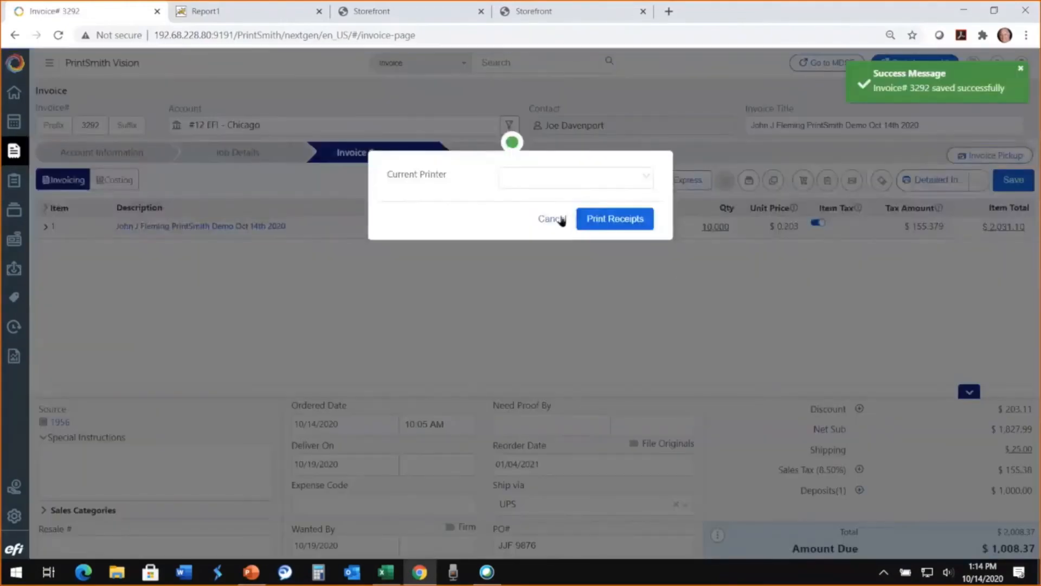
# - Save the invoice, generate its Detailed Invoice report, review the totals and deposit line, and return to the invoice
pyautogui.click(552, 219)
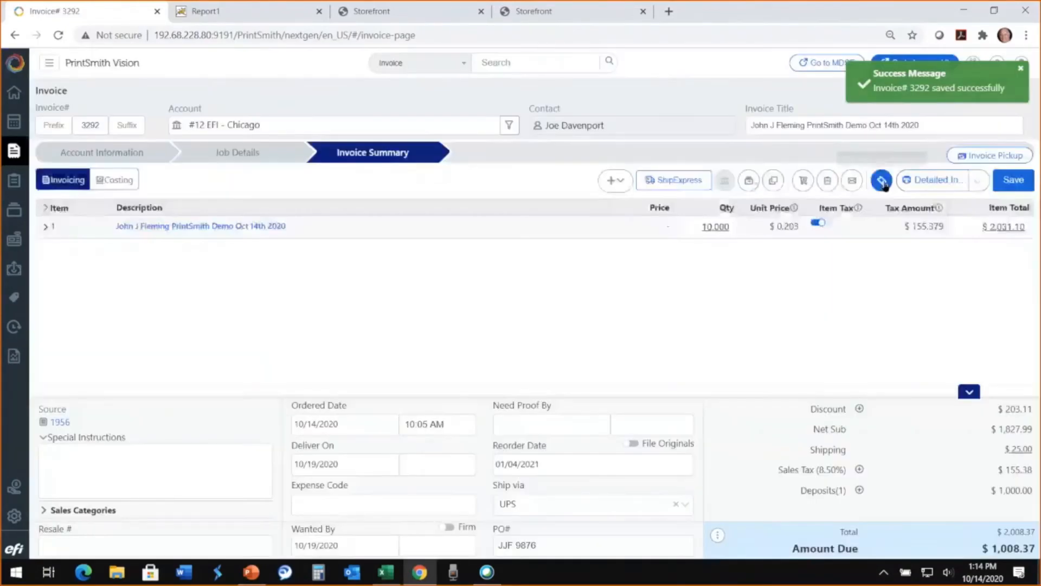
pyautogui.click(916, 183)
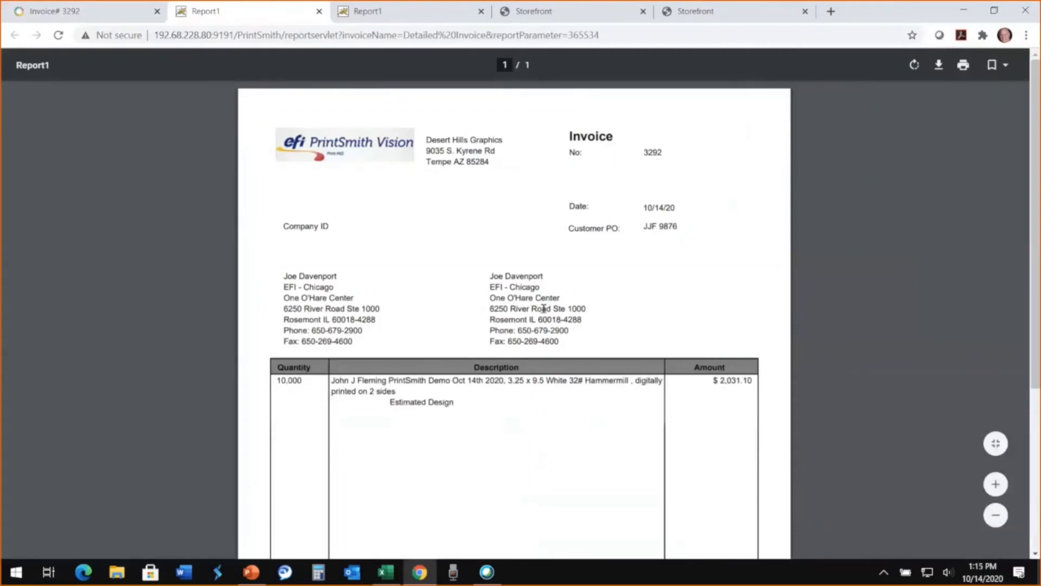
pyautogui.scroll(-1, 508, 385)
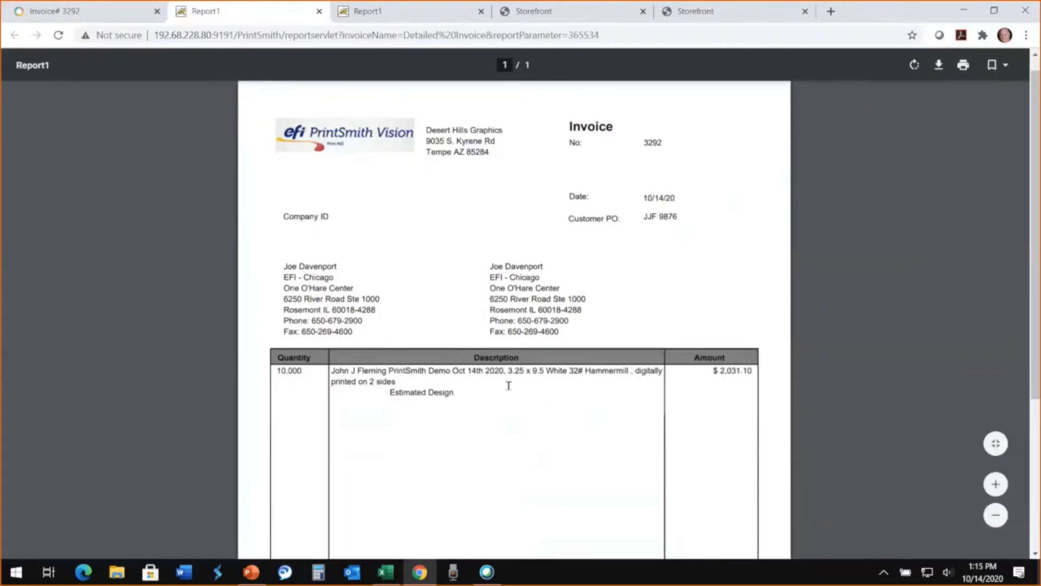
pyautogui.scroll(-4, 508, 385)
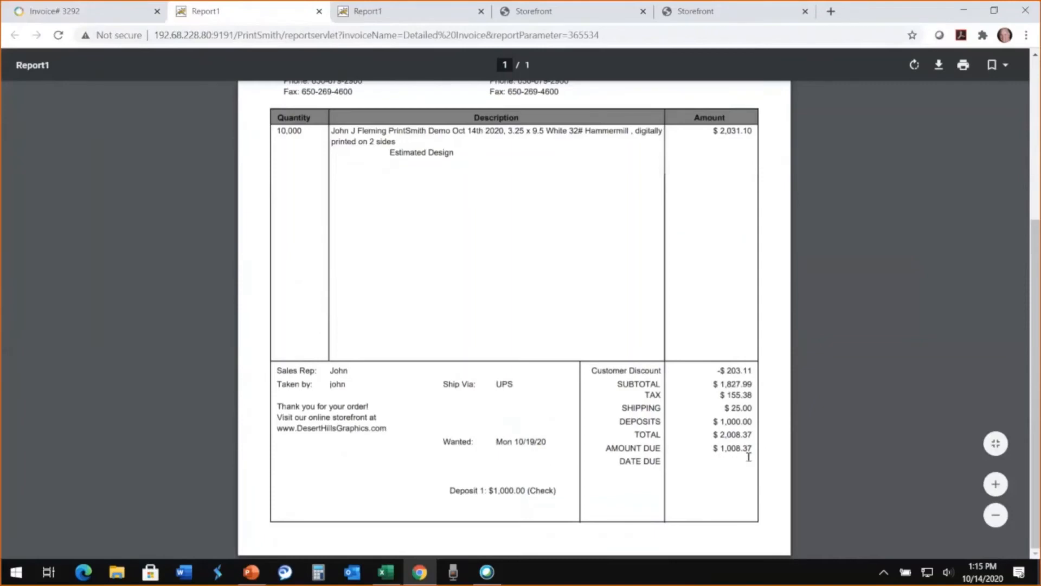
pyautogui.moveTo(561, 488); pyautogui.dragTo(431, 493)
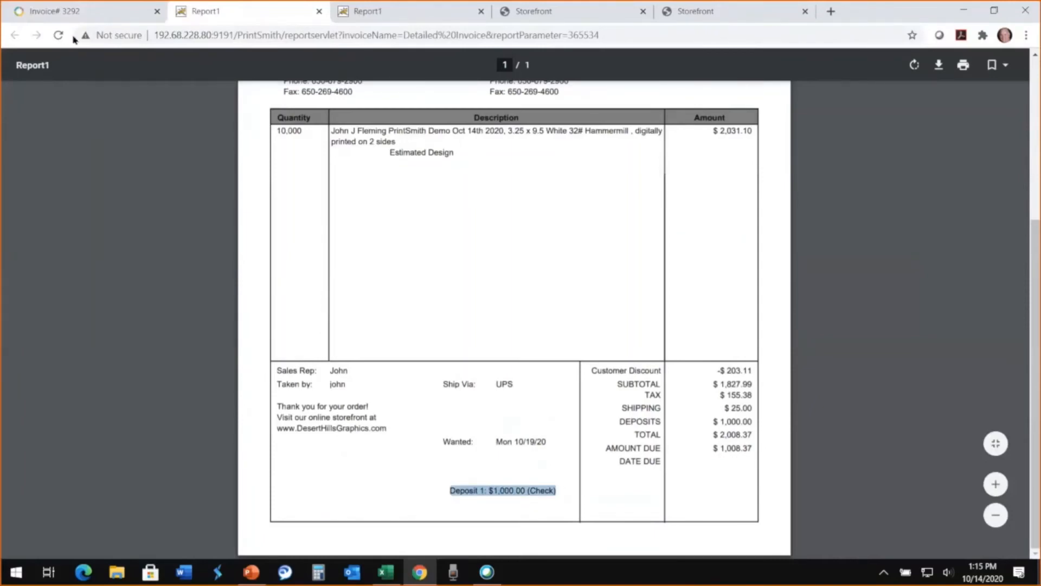
pyautogui.click(82, 12)
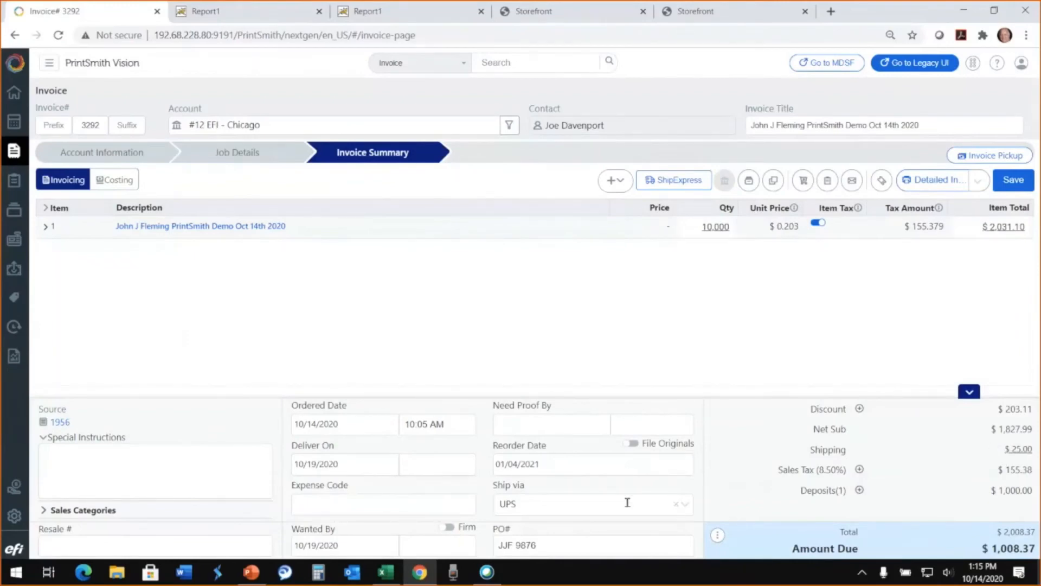
# - Pick up the invoice through the cash register and charge its balance to the account, overriding the credit limit
pyautogui.click(992, 157)
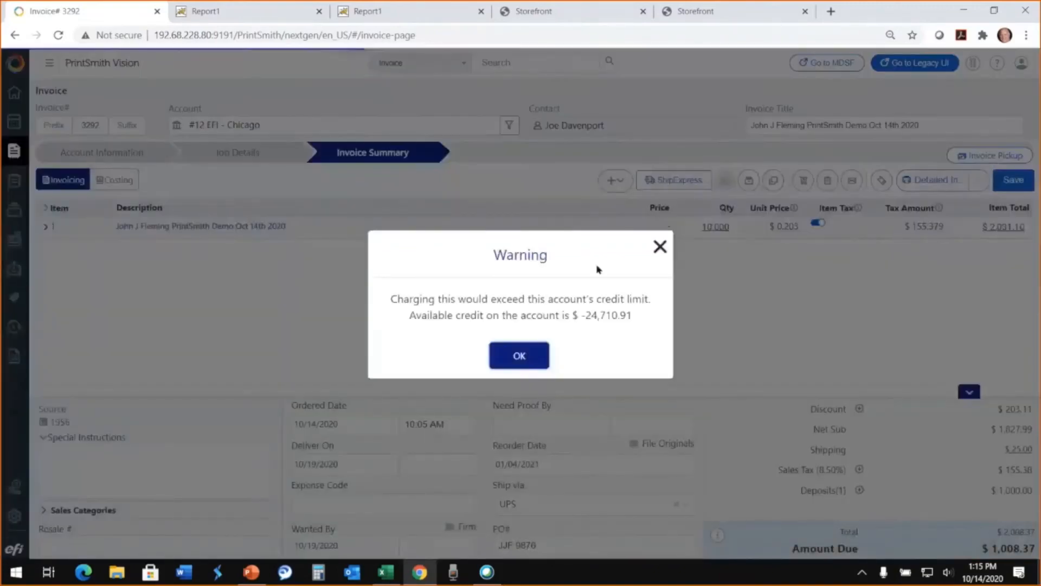
pyautogui.click(519, 355)
pyautogui.click(503, 361)
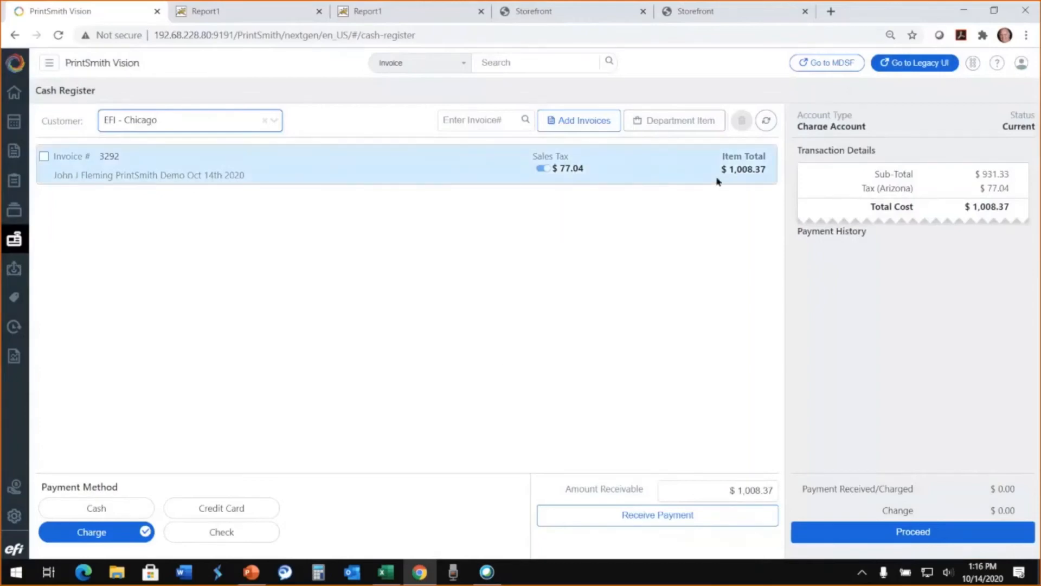
pyautogui.click(884, 537)
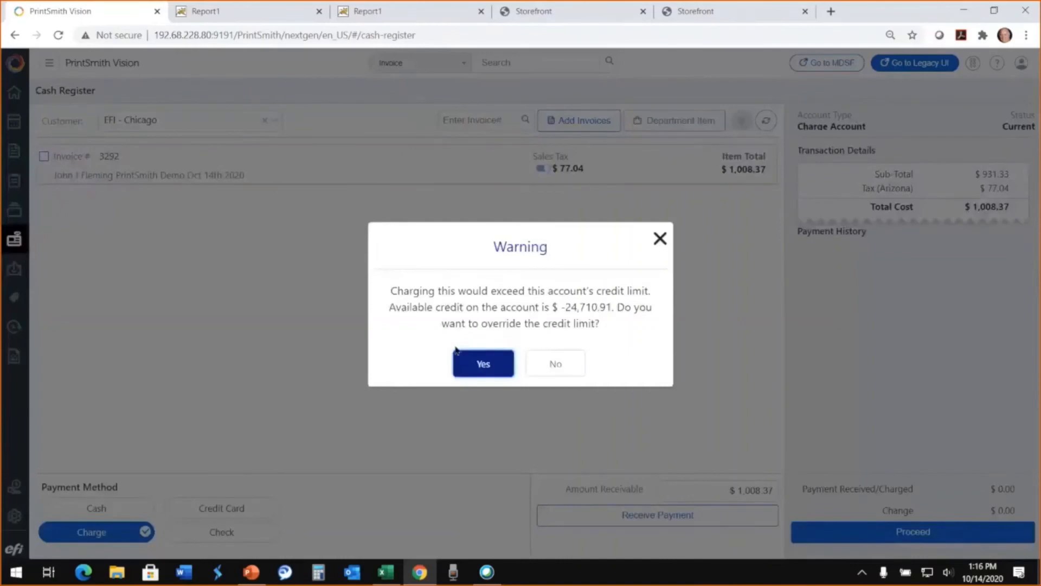
pyautogui.click(487, 365)
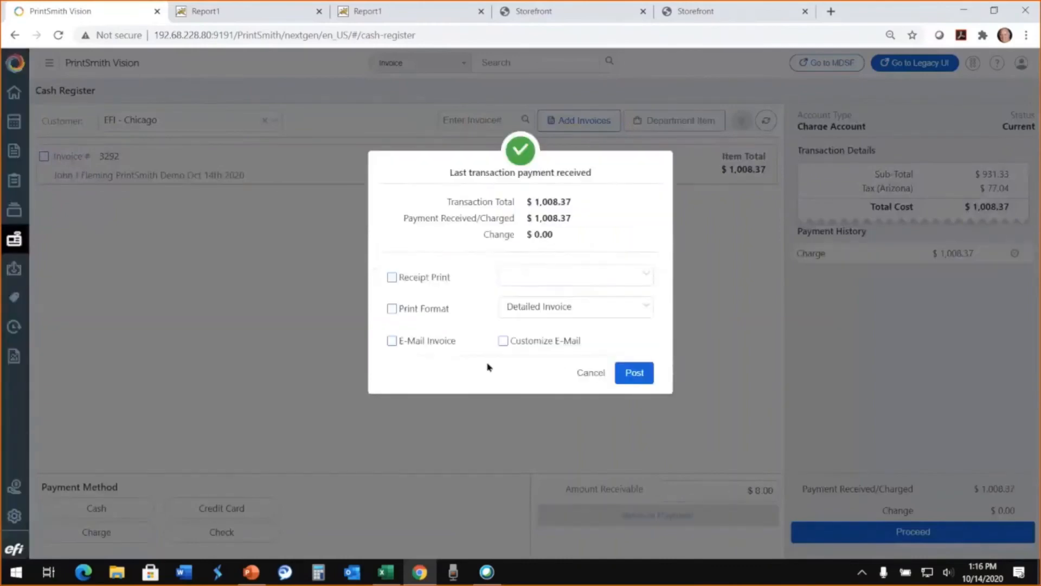
# - Toggle the receipt print, print format and e-mail invoice options on and off, and post the charge transaction
pyautogui.click(395, 279)
pyautogui.click(395, 279)
pyautogui.click(395, 311)
pyautogui.click(395, 312)
pyautogui.click(391, 347)
pyautogui.click(392, 346)
pyautogui.click(629, 374)
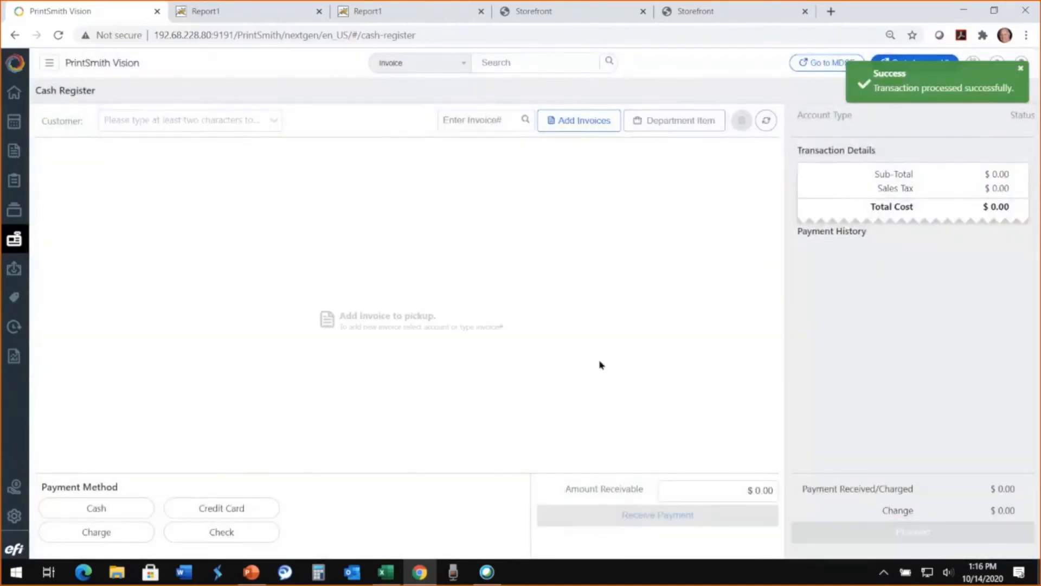
# - Look at the Account History page from Quick Access and return to Quick Access
pyautogui.click(15, 95)
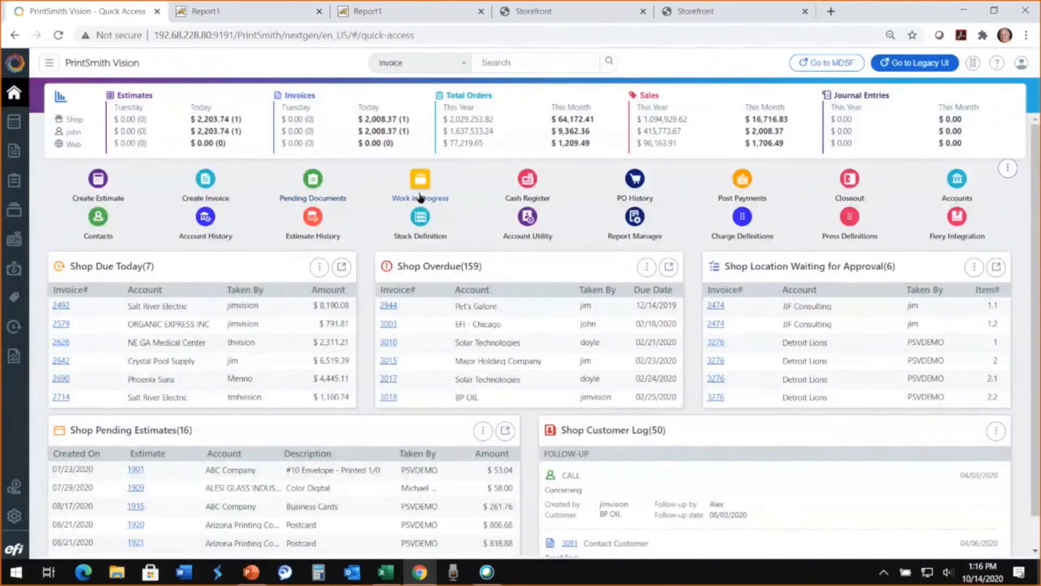
pyautogui.click(215, 237)
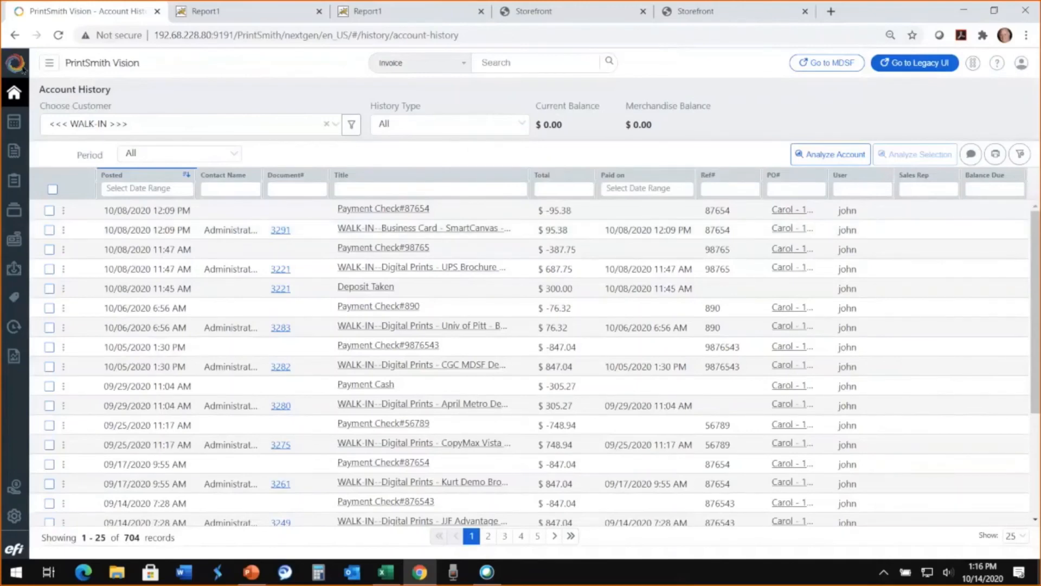
pyautogui.click(15, 93)
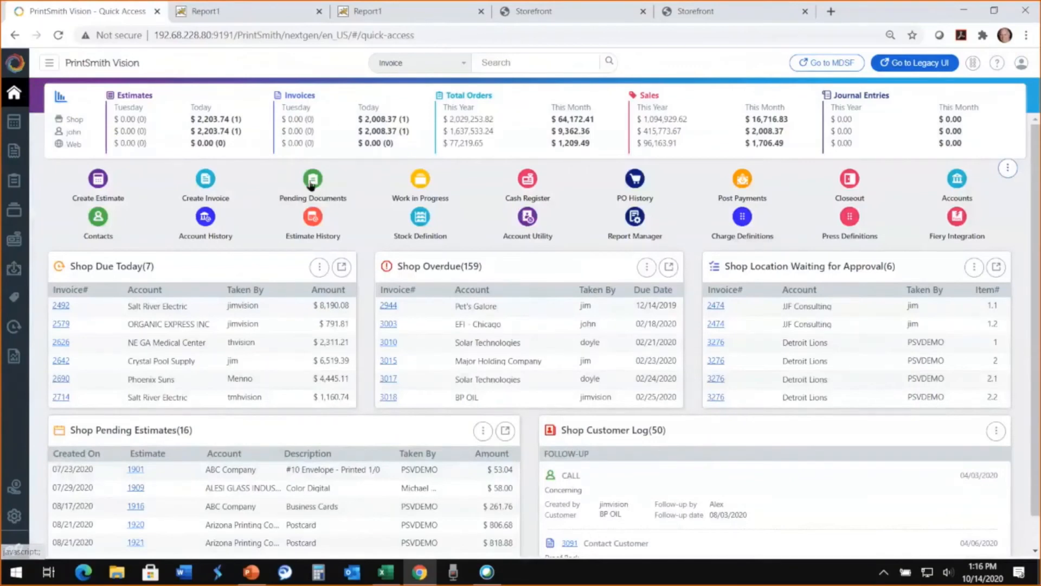
# - Open Pending Documents and look through its web orders, invoices and estimates lists
pyautogui.click(317, 186)
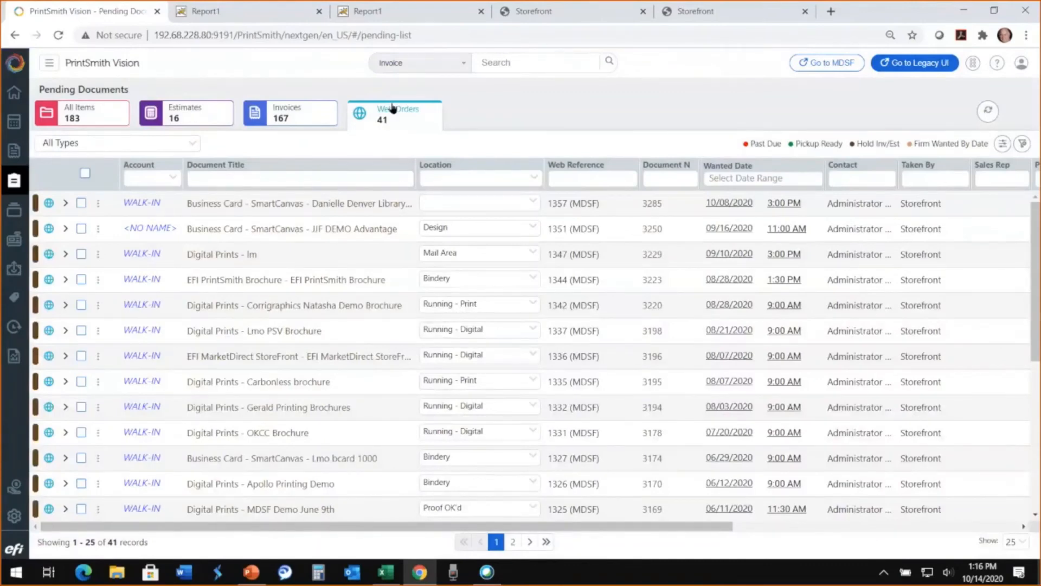
pyautogui.click(298, 122)
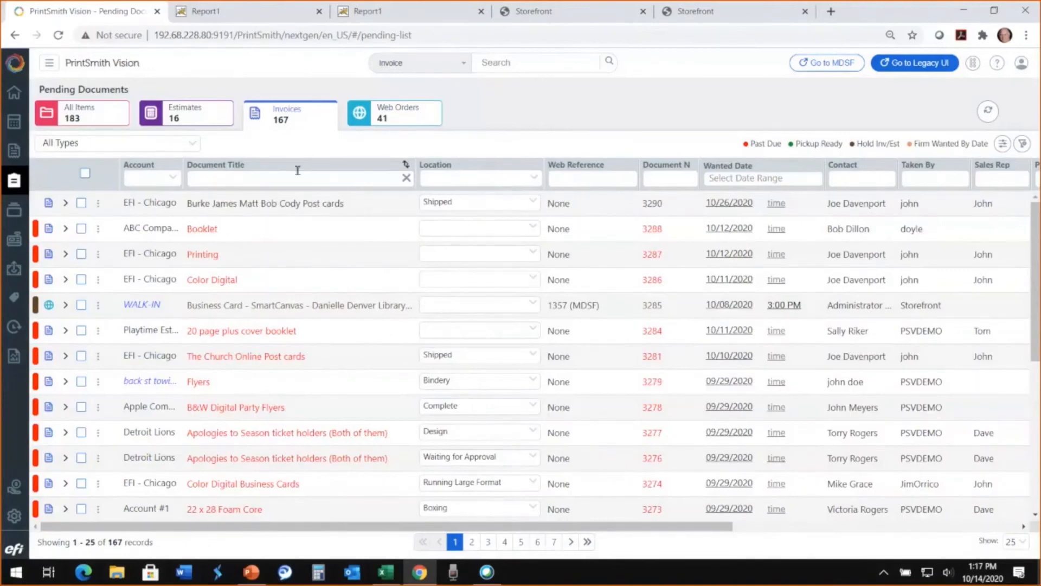
pyautogui.click(194, 119)
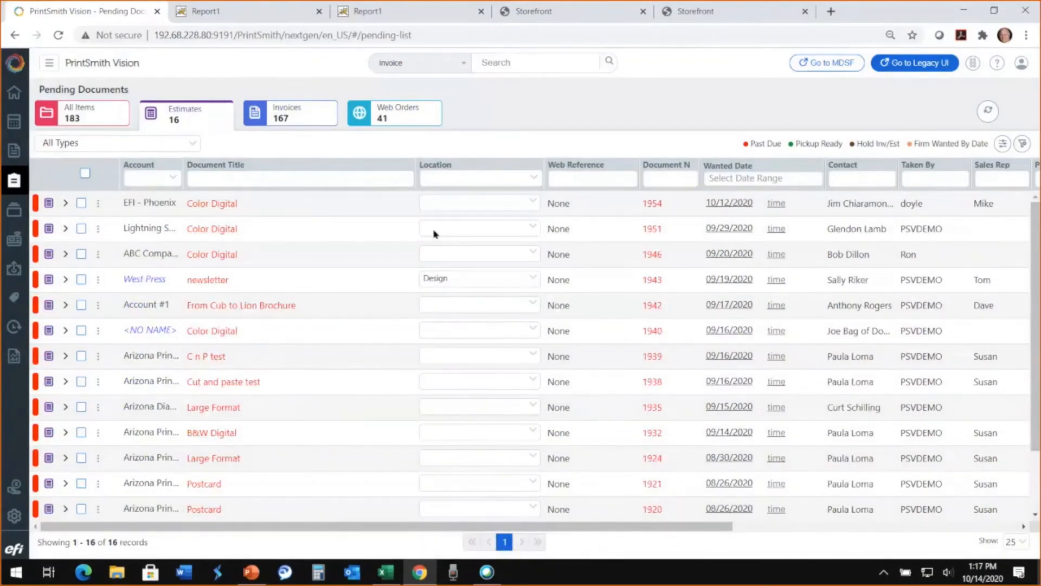
# - Filter the pending documents by the Bindery location and check both the estimates and the invoices
pyautogui.click(456, 179)
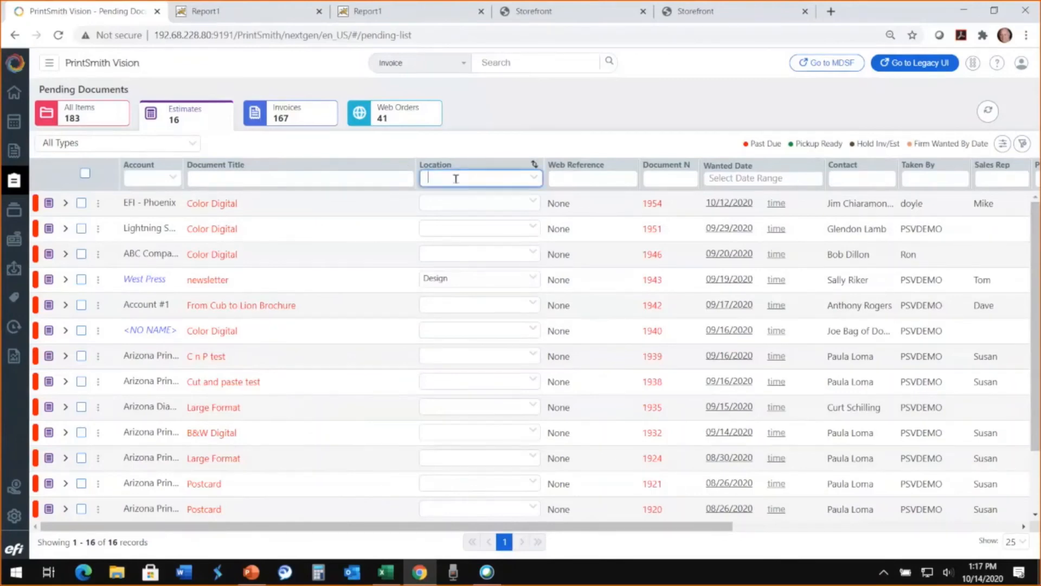
pyautogui.write('bi')
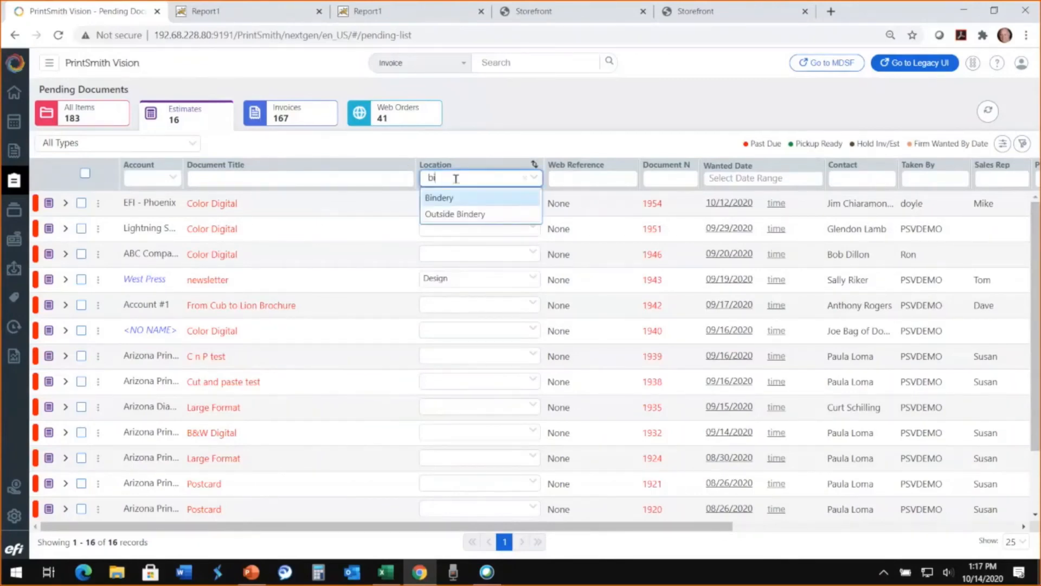
pyautogui.write('n')
pyautogui.click(456, 206)
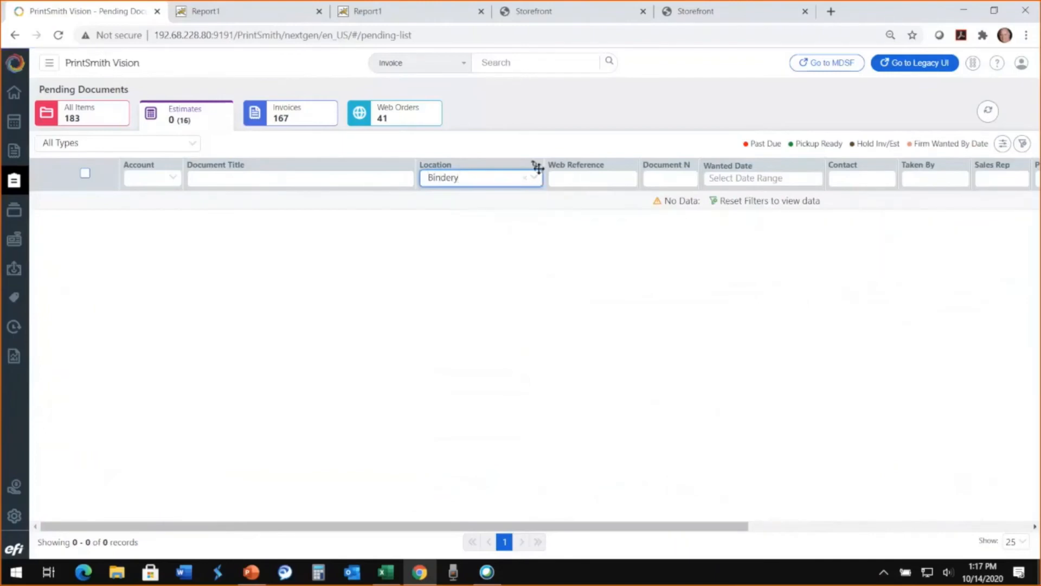
pyautogui.click(291, 120)
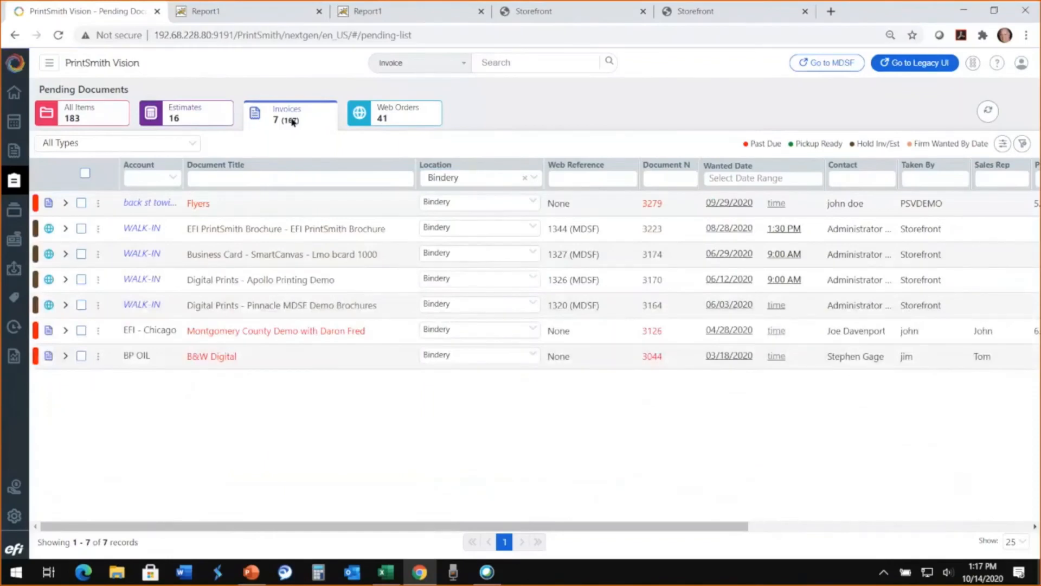
# - Look at the Work in Progress document list from Quick Access and return to Quick Access
pyautogui.click(14, 93)
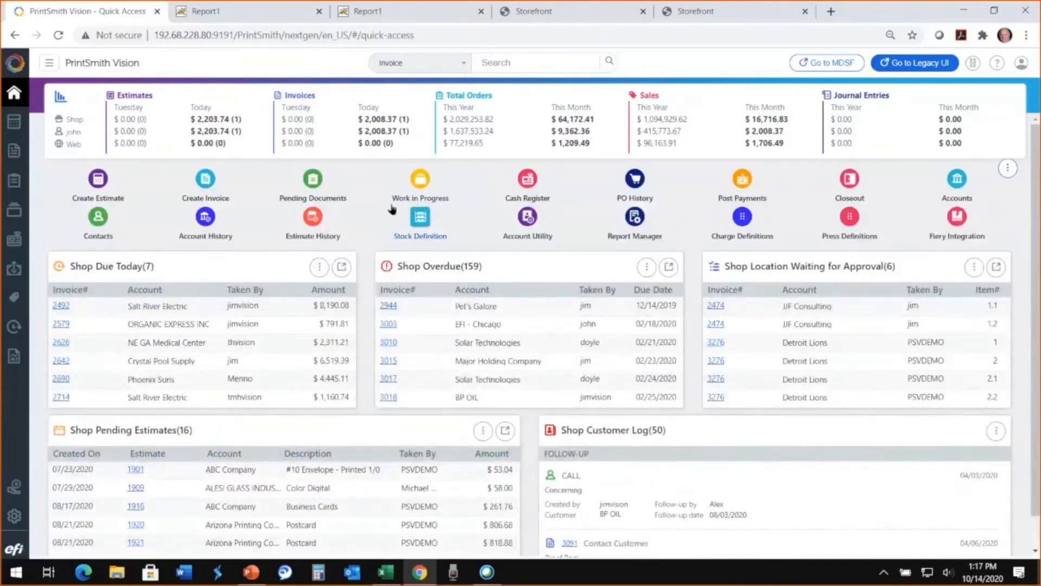
pyautogui.click(420, 182)
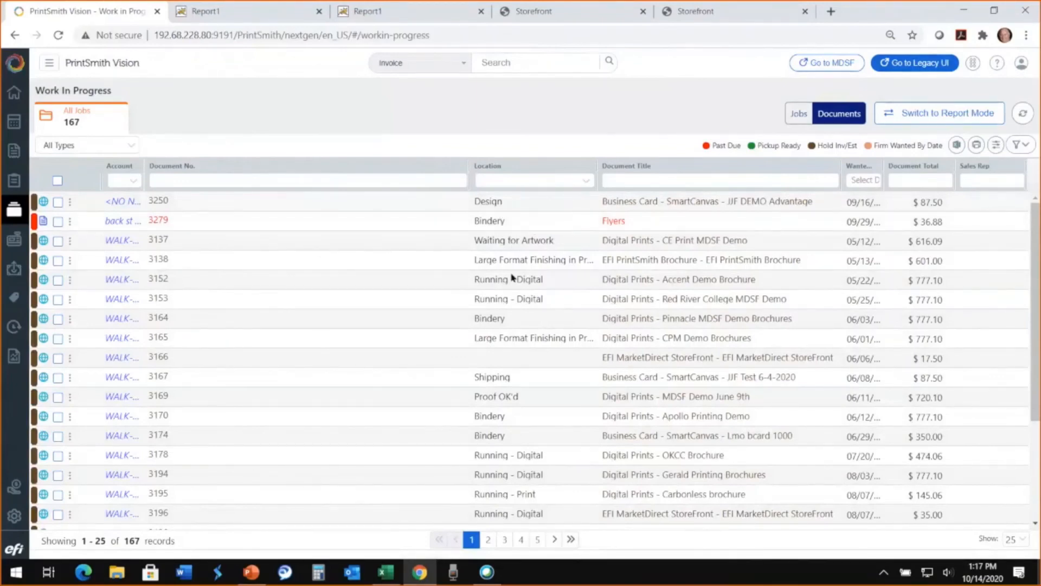
pyautogui.click(13, 94)
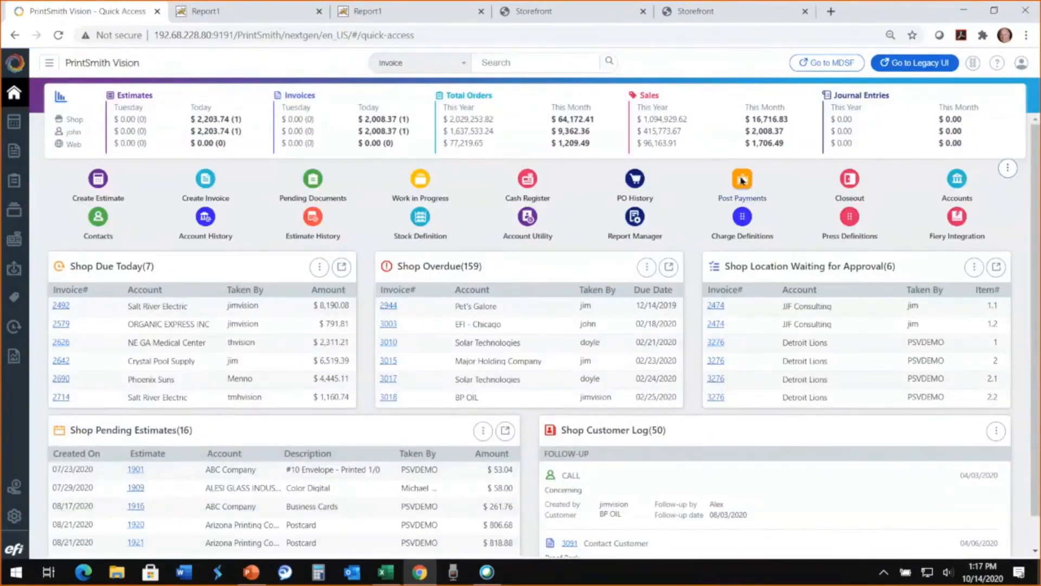
# - Look through the open invoices in Post Payments for customer EFI - Chicago and return to Quick Access, discarding the changes
pyautogui.click(742, 179)
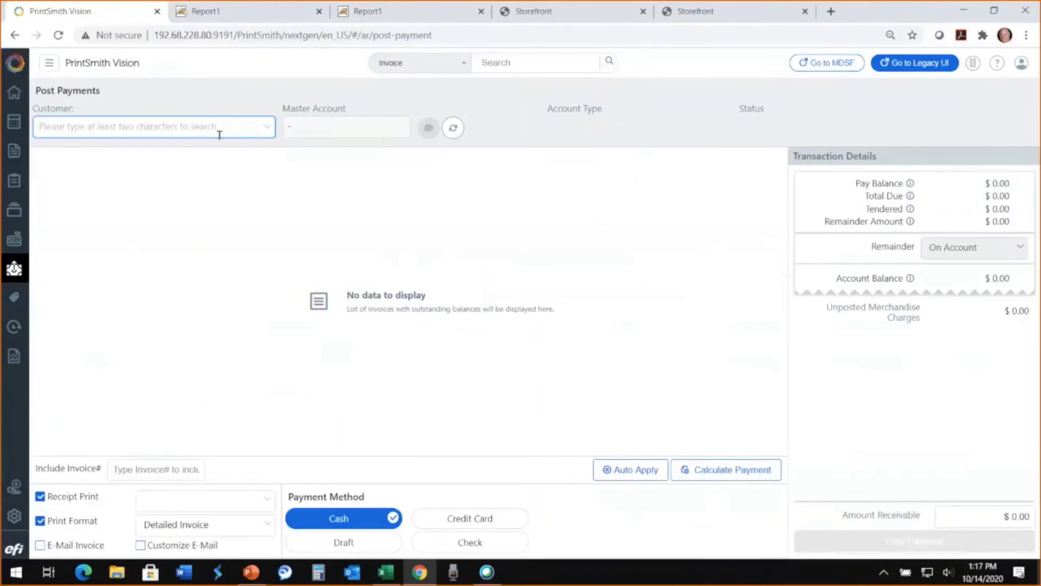
pyautogui.write('efi')
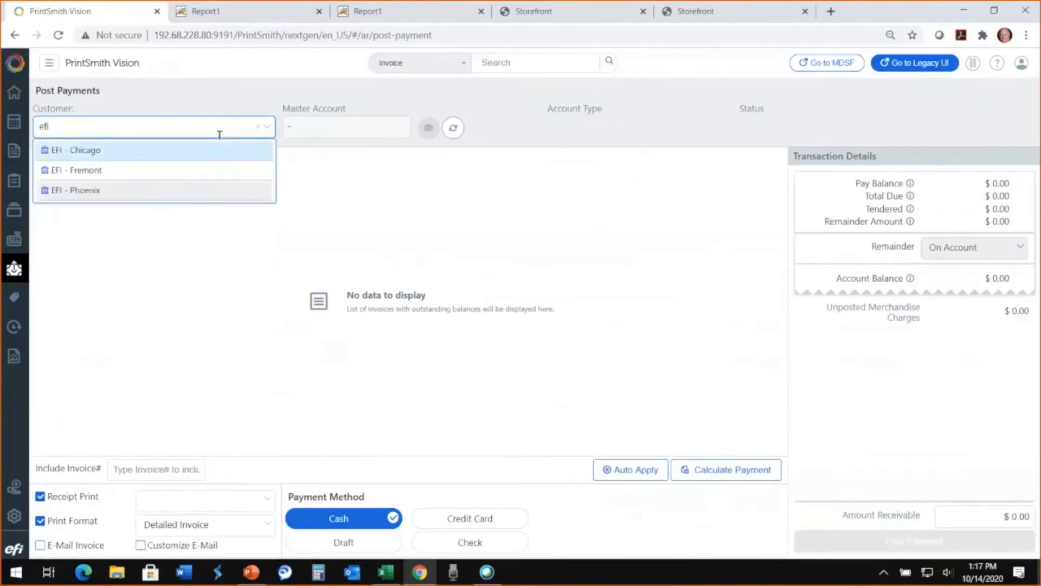
pyautogui.click(91, 157)
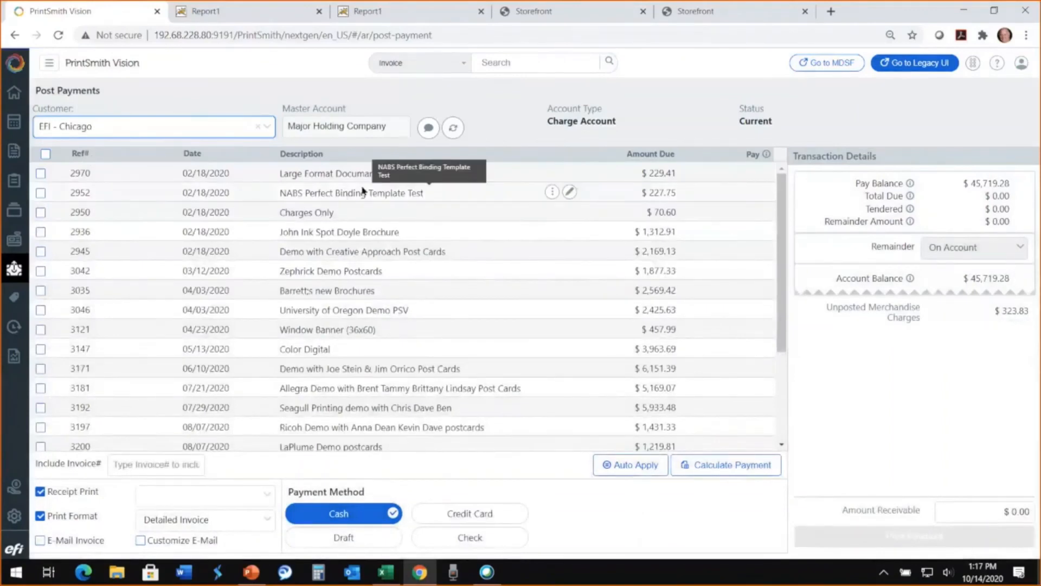
pyautogui.scroll(-3, 365, 313)
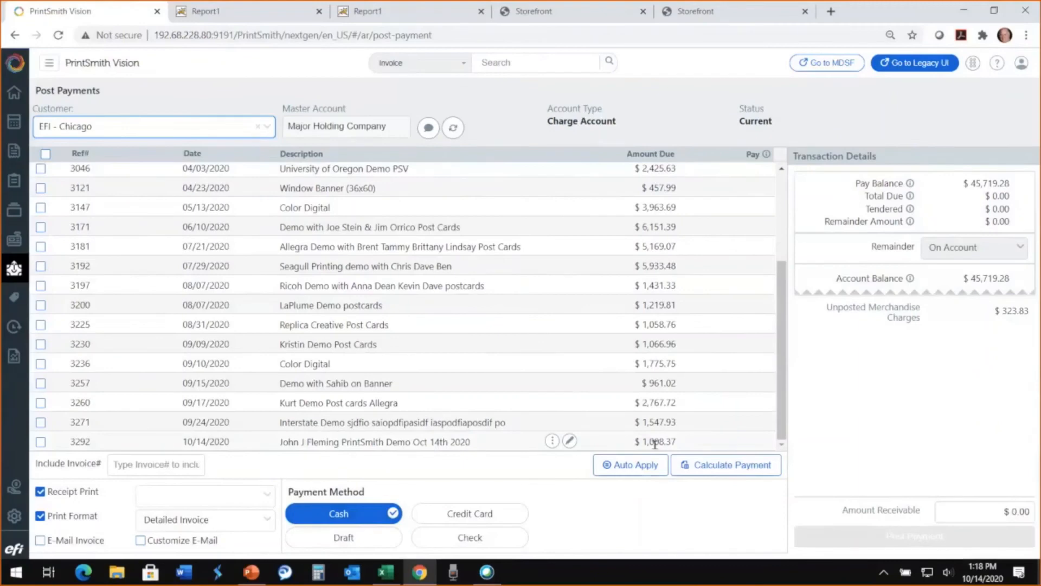
pyautogui.scroll(5, 100, 369)
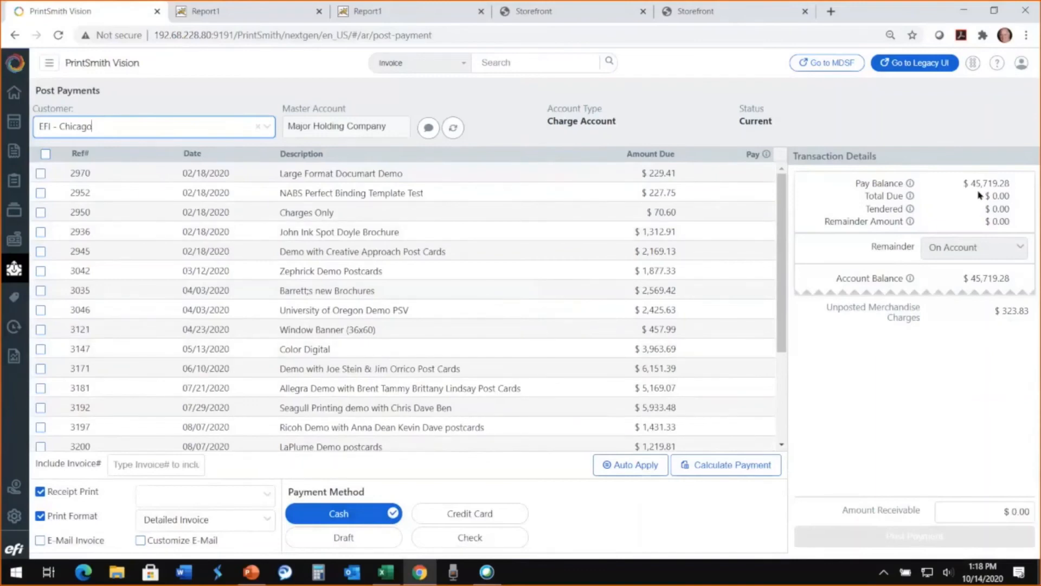
pyautogui.click(14, 93)
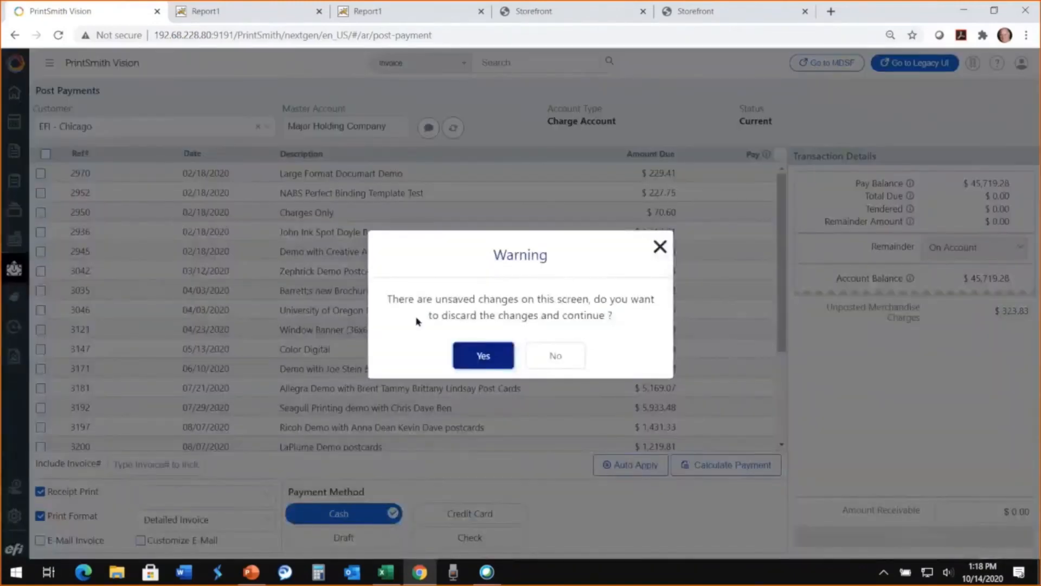
pyautogui.click(491, 356)
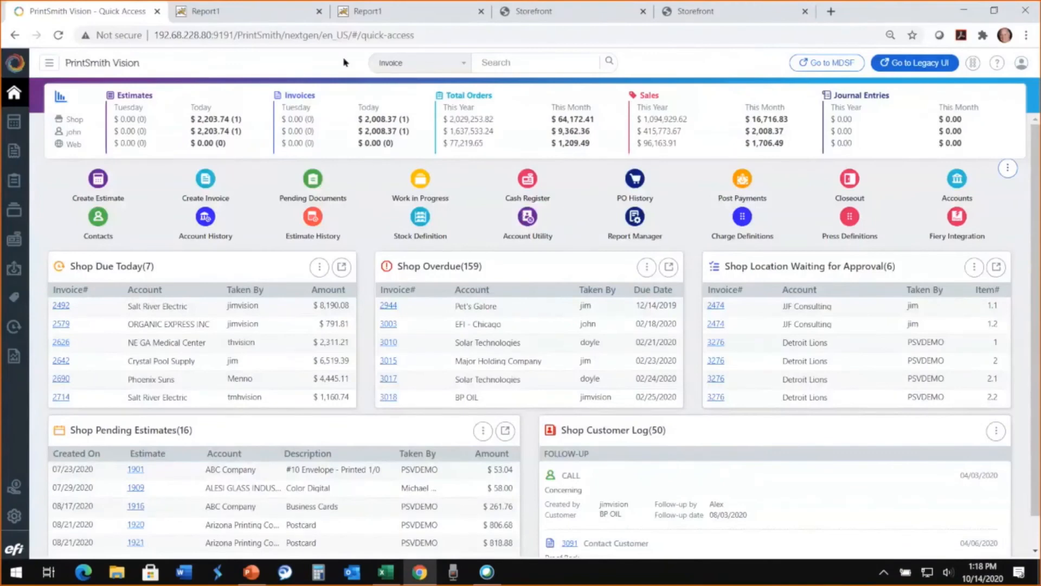
# - Close both report browser tabs and list all pending web orders without the Bindery location filter
pyautogui.click(319, 11)
pyautogui.click(320, 12)
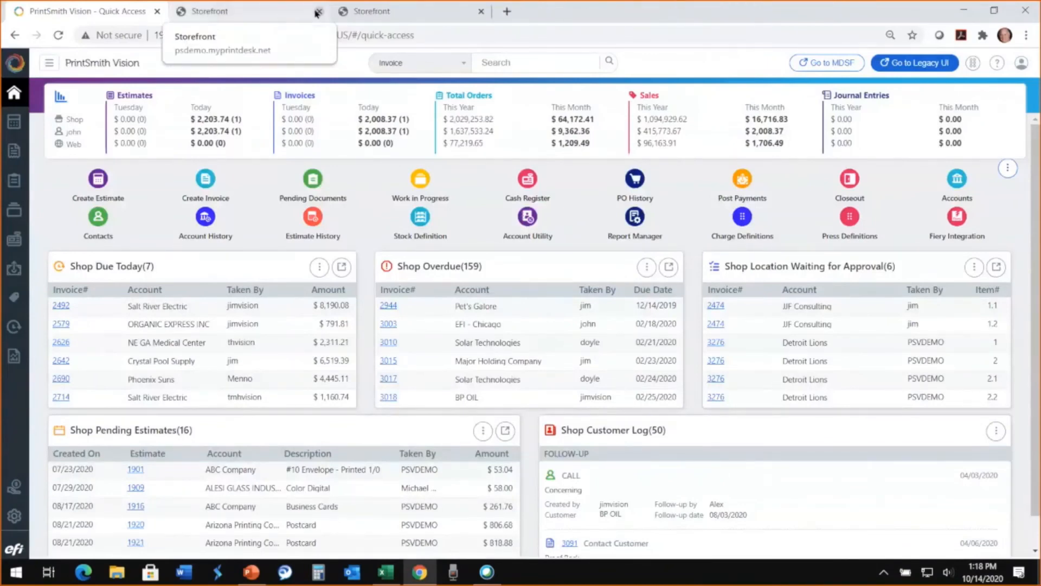
pyautogui.click(313, 182)
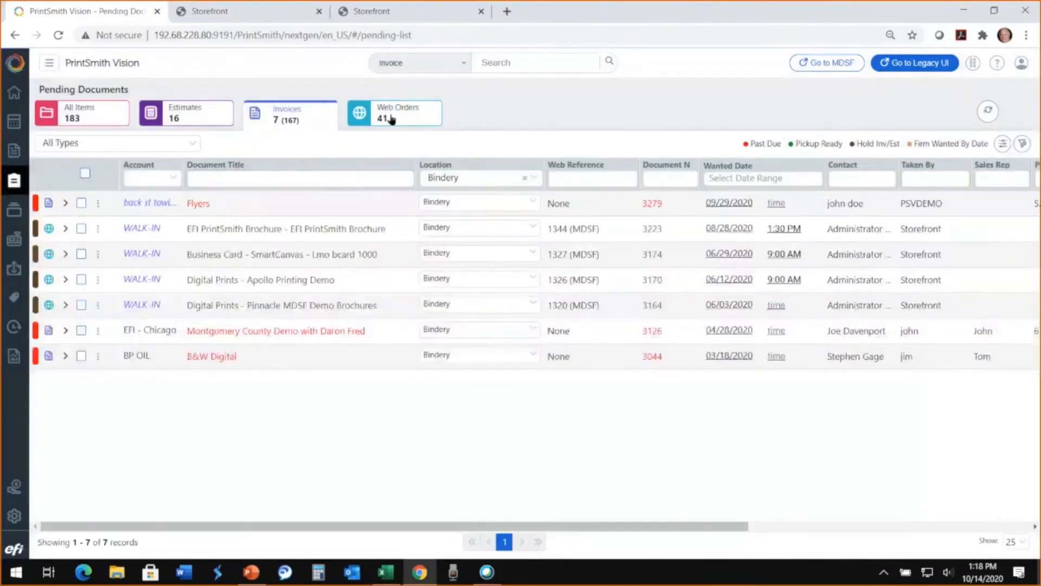
pyautogui.click(391, 119)
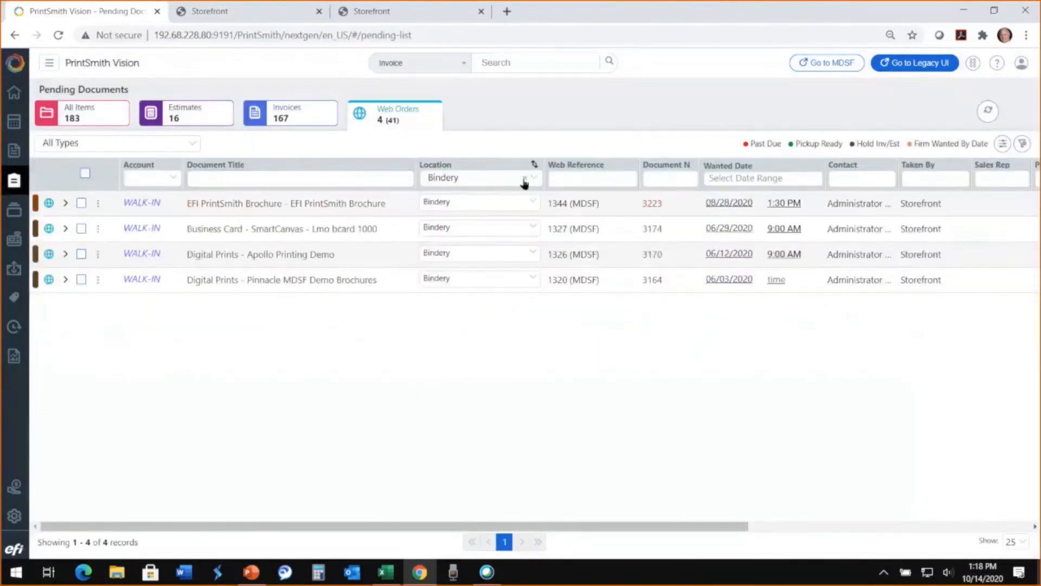
pyautogui.click(523, 180)
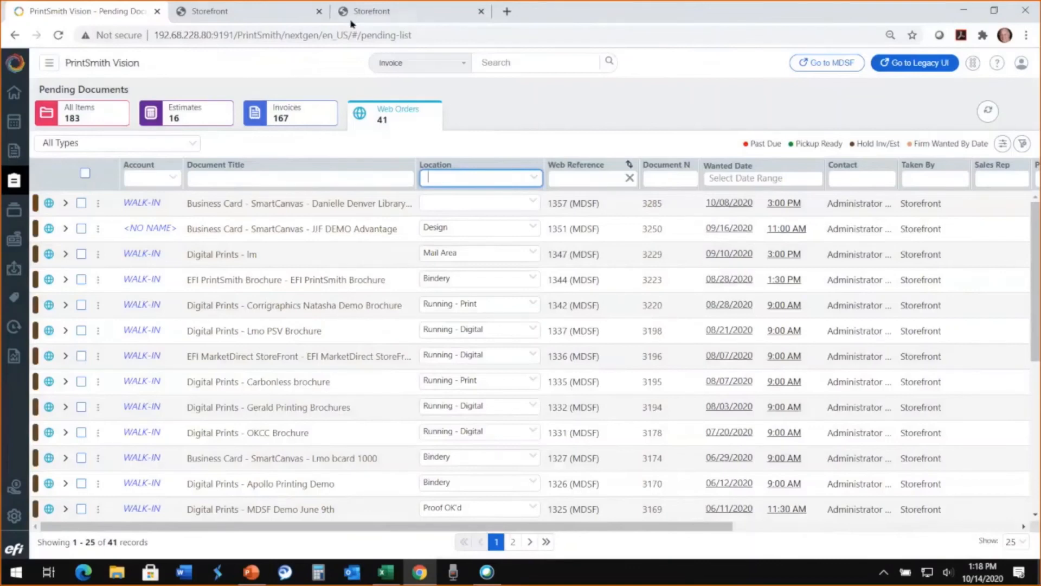
# - Switch to the storefront, start a Business Card - SmartCanvas order and name the job "JJF Demo", the cardholder's full name and "Cards"
pyautogui.click(268, 14)
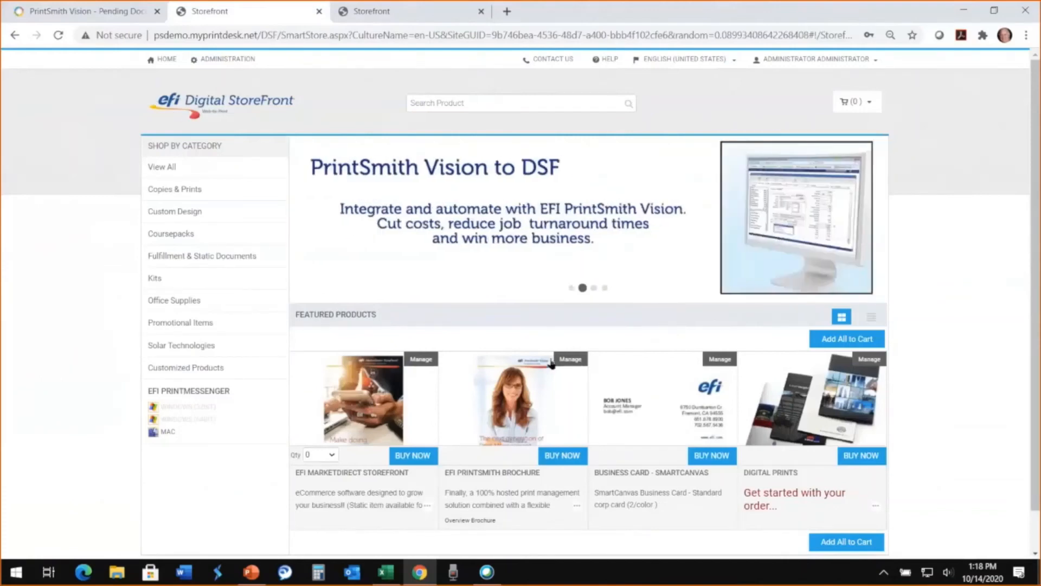
pyautogui.click(716, 457)
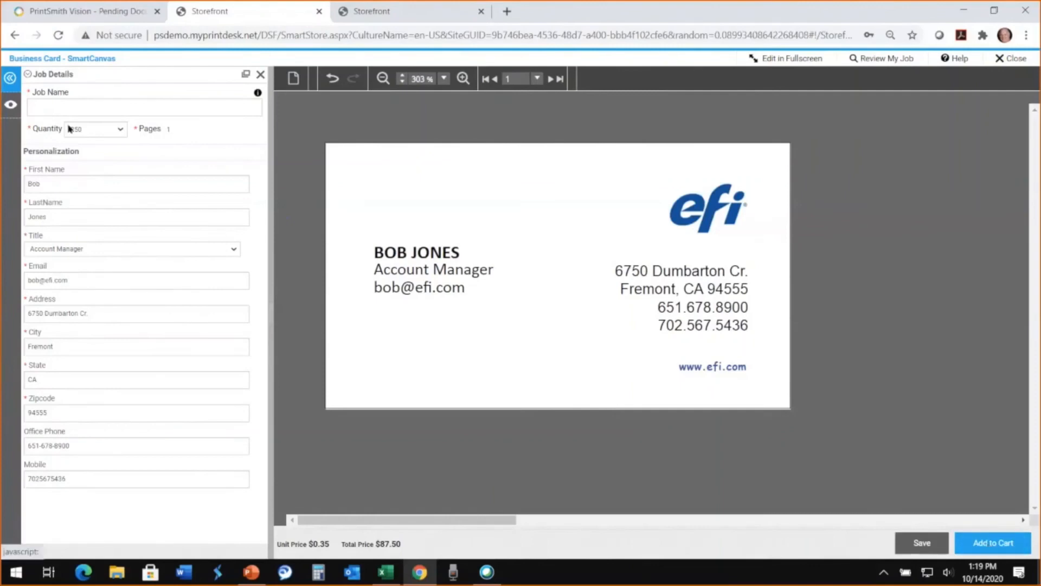
pyautogui.click(66, 107)
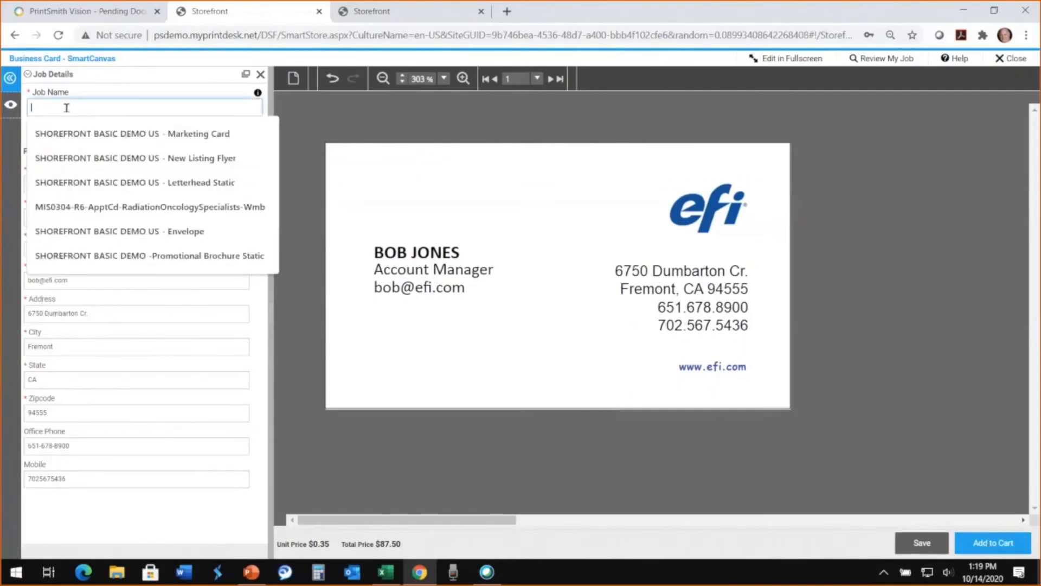
pyautogui.write('JJF D')
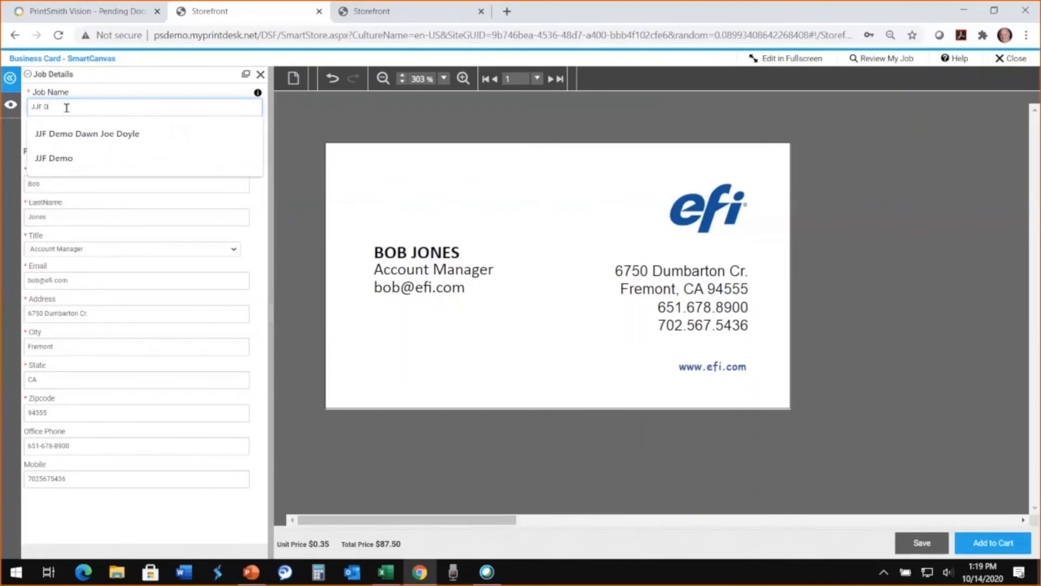
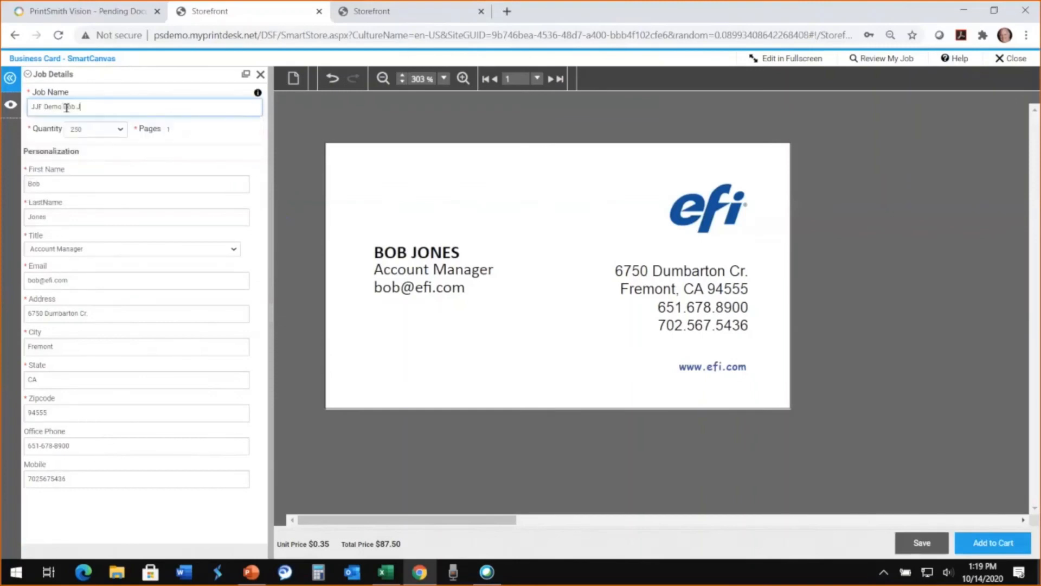
# - Update the business card preview and add the job to the cart
pyautogui.click(991, 544)
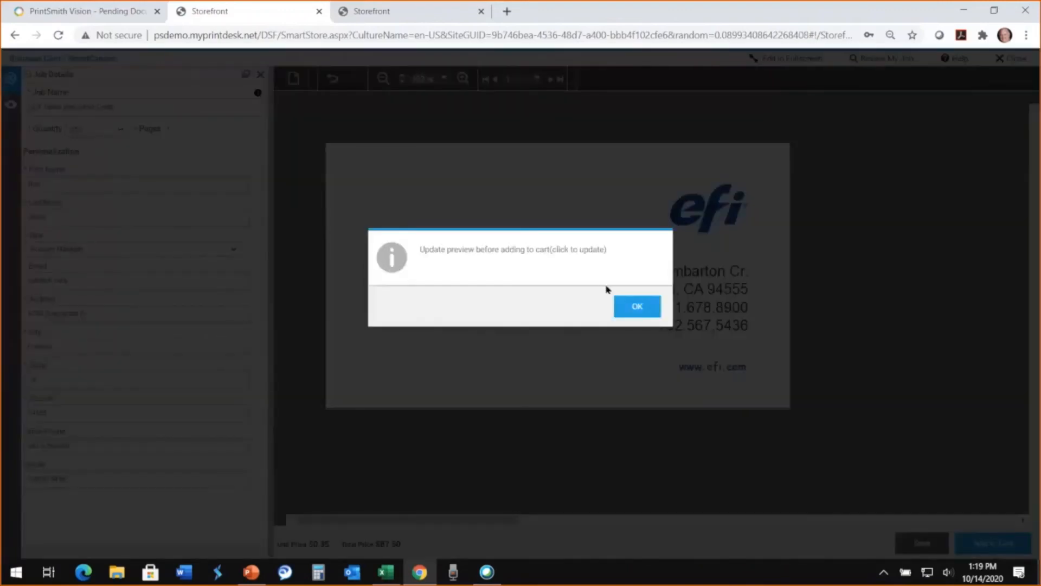
pyautogui.click(636, 307)
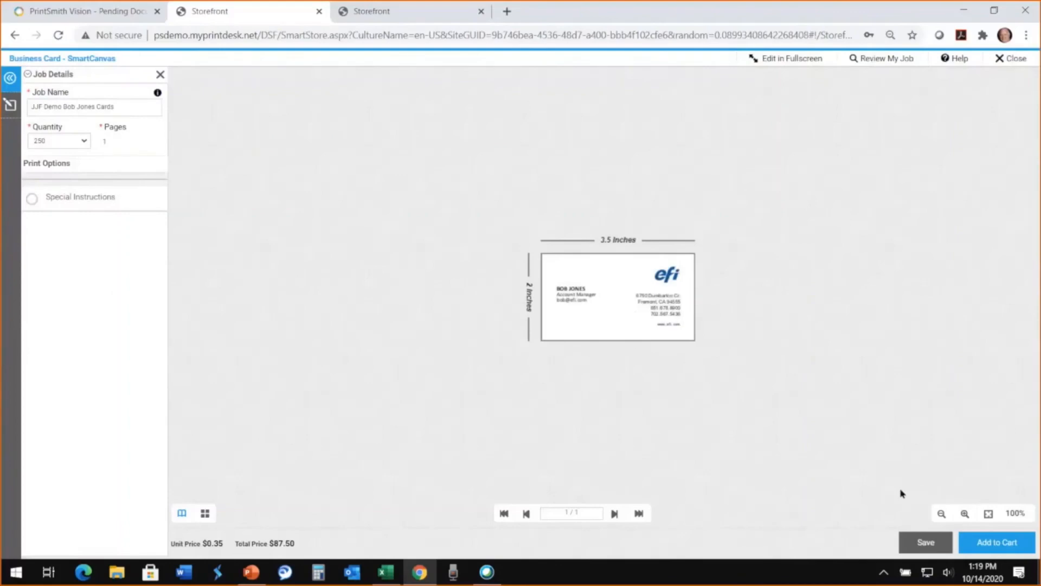
pyautogui.click(991, 545)
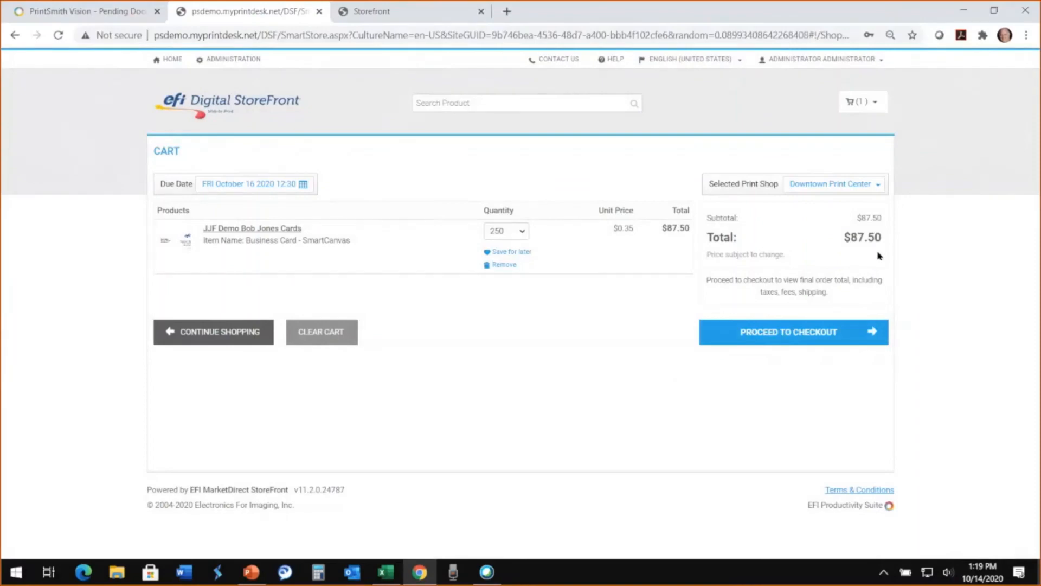
# - Check out the cart with 2 Day as the shipment type and proceed to payment
pyautogui.click(803, 338)
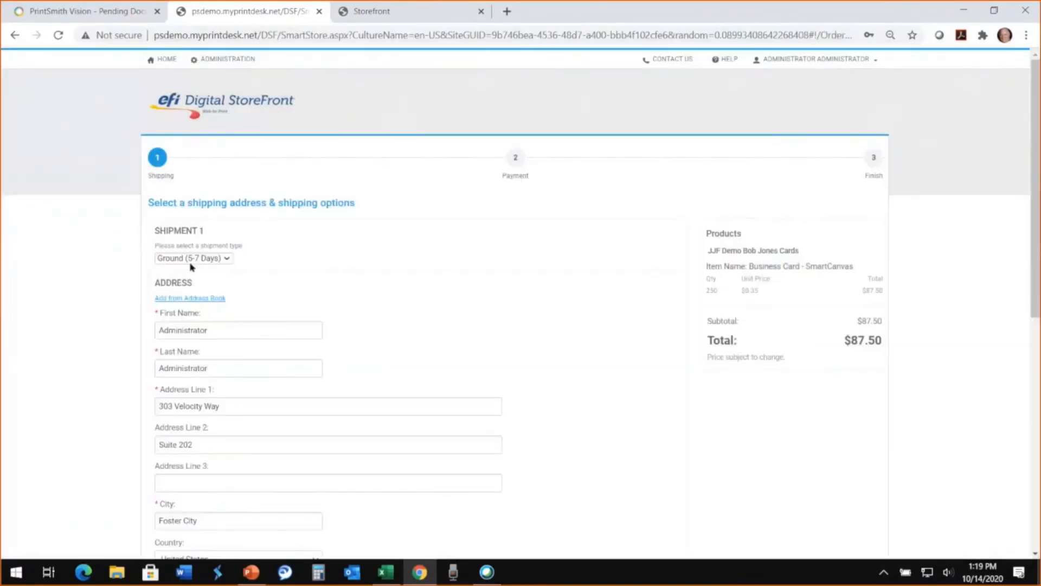
pyautogui.click(192, 263)
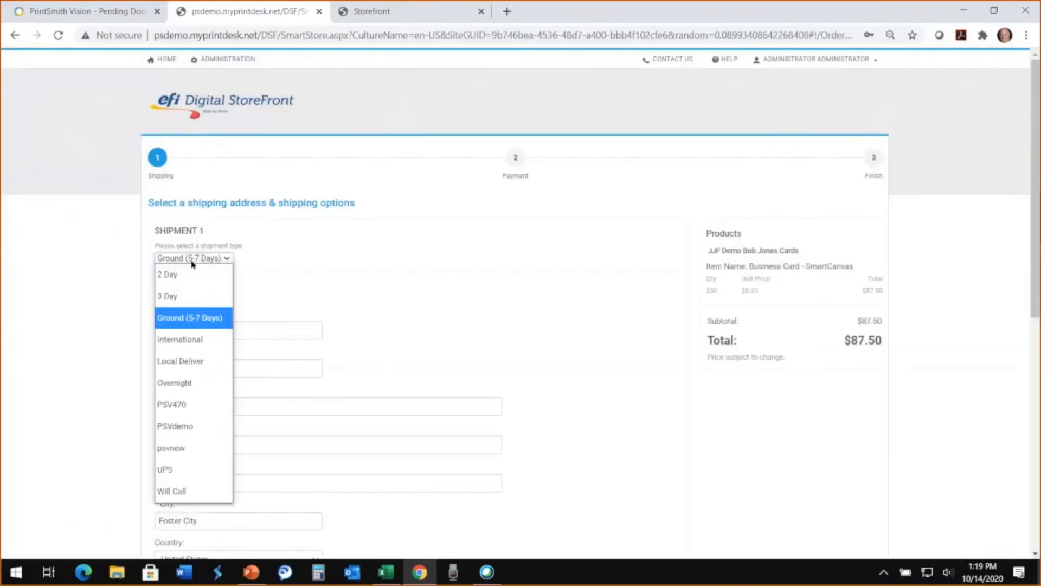
pyautogui.click(193, 274)
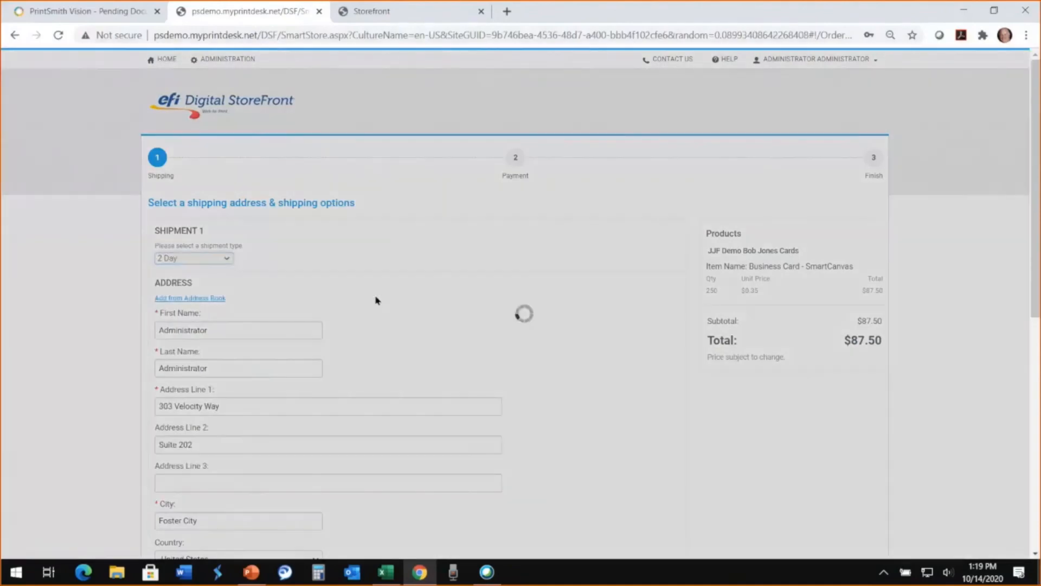
pyautogui.scroll(-8, 378, 300)
pyautogui.click(719, 499)
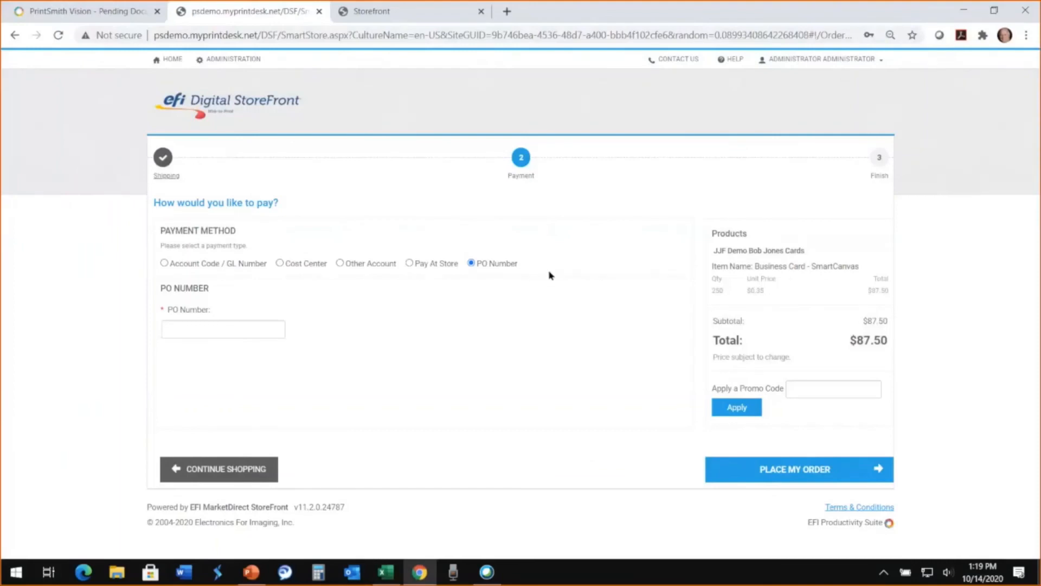
# - Fill in the previously used PO number as payment and place the order
pyautogui.click(182, 329)
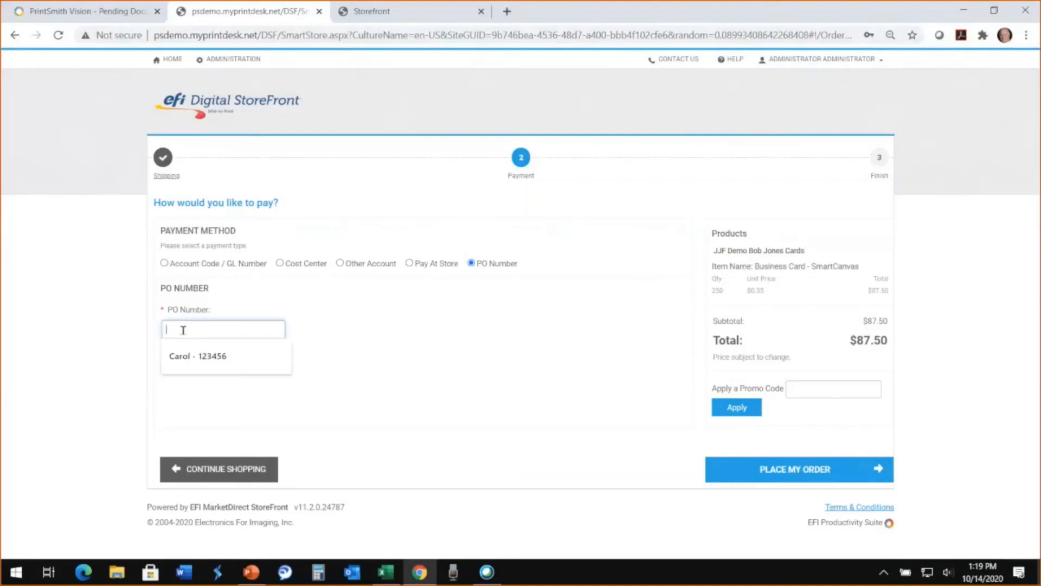
pyautogui.click(181, 356)
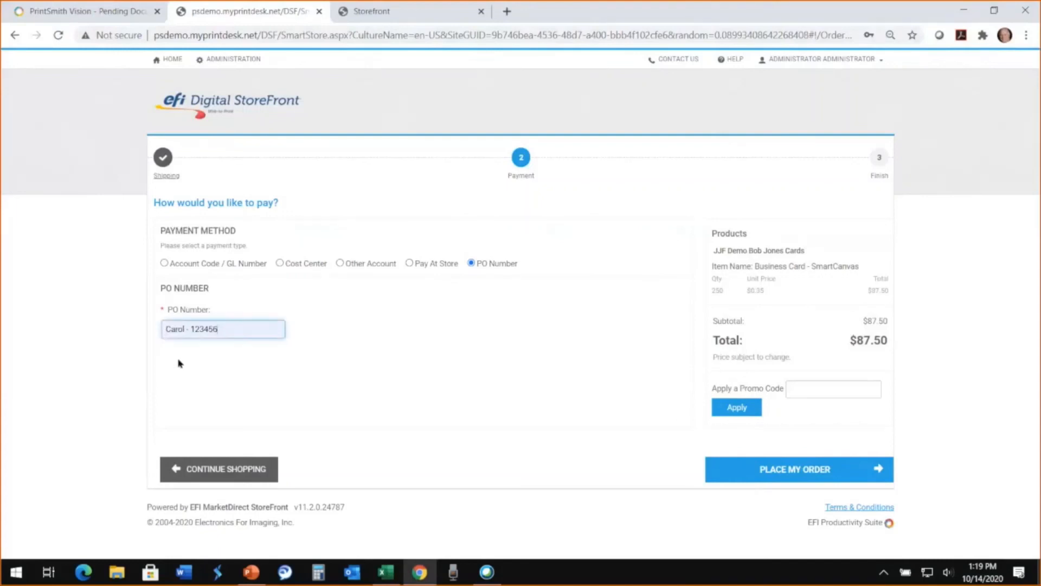
pyautogui.click(796, 477)
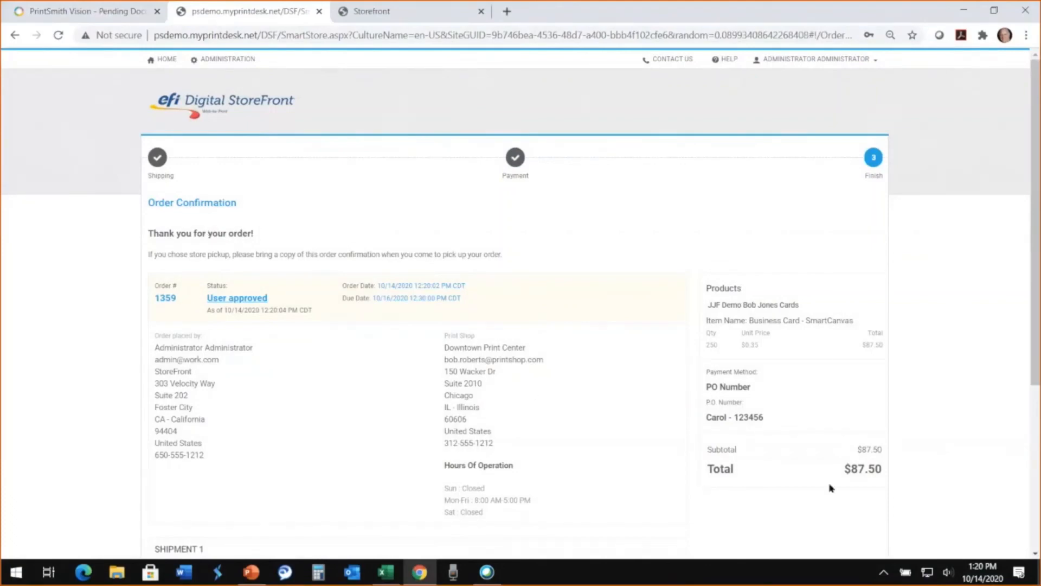
# - Open the new business card web order in PrintSmith Vision, review its web worksheet and job details, and return to the invoice summary
pyautogui.click(57, 11)
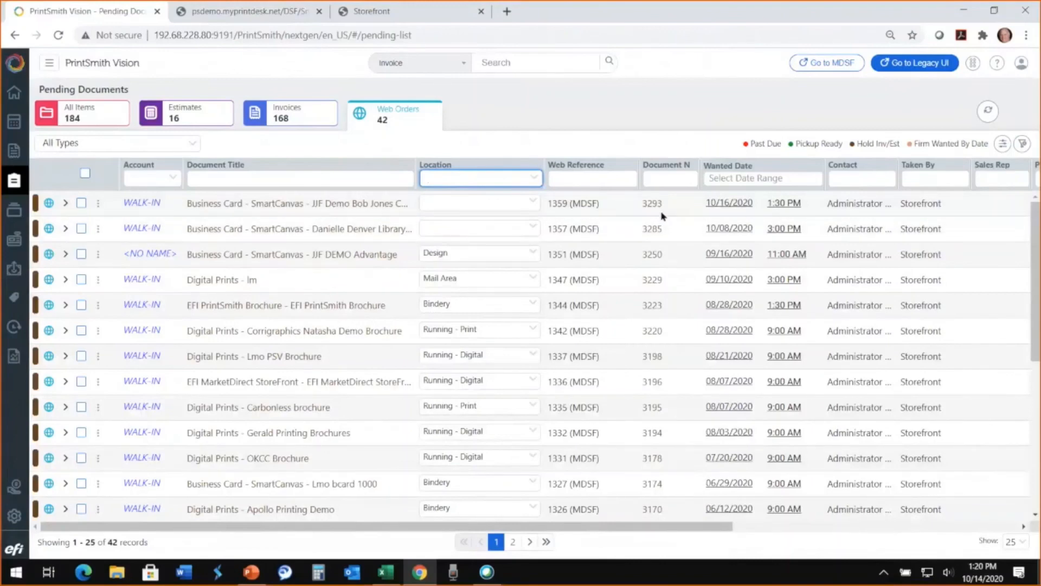
pyautogui.click(261, 205)
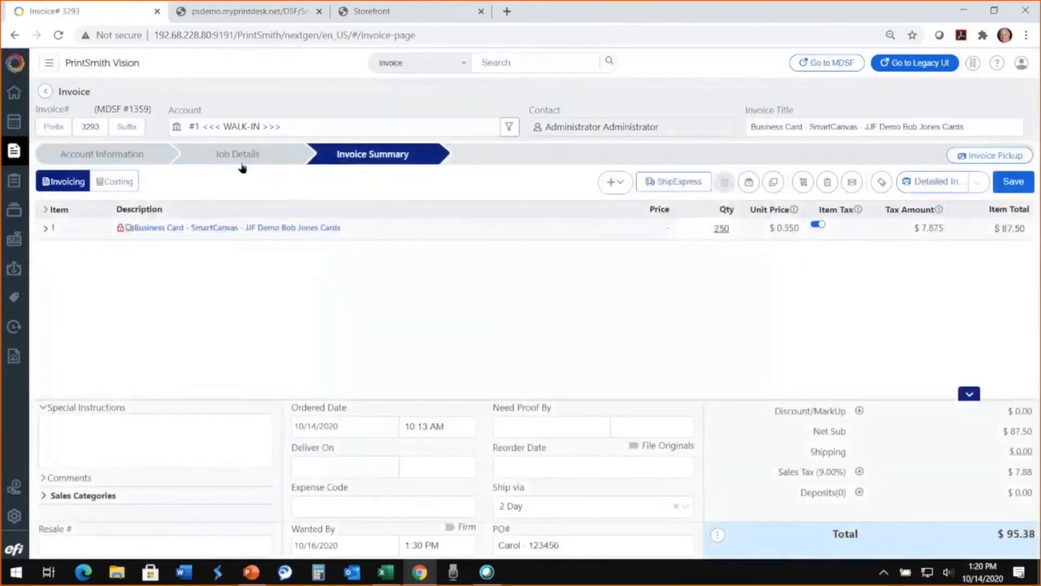
pyautogui.click(238, 153)
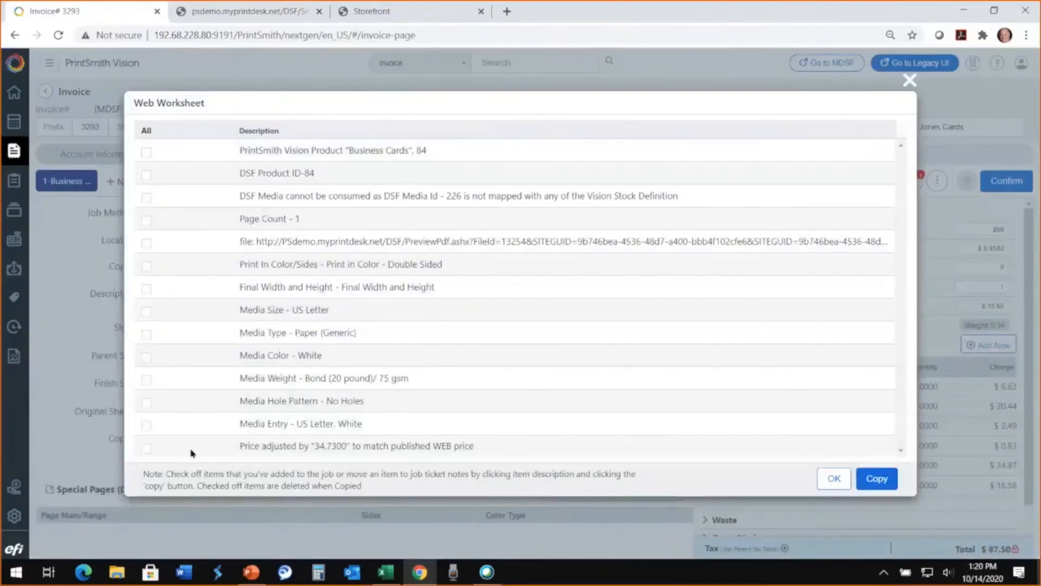
pyautogui.click(834, 479)
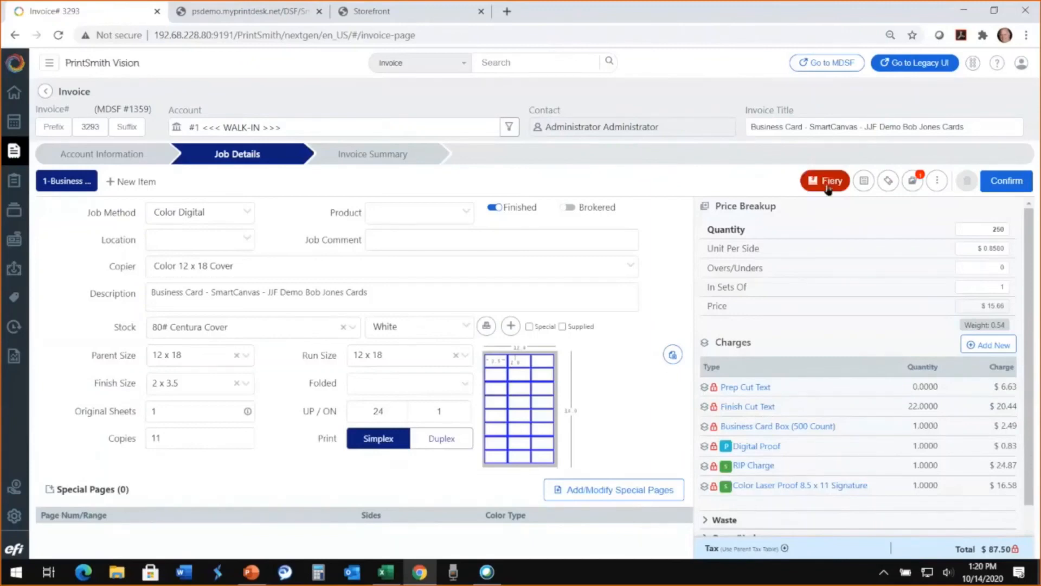
pyautogui.click(372, 157)
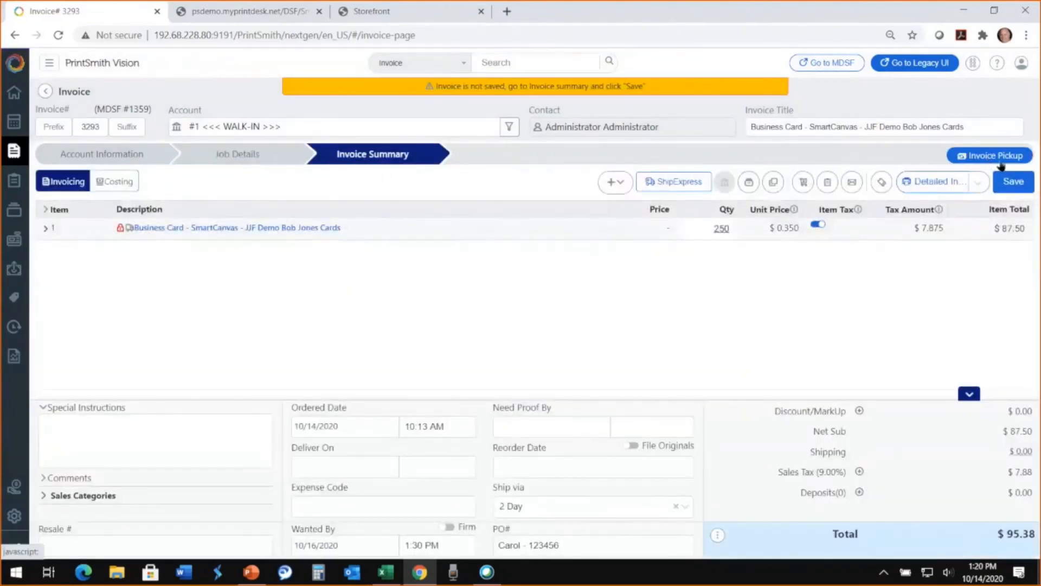
# - Pick up the walk-in business card invoice, pay it in full with check number 7654 and post the transaction
pyautogui.click(999, 161)
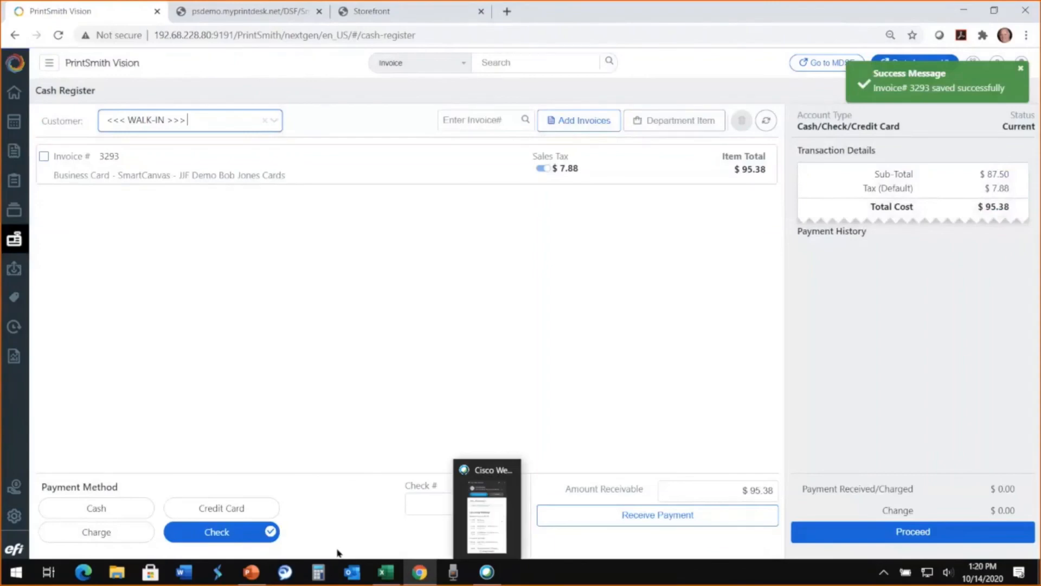
pyautogui.click(420, 502)
pyautogui.write('7654')
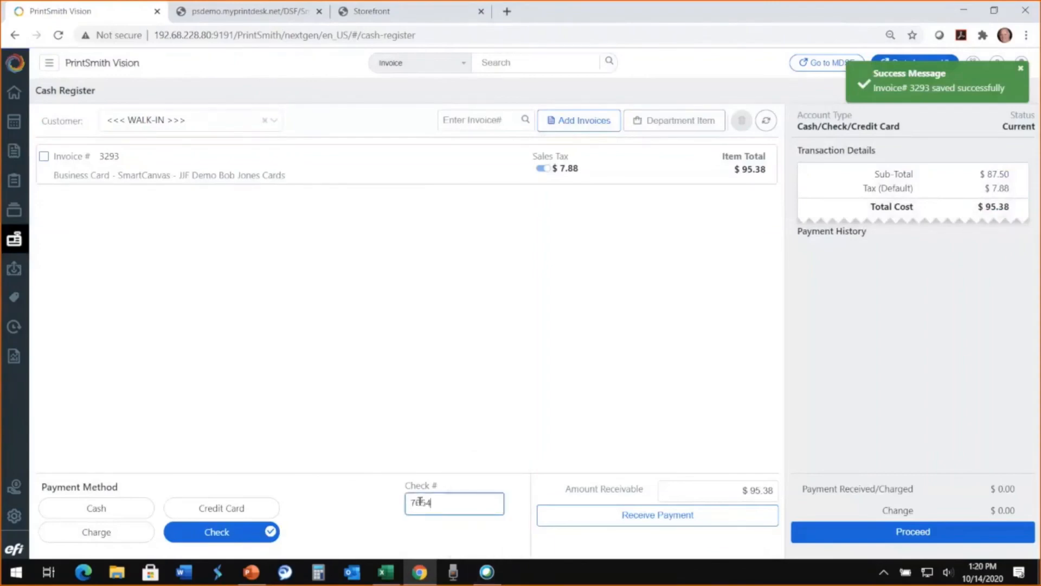
pyautogui.click(914, 533)
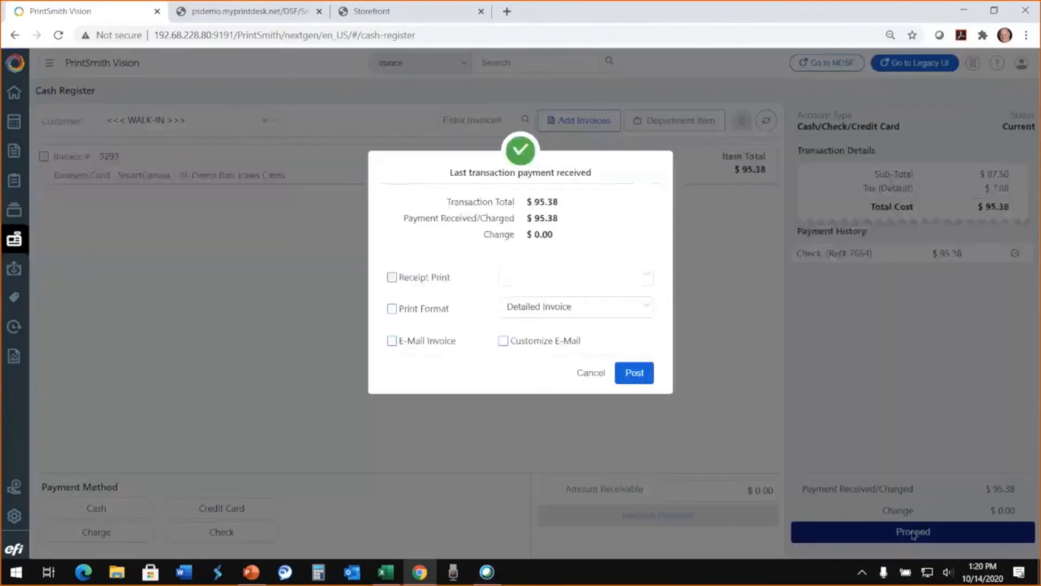
pyautogui.click(632, 374)
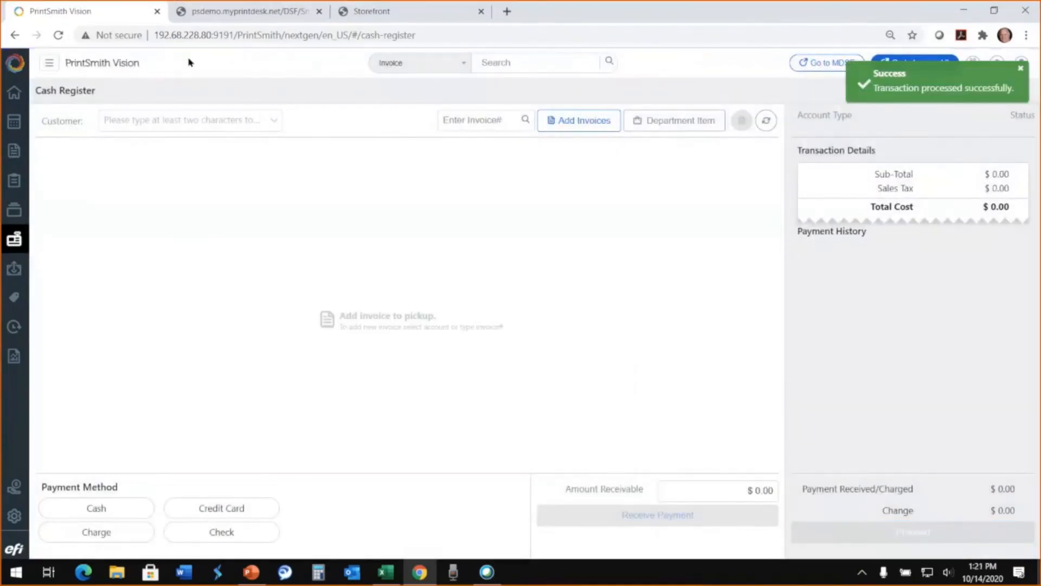
# - Return PrintSmith Vision to its home page, switch to Digital StoreFront and open the administrator's order history and status from the store home page
pyautogui.click(14, 92)
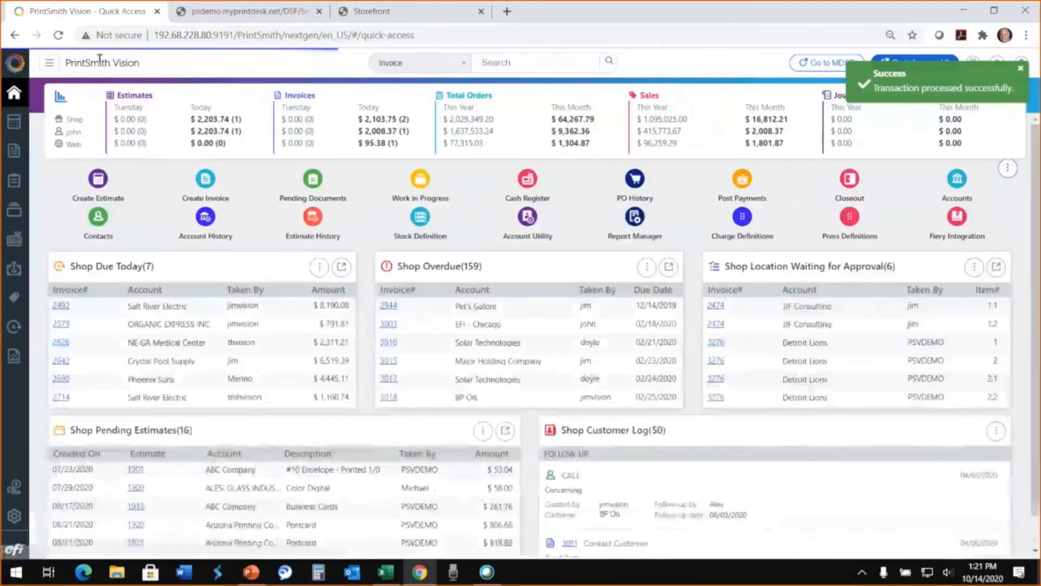
pyautogui.click(245, 12)
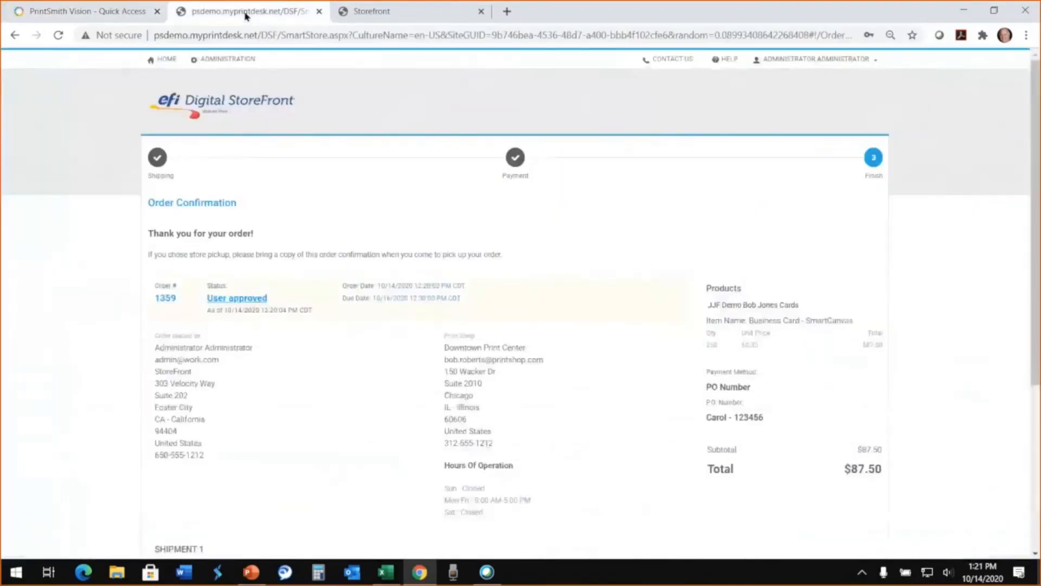
pyautogui.click(167, 60)
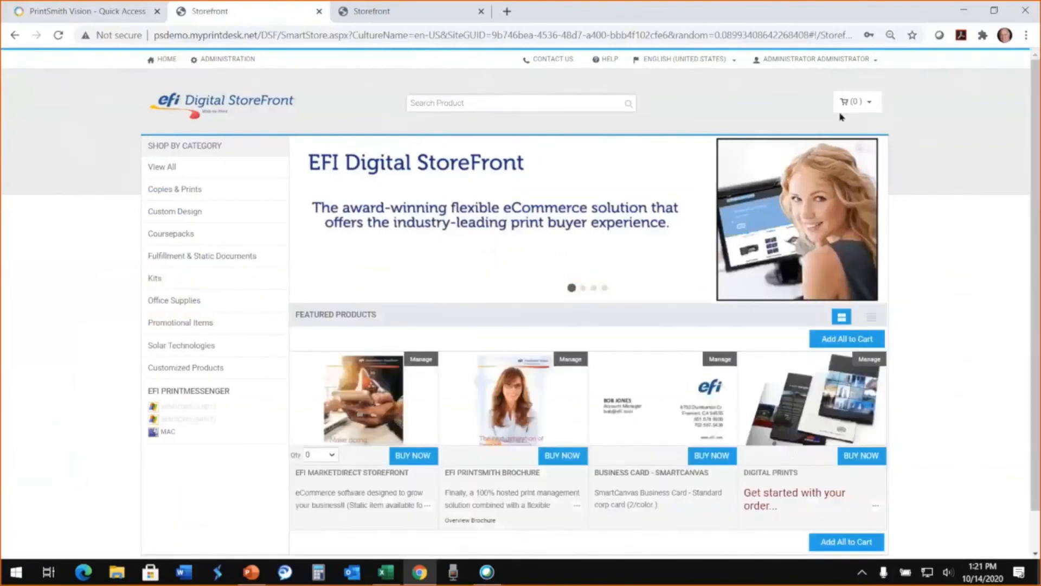
pyautogui.click(800, 61)
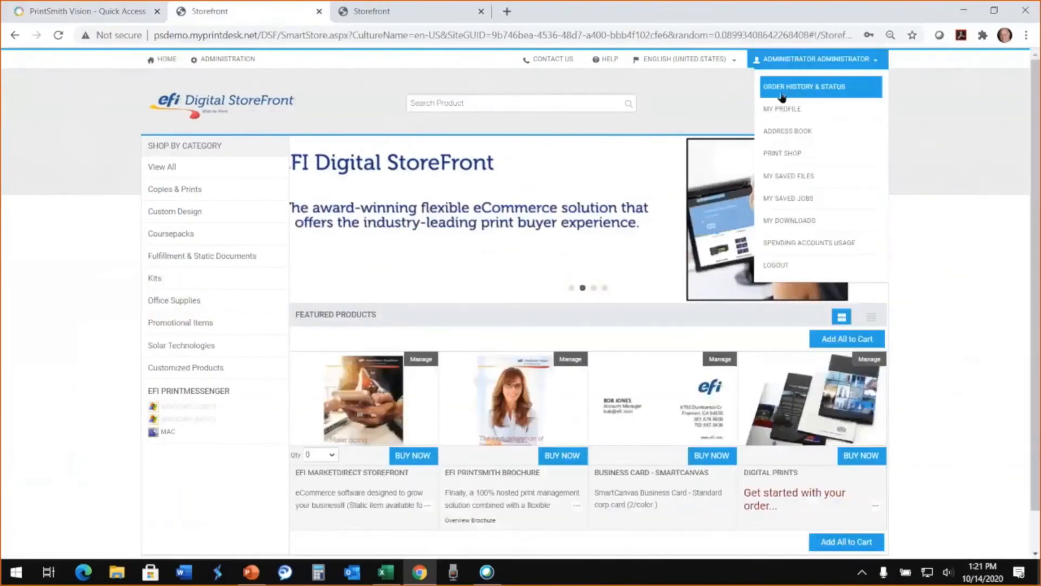
pyautogui.click(824, 89)
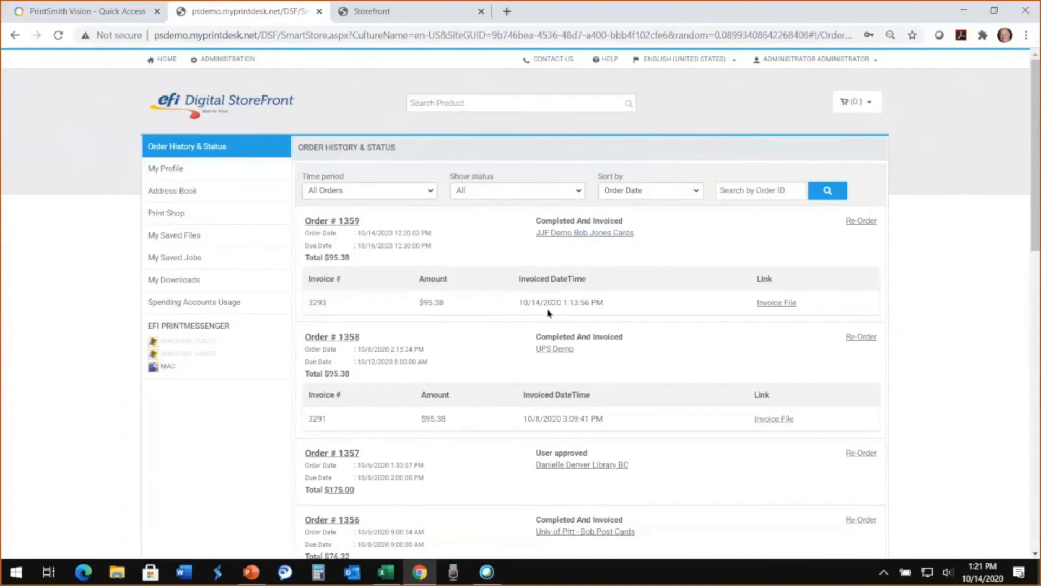
# - Open the invoice file of the newest business card order, review it down to the totals, and switch back to PrintSmith Vision
pyautogui.click(777, 304)
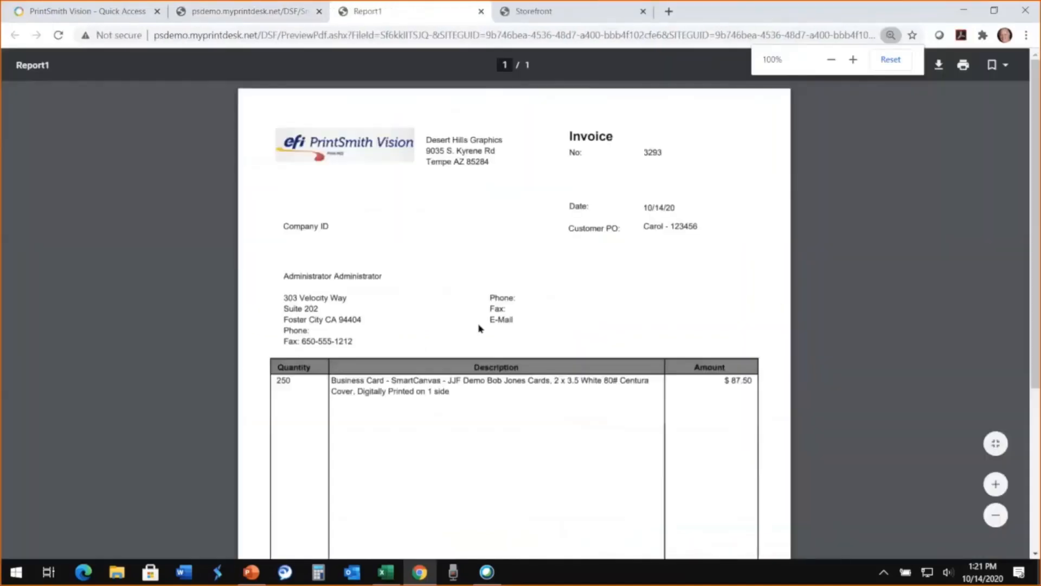
pyautogui.scroll(-5, 478, 328)
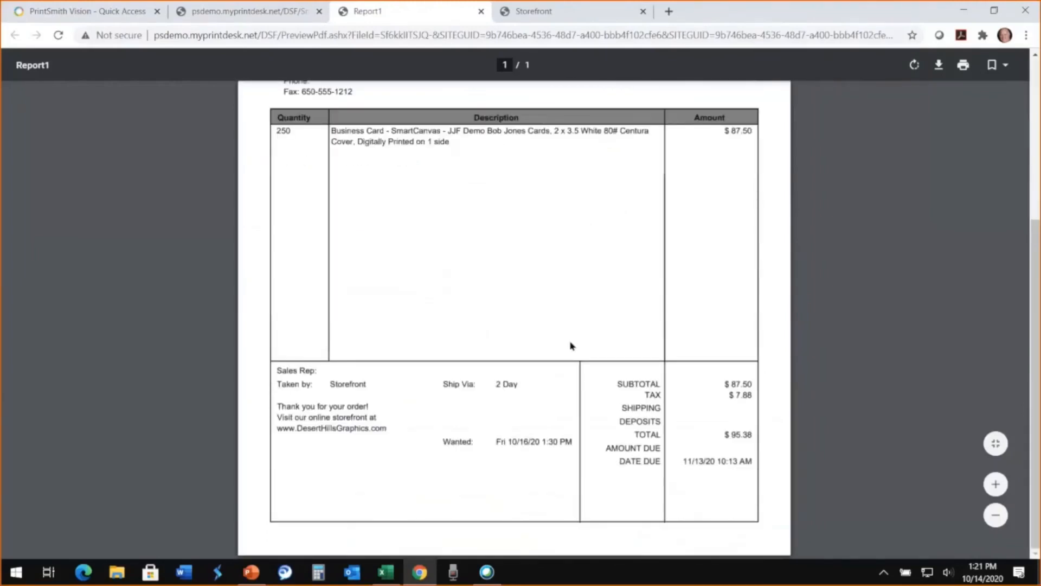
pyautogui.scroll(5, 570, 345)
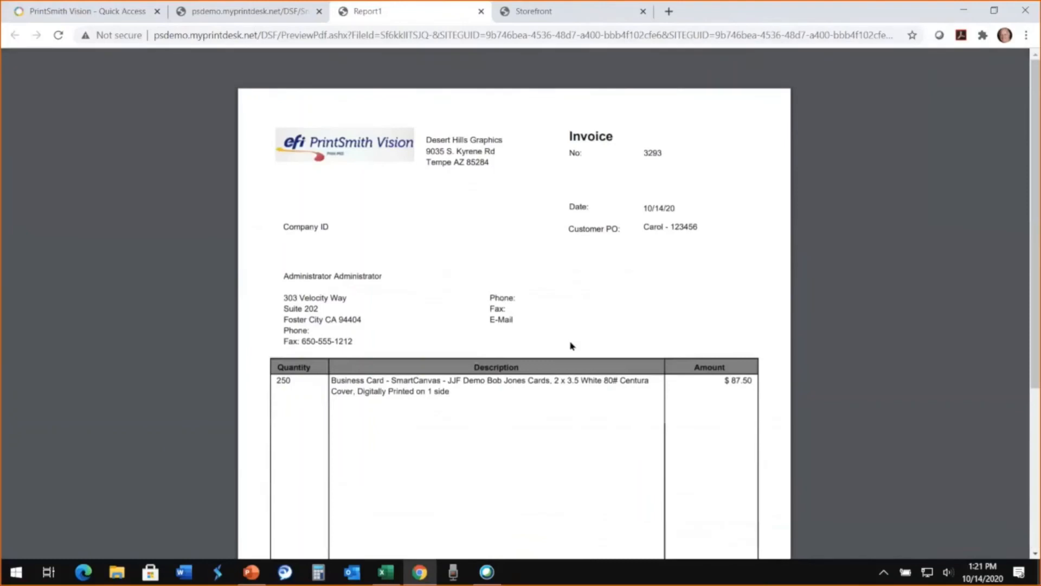
pyautogui.click(122, 12)
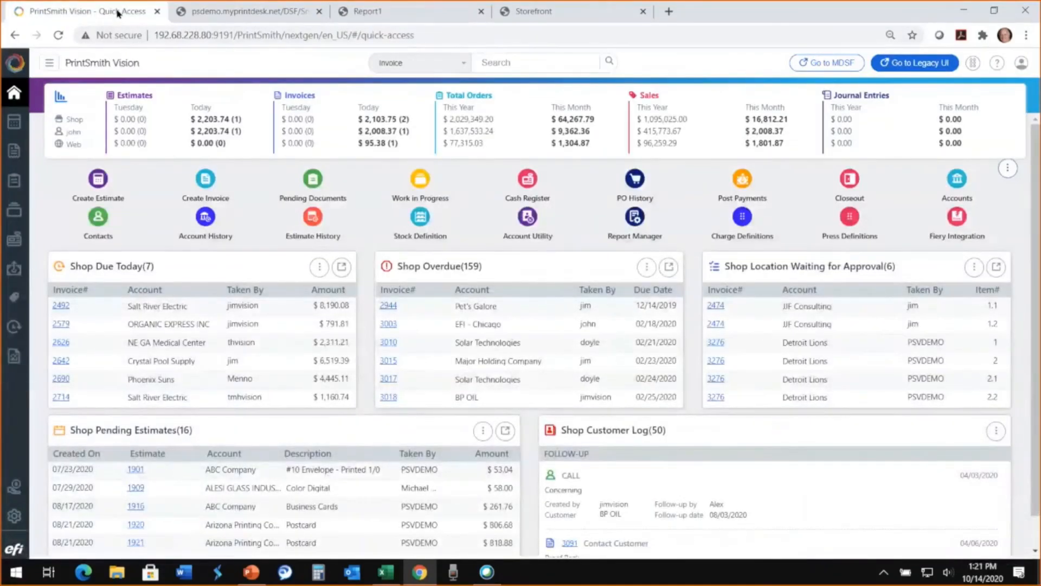